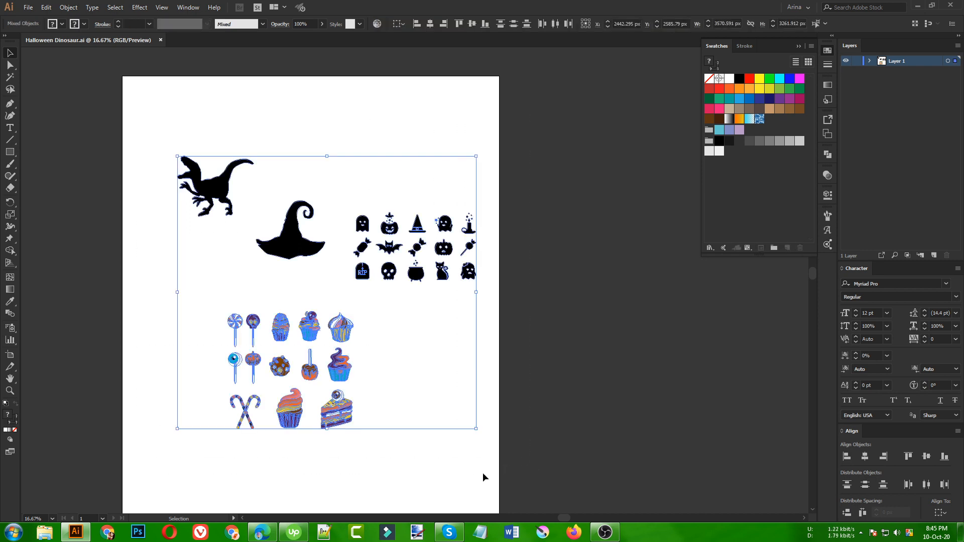
{"action": "left_click", "coordinate": [457, 438]}
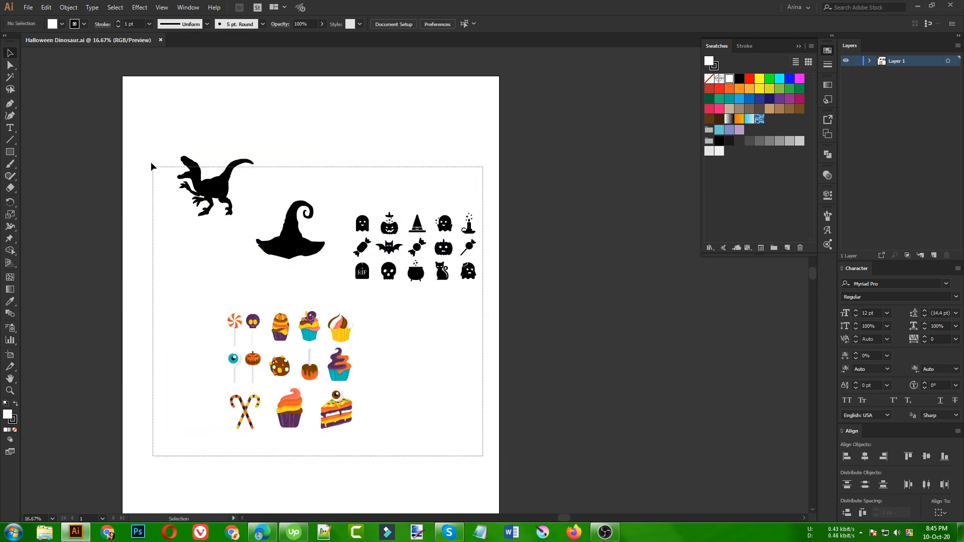
{"action": "left_click", "coordinate": [138, 107]}
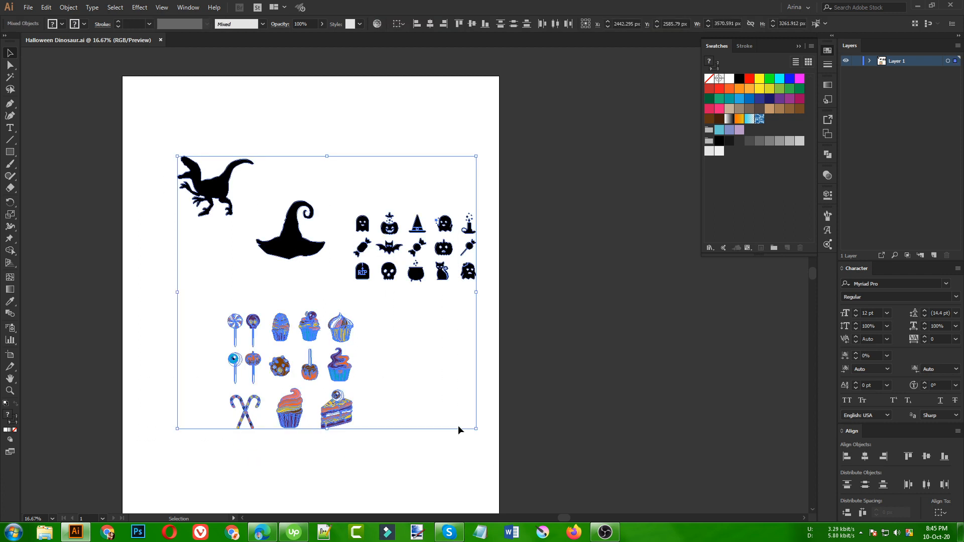
{"action": "left_click", "coordinate": [458, 426]}
{"action": "left_click_drag", "start_coordinate": [139, 108], "coordinate": [492, 476]}
{"action": "left_click", "coordinate": [423, 406]}
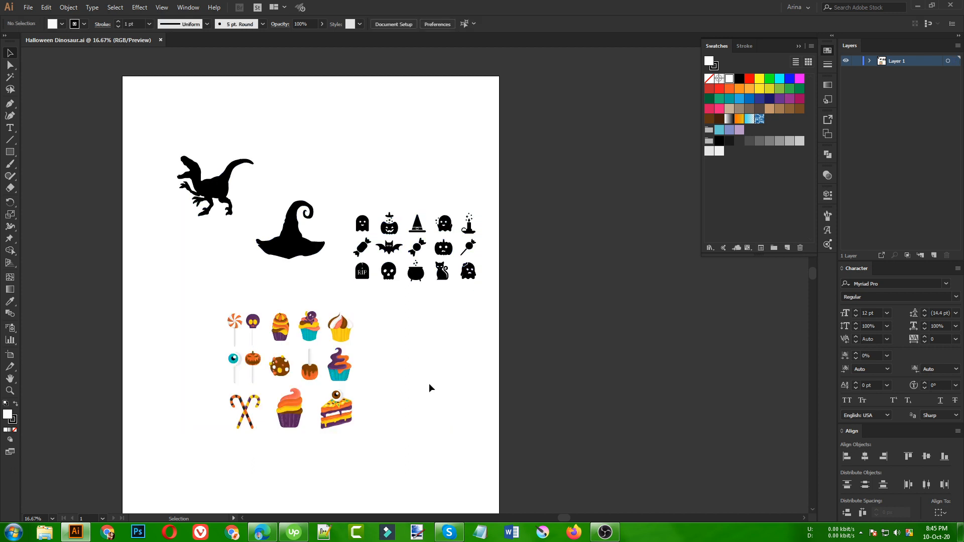
- Switch to the browser, examine the unicorn-riding-dinosaur pouch design on Redbubble, and return to Illustrator
{"action": "left_click", "coordinate": [261, 532]}
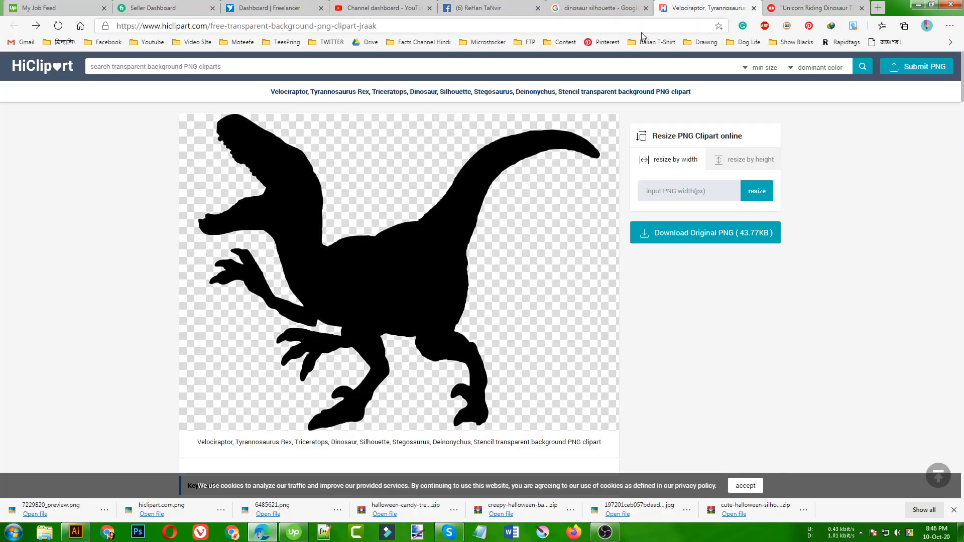
{"action": "left_click", "coordinate": [780, 5]}
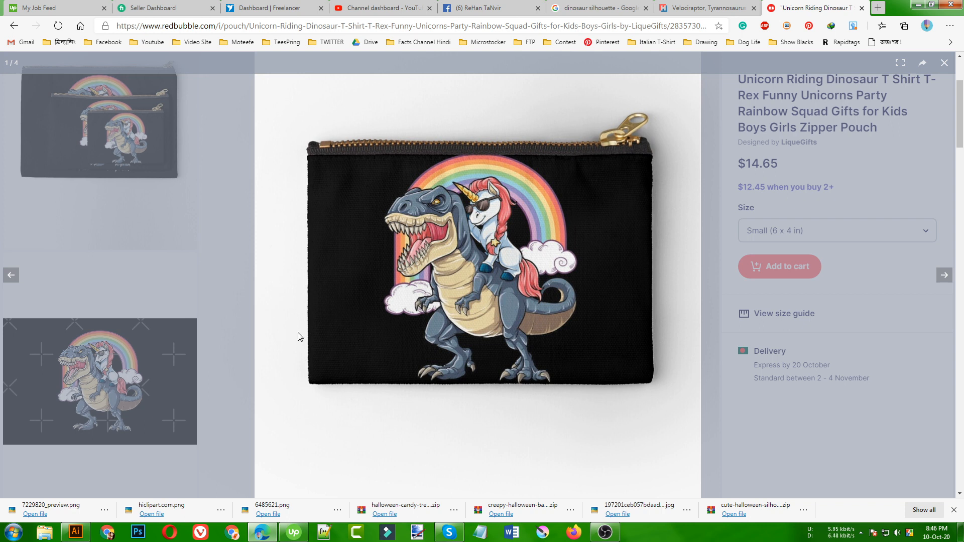
{"action": "left_click", "coordinate": [75, 532]}
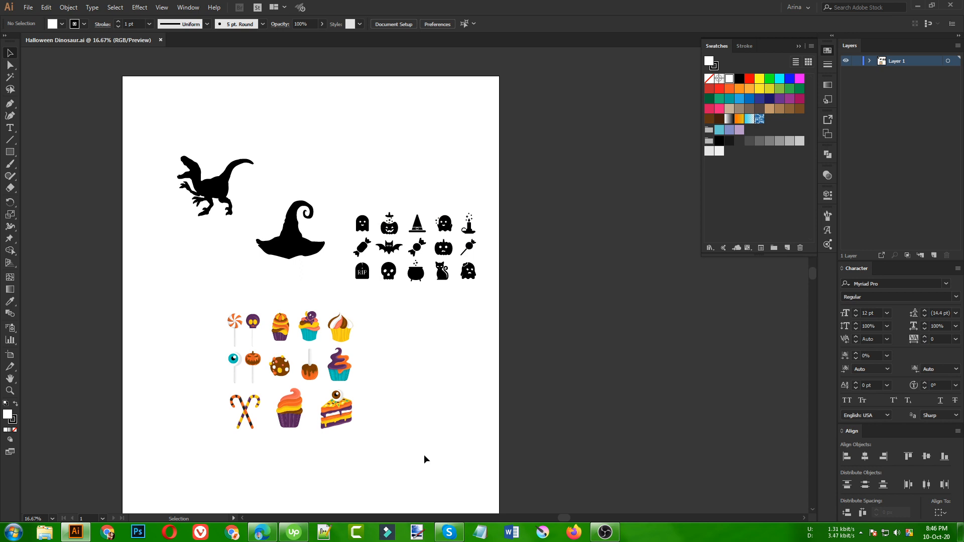
- Move the colourful candy set and the black Halloween icon set off the artboard, stacked beside its right edge
{"action": "scroll", "coordinate": [277, 292], "scroll_direction": "up", "scroll_amount": 1}
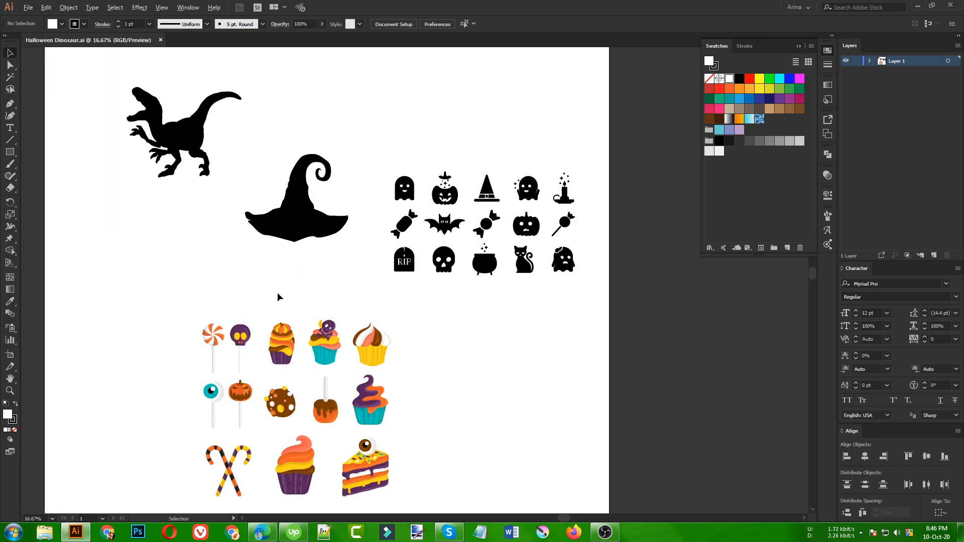
{"action": "scroll", "coordinate": [278, 293], "scroll_direction": "down", "scroll_amount": 1}
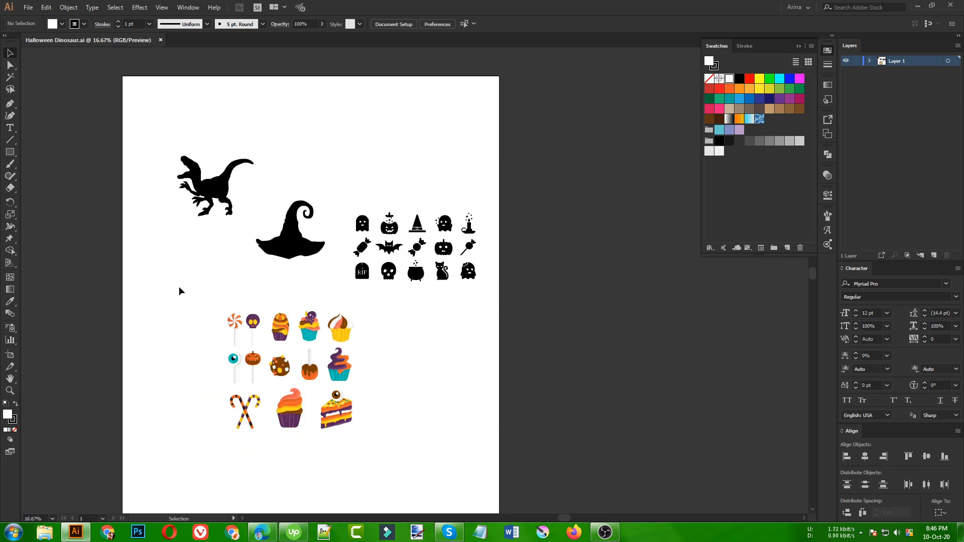
{"action": "left_click_drag", "start_coordinate": [180, 291], "coordinate": [385, 447]}
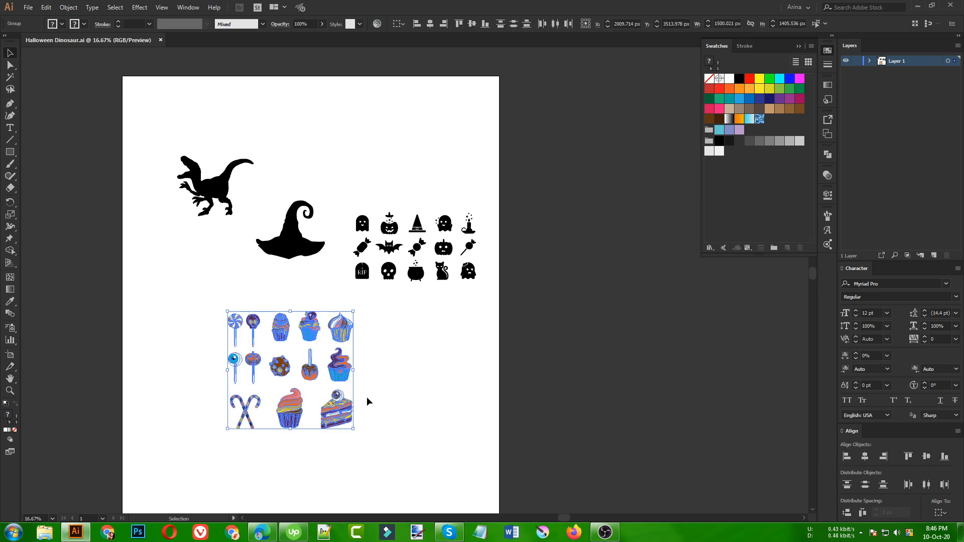
{"action": "left_click_drag", "start_coordinate": [340, 373], "coordinate": [642, 377]}
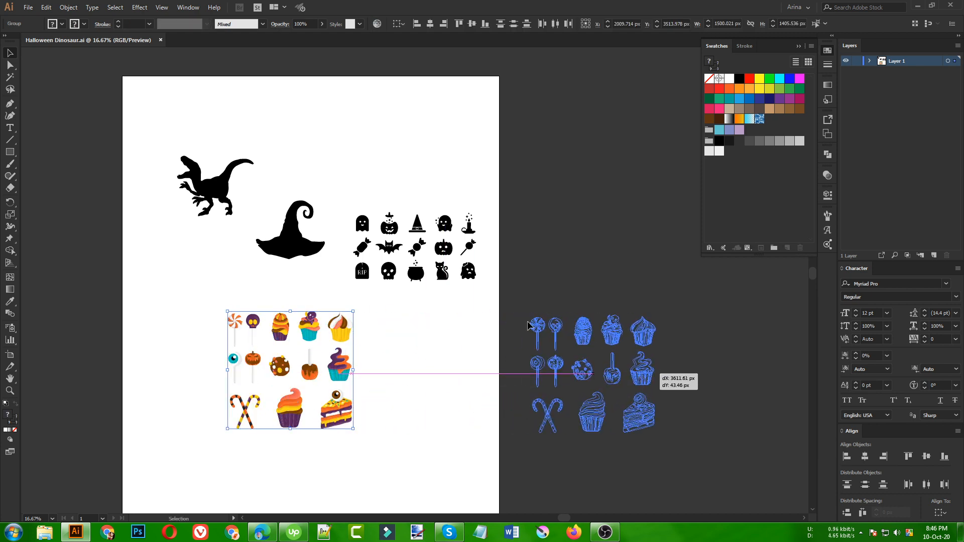
{"action": "left_click_drag", "start_coordinate": [528, 325], "coordinate": [528, 325]}
{"action": "left_click_drag", "start_coordinate": [332, 191], "coordinate": [651, 272]}
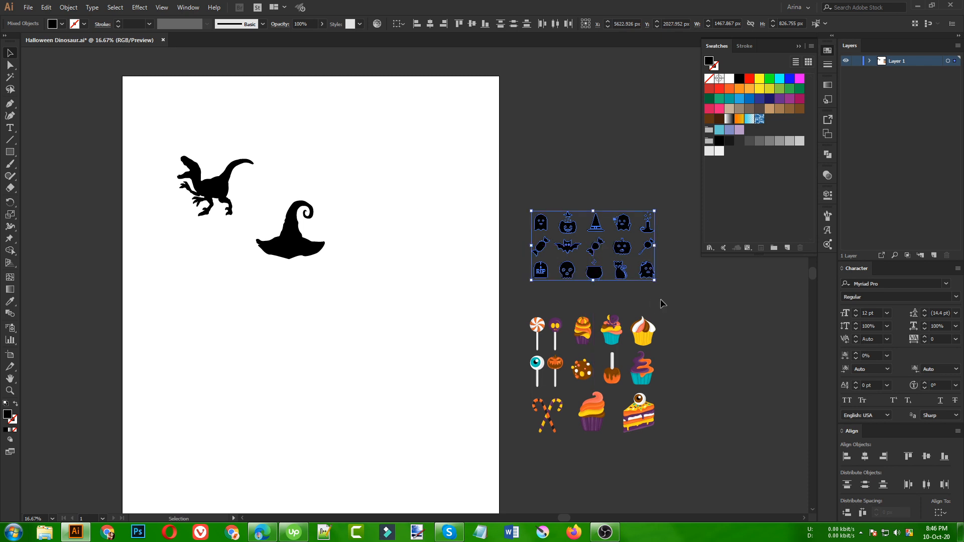
{"action": "left_click", "coordinate": [511, 321]}
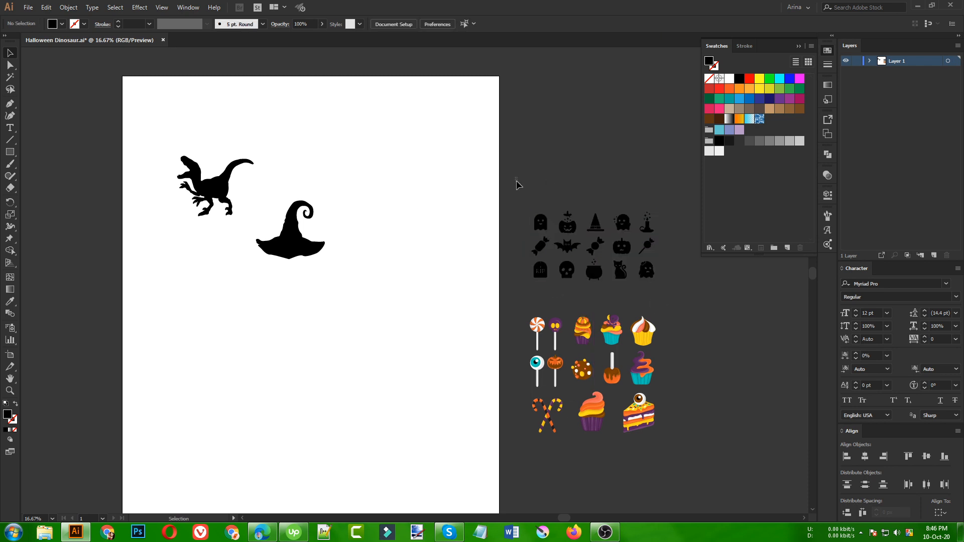
{"action": "left_click_drag", "start_coordinate": [517, 185], "coordinate": [688, 448]}
{"action": "left_click", "coordinate": [483, 290]}
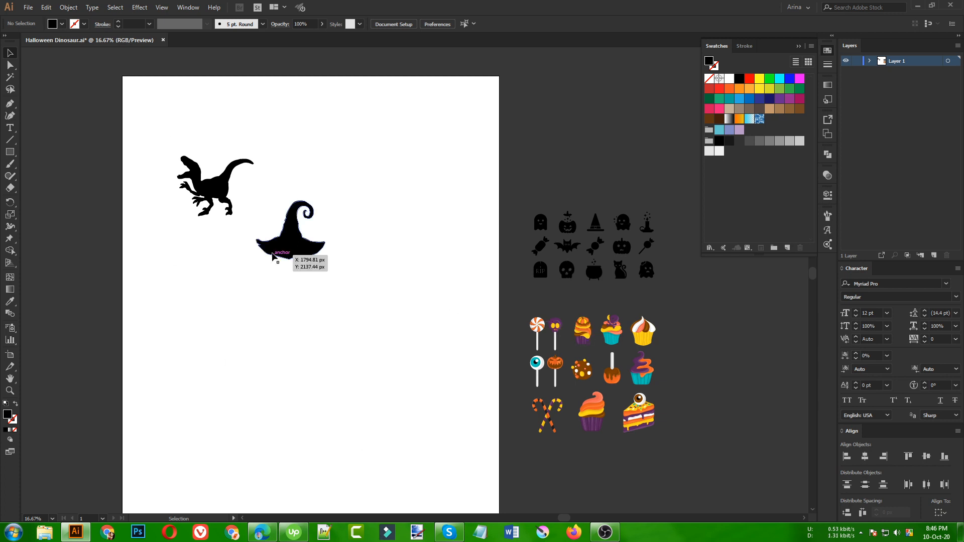
- Enlarge the dinosaur silhouette to nearly the artboard's width and place it below the witch hat
{"action": "left_click_drag", "start_coordinate": [210, 187], "coordinate": [457, 415]}
{"action": "left_click", "coordinate": [391, 389]}
- Compare the Redbubble dinosaur design and the HiClipart velociraptor silhouette in the browser, and return to Illustrator
{"action": "left_click", "coordinate": [261, 533]}
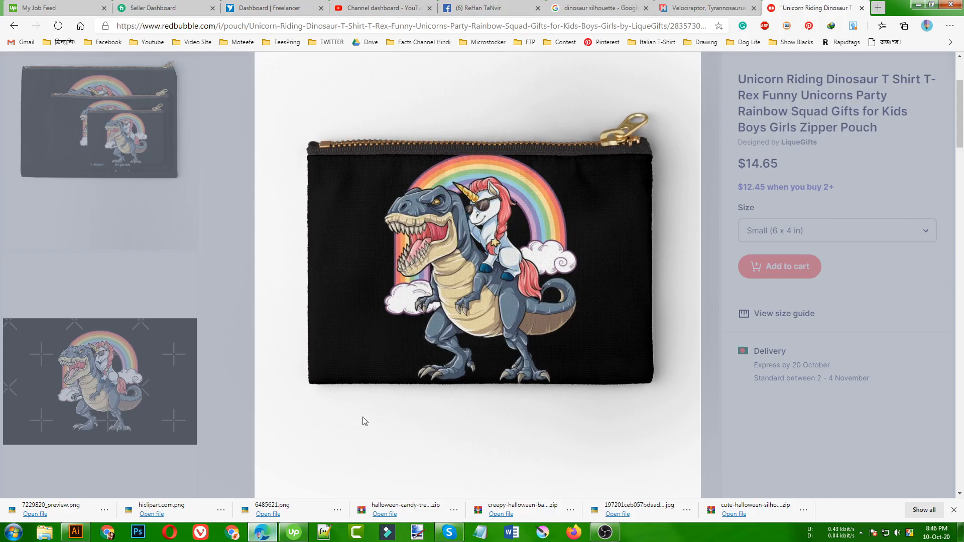
{"action": "left_click", "coordinate": [708, 8]}
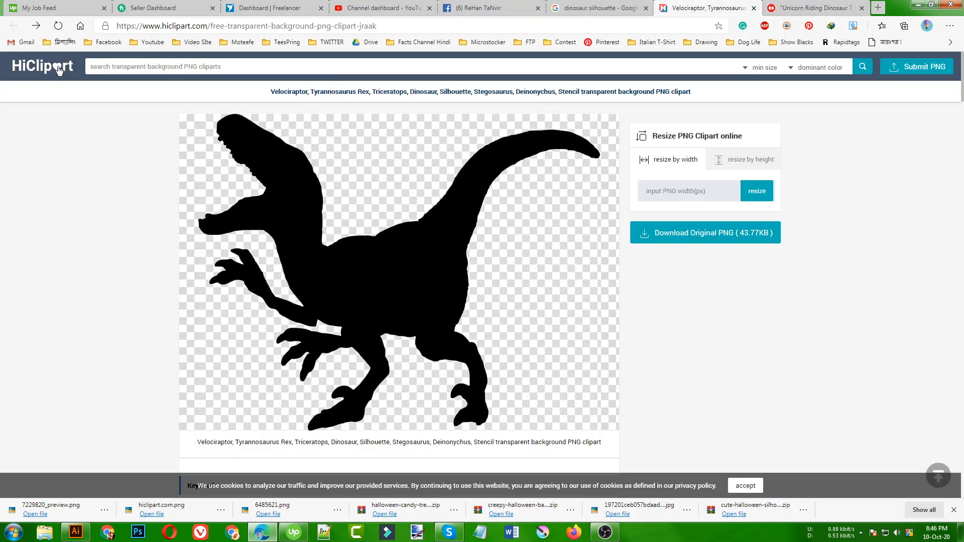
{"action": "left_click", "coordinate": [75, 532]}
- Enlarge the witch hat slightly, tilt it backward and place it on the back of the dinosaur's head
{"action": "scroll", "coordinate": [453, 270], "scroll_direction": "down", "scroll_amount": 3}
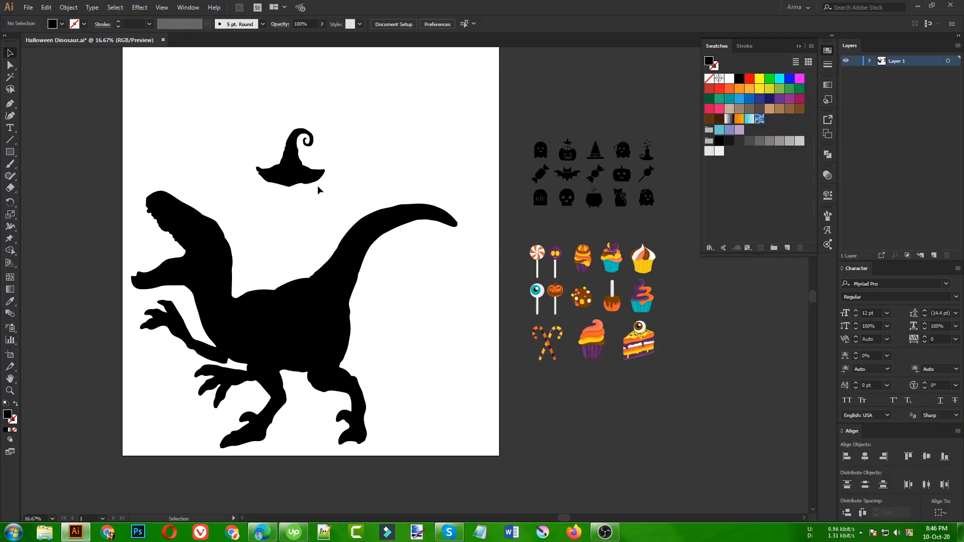
{"action": "left_click_drag", "start_coordinate": [321, 176], "coordinate": [335, 211]}
{"action": "left_click_drag", "start_coordinate": [268, 224], "coordinate": [234, 211]}
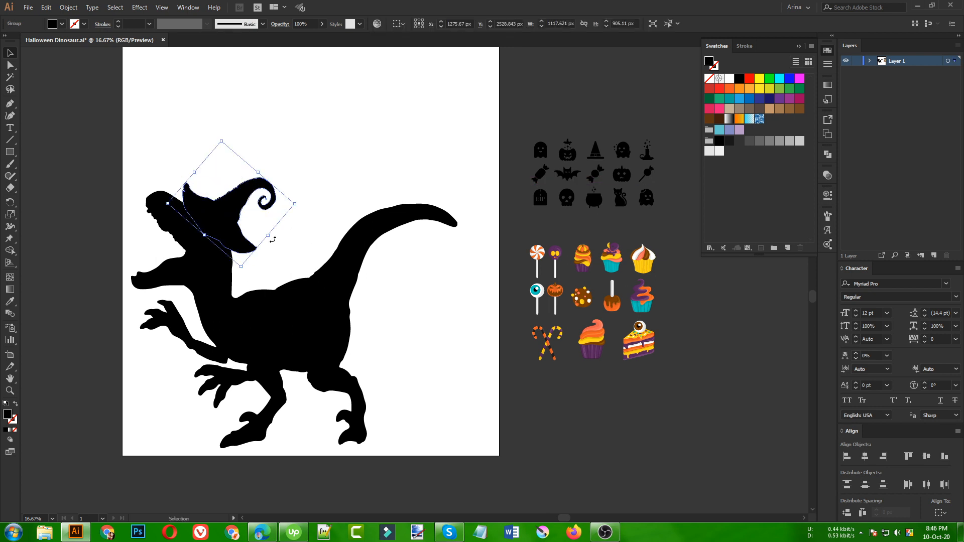
{"action": "left_click_drag", "start_coordinate": [273, 239], "coordinate": [269, 245]}
{"action": "left_click", "coordinate": [254, 224]}
- Nudge the hat down onto the dinosaur's head, and move the dinosaur and hat together toward the top of the artboard
{"action": "scroll", "coordinate": [255, 224], "scroll_direction": "down", "scroll_amount": 1}
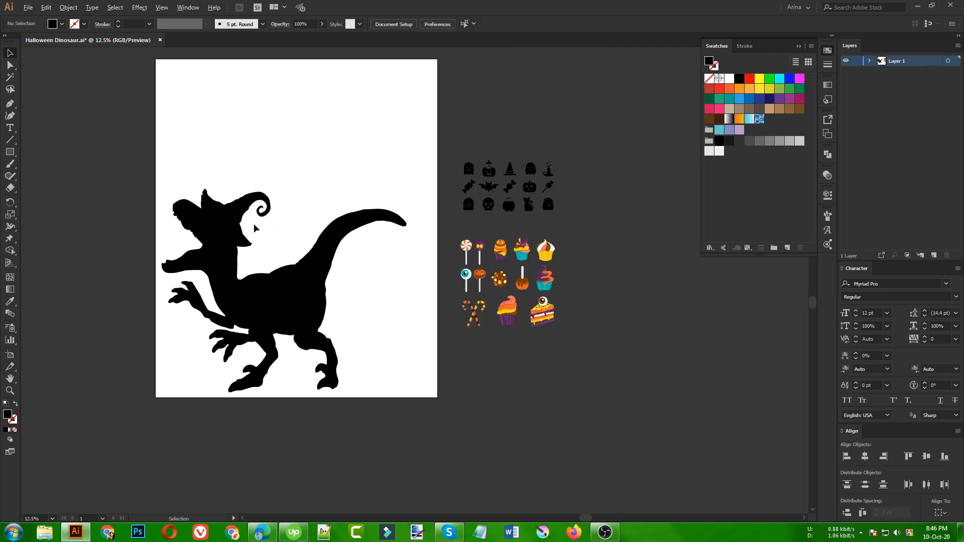
{"action": "left_click_drag", "start_coordinate": [240, 214], "coordinate": [240, 219]}
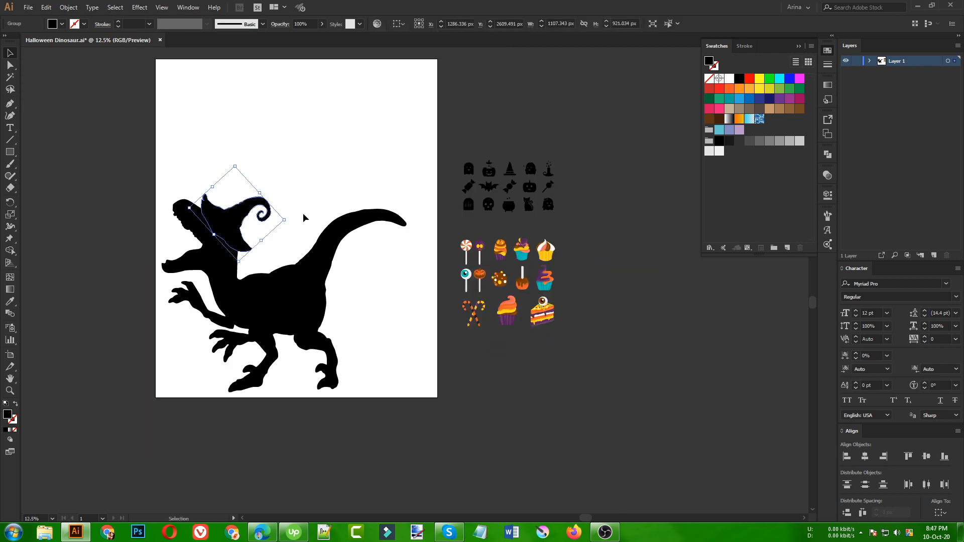
{"action": "left_click", "coordinate": [303, 213]}
{"action": "left_click_drag", "start_coordinate": [185, 144], "coordinate": [302, 200]}
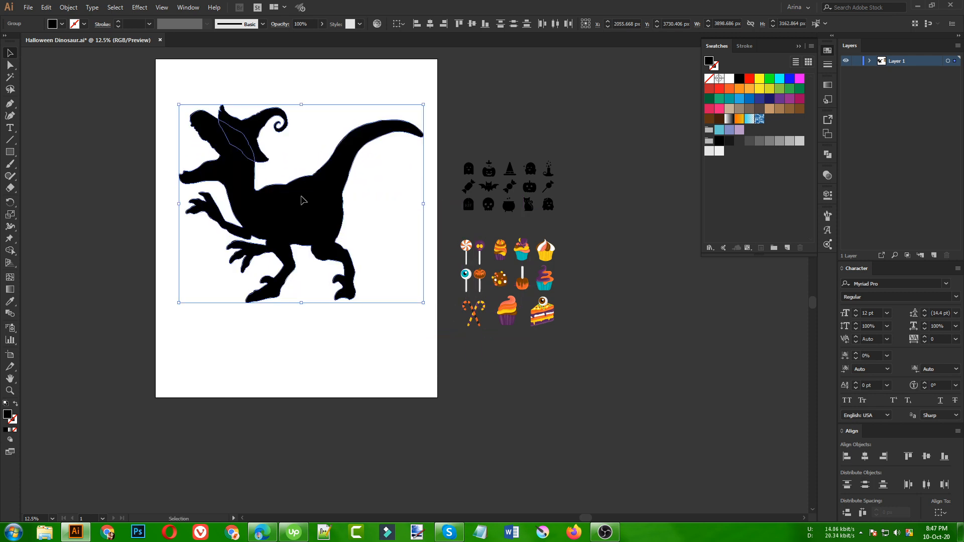
{"action": "left_click", "coordinate": [315, 131]}
- Copy the pumpkin icon with the floating hat onto the artboard beside the dinosaur's legs and enlarge it to about 958 × 1228 px
{"action": "scroll", "coordinate": [245, 88], "scroll_direction": "up", "scroll_amount": 1}
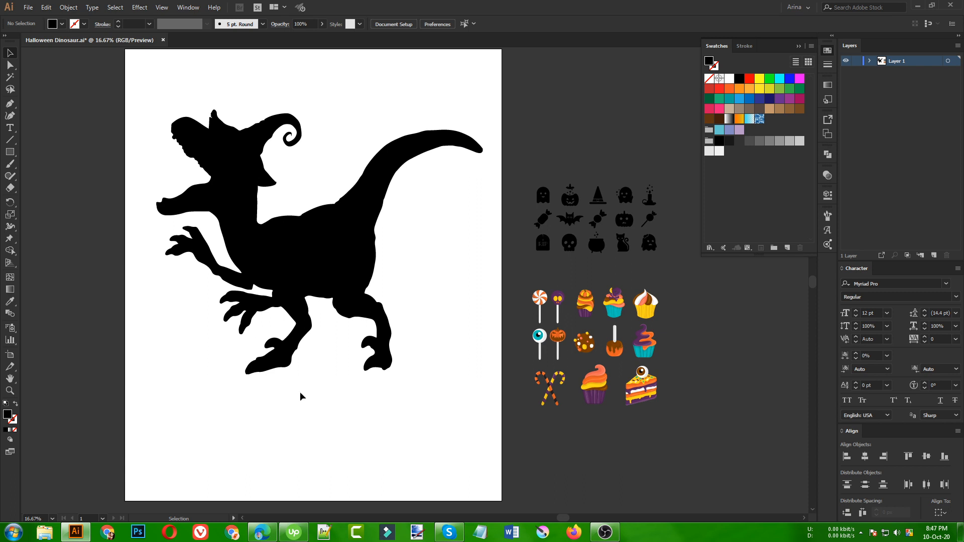
{"action": "scroll", "coordinate": [588, 376], "scroll_direction": "up", "scroll_amount": 2}
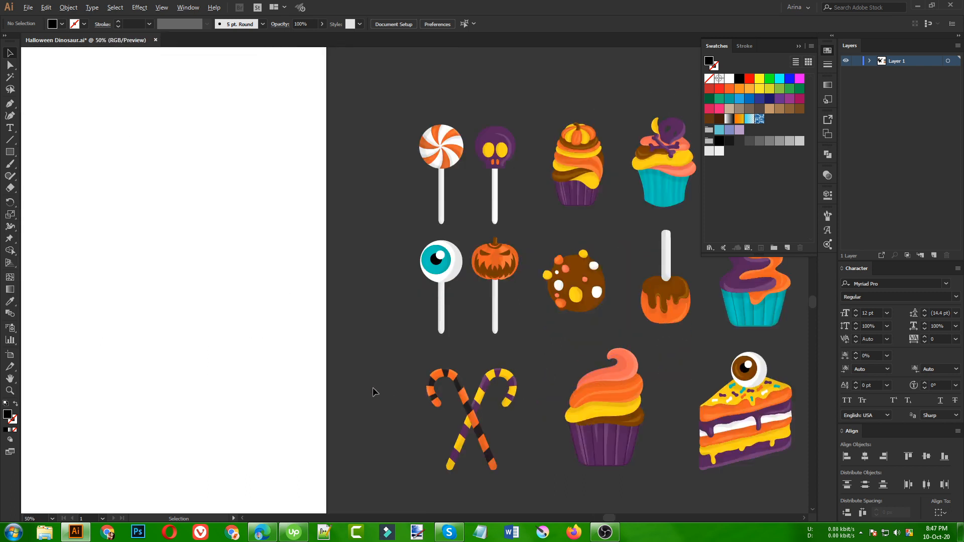
{"action": "scroll", "coordinate": [370, 392], "scroll_direction": "down", "scroll_amount": 1}
{"action": "scroll", "coordinate": [504, 235], "scroll_direction": "up", "scroll_amount": 3}
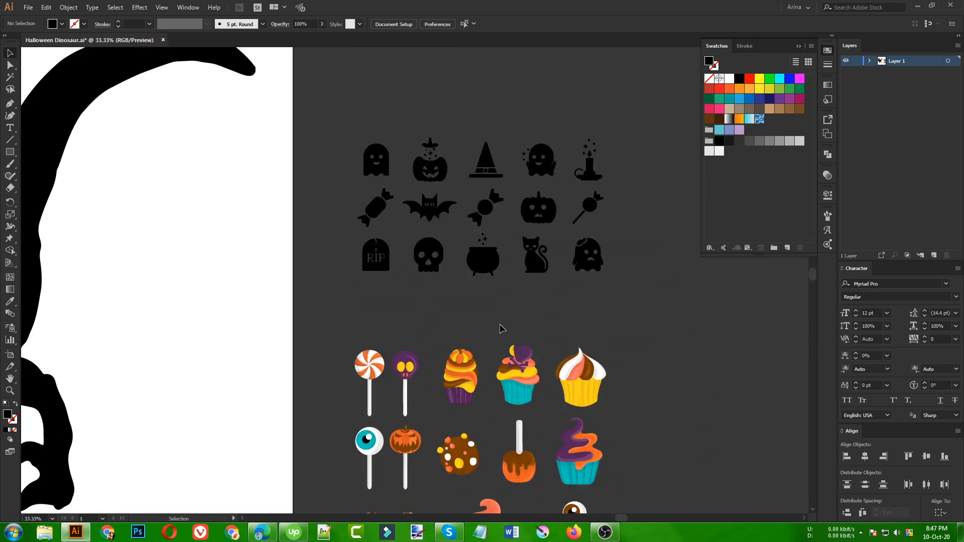
{"action": "scroll", "coordinate": [508, 186], "scroll_direction": "down", "scroll_amount": 2}
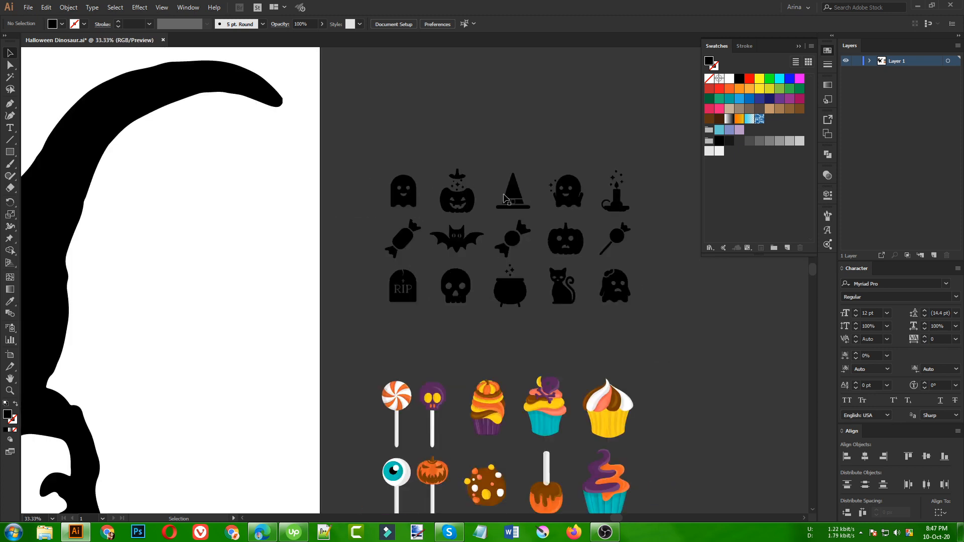
{"action": "left_click", "coordinate": [467, 197]}
{"action": "left_click_drag", "start_coordinate": [467, 198], "coordinate": [240, 411]}
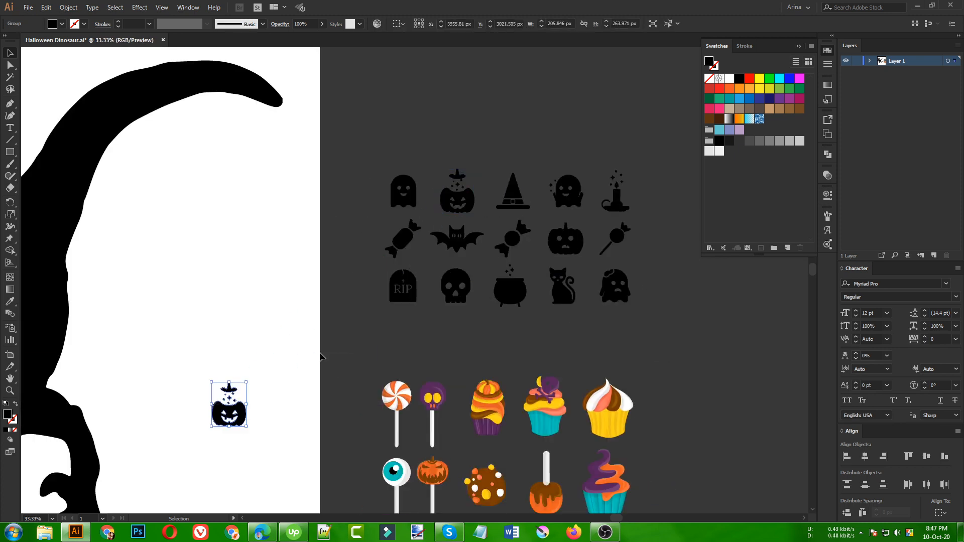
{"action": "scroll", "coordinate": [240, 411], "scroll_direction": "down", "scroll_amount": 1}
{"action": "scroll", "coordinate": [540, 213], "scroll_direction": "down", "scroll_amount": 1}
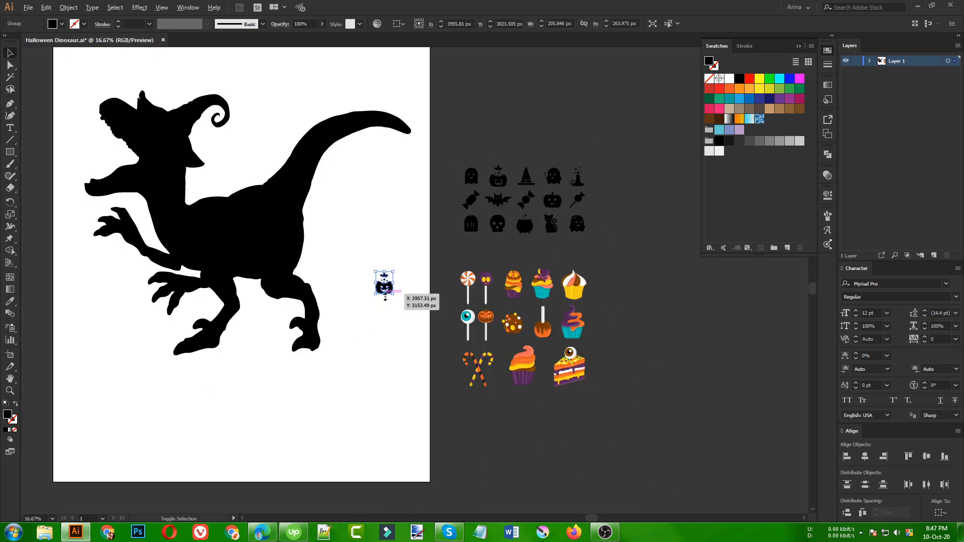
{"action": "left_click_drag", "start_coordinate": [393, 293], "coordinate": [387, 333]}
- Delete the hat and sparkles from the pumpkin group and move the remaining pumpkin below the dinosaur's lower claws
{"action": "double_click", "coordinate": [403, 283]}
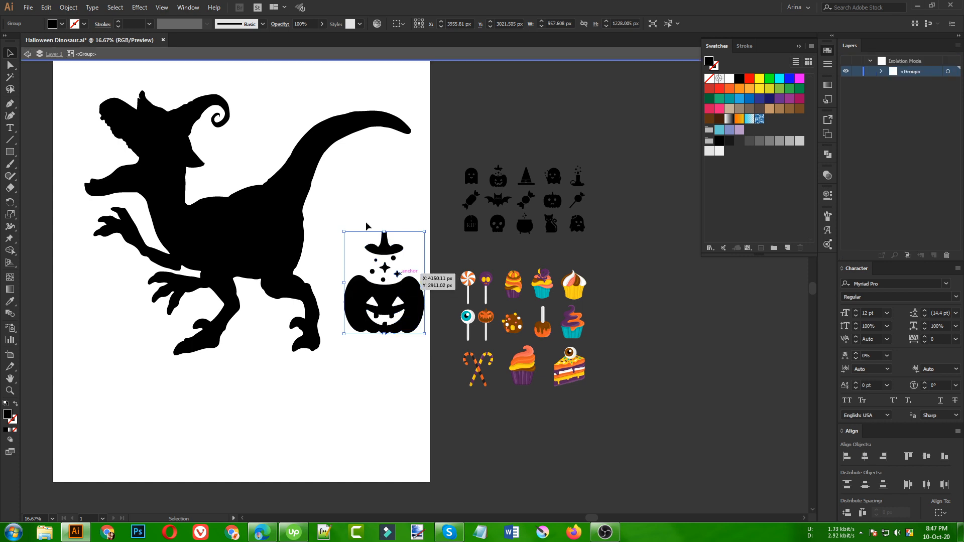
{"action": "left_click_drag", "start_coordinate": [365, 220], "coordinate": [171, 322]}
{"action": "key", "text": "Delete"}
{"action": "key", "text": "Escape"}
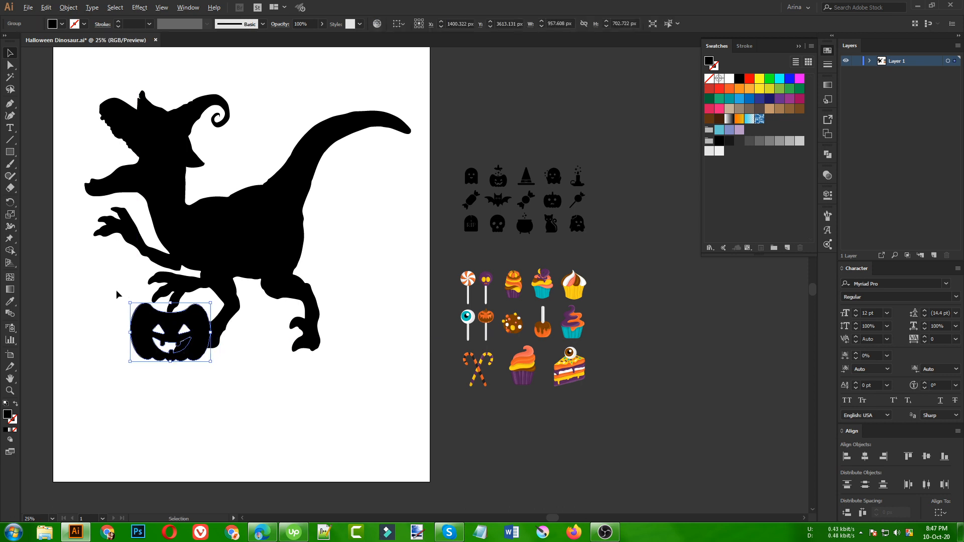
- Tilt the pumpkin slightly clockwise and position it just under the dinosaur's lower claws
{"action": "scroll", "coordinate": [119, 290], "scroll_direction": "up", "scroll_amount": 1}
{"action": "left_click_drag", "start_coordinate": [263, 354], "coordinate": [219, 337]}
{"action": "left_click", "coordinate": [272, 382]}
{"action": "scroll", "coordinate": [199, 321], "scroll_direction": "up", "scroll_amount": 1}
{"action": "left_click", "coordinate": [240, 314]}
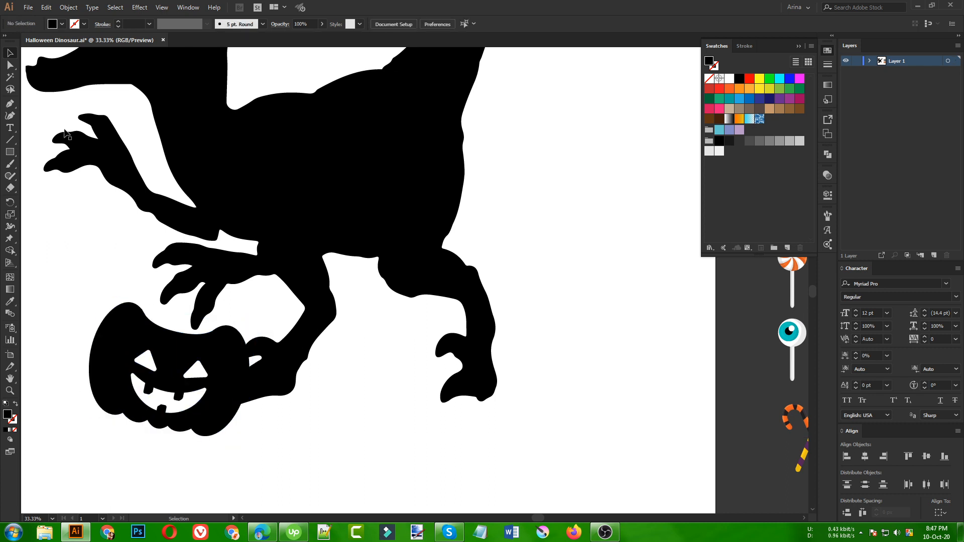
{"action": "left_click", "coordinate": [10, 103]}
{"action": "left_click_drag", "start_coordinate": [124, 312], "coordinate": [181, 280]}
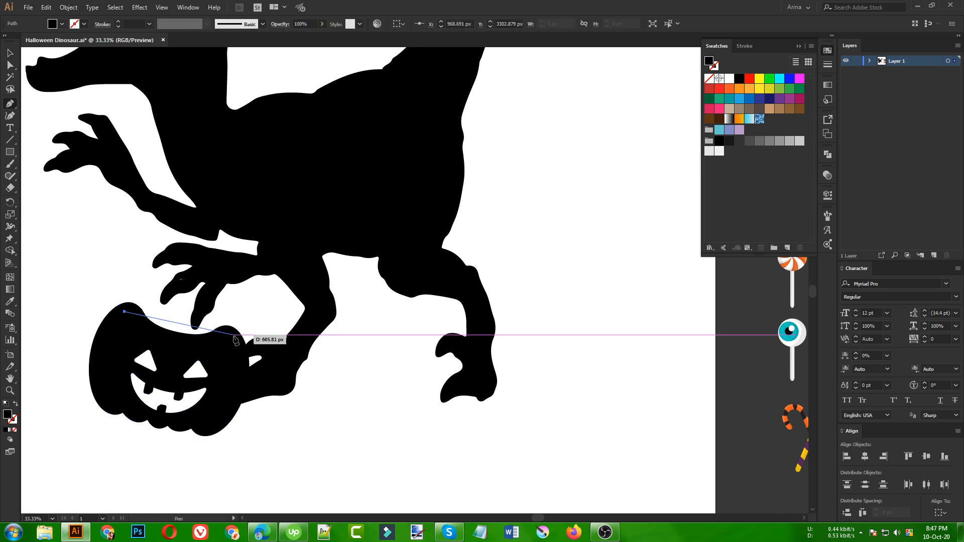
{"action": "key", "text": "ctrl+z"}
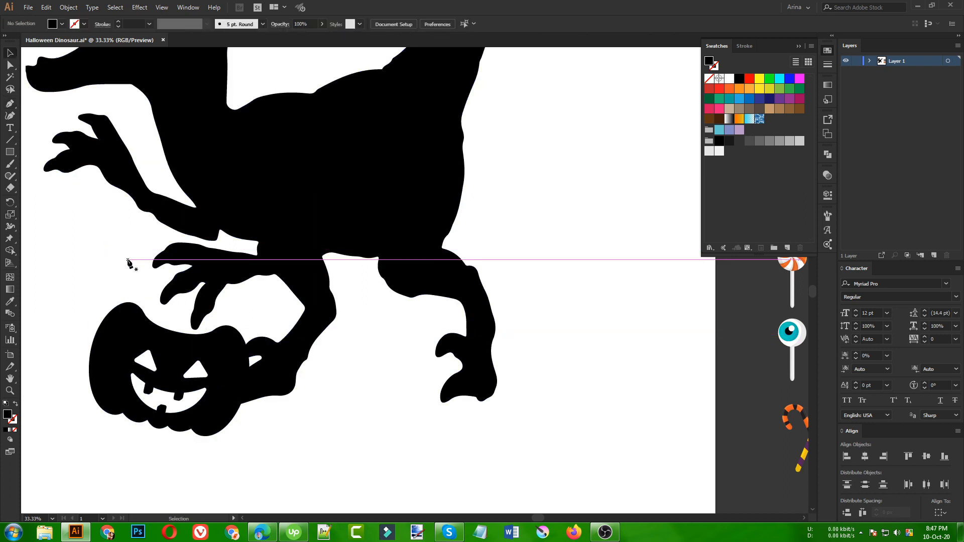
- Draw an arched basket handle about 675 × 425 px across the pumpkin's top with the Curvature tool, with black stroke and no fill
{"action": "left_click", "coordinate": [10, 116]}
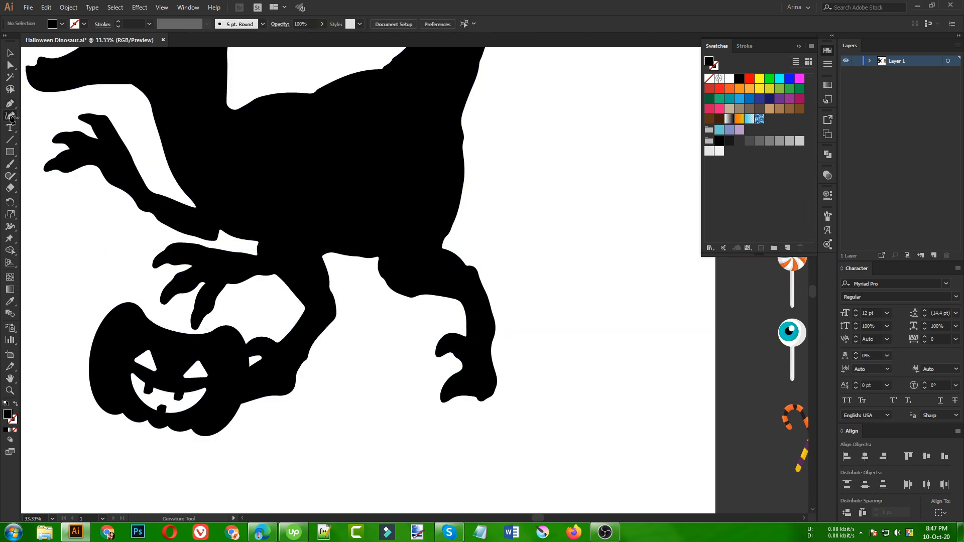
{"action": "left_click", "coordinate": [125, 313]}
{"action": "left_click", "coordinate": [158, 274]}
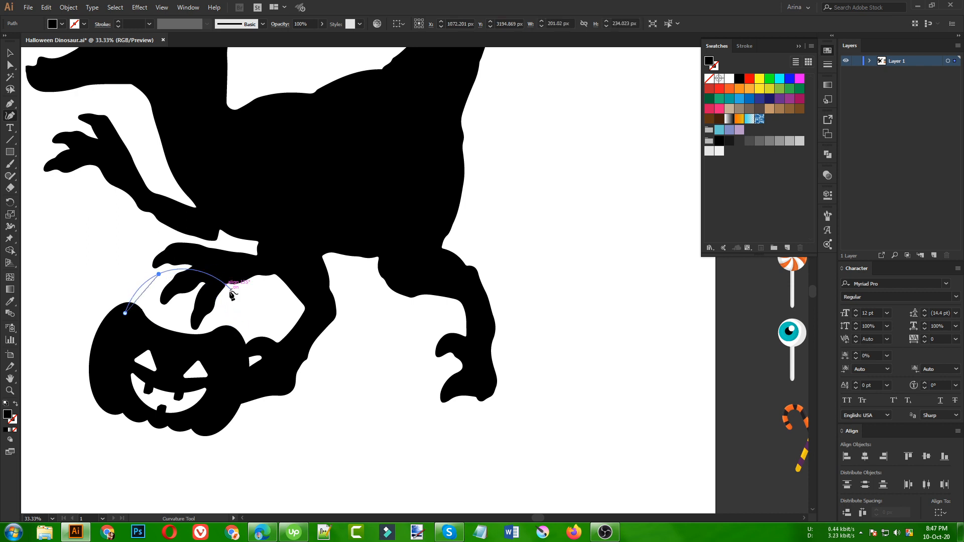
{"action": "left_click", "coordinate": [230, 295]}
{"action": "left_click", "coordinate": [236, 341]}
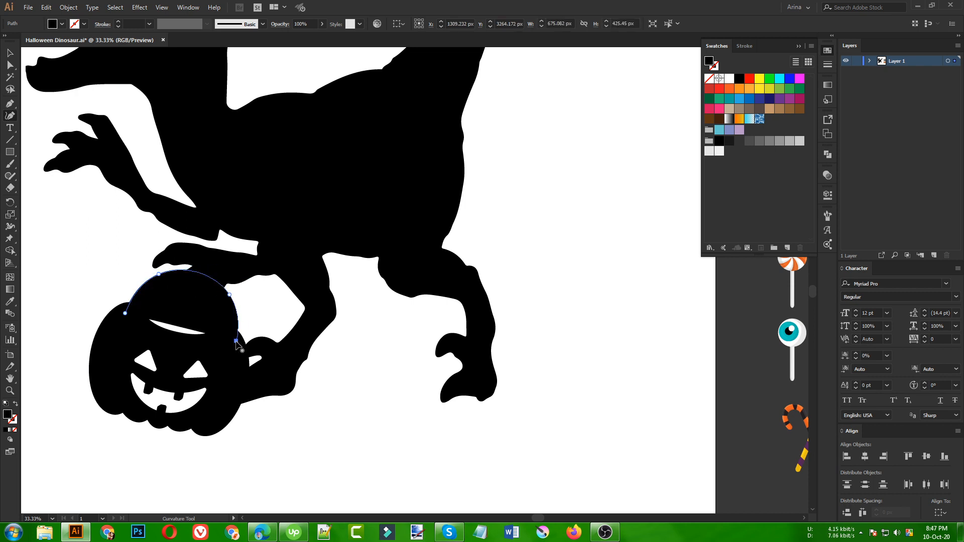
{"action": "key", "text": "shift+x"}
{"action": "key", "text": "v"}
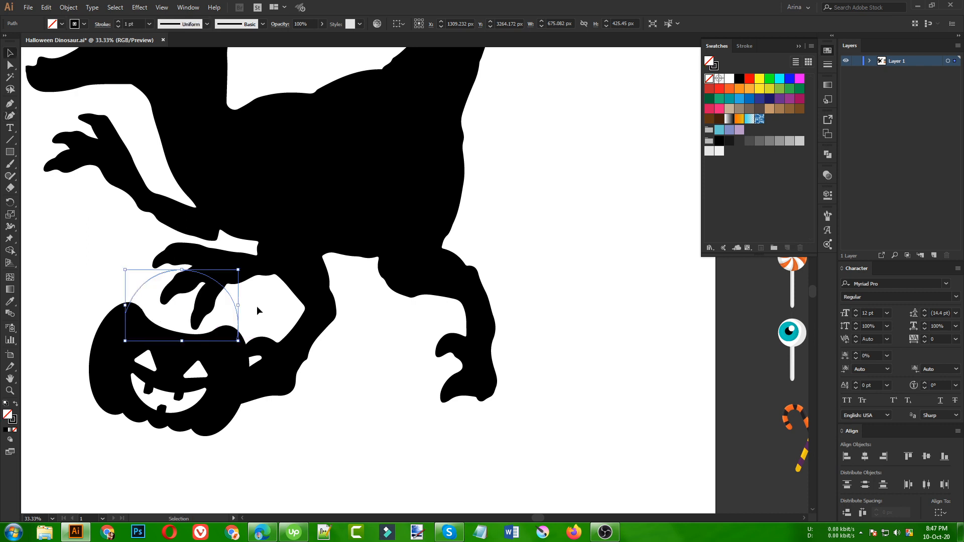
- Set the basket handle's stroke weight to 20 pt and expand the stroke into a filled shape
{"action": "left_click", "coordinate": [258, 308]}
{"action": "left_click", "coordinate": [234, 302]}
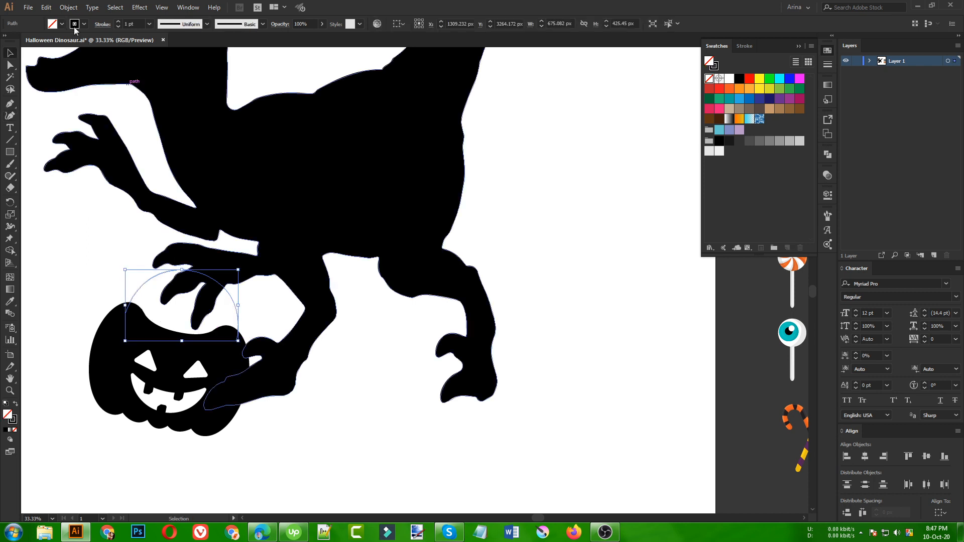
{"action": "scroll", "coordinate": [135, 23], "scroll_direction": "up", "scroll_amount": 2}
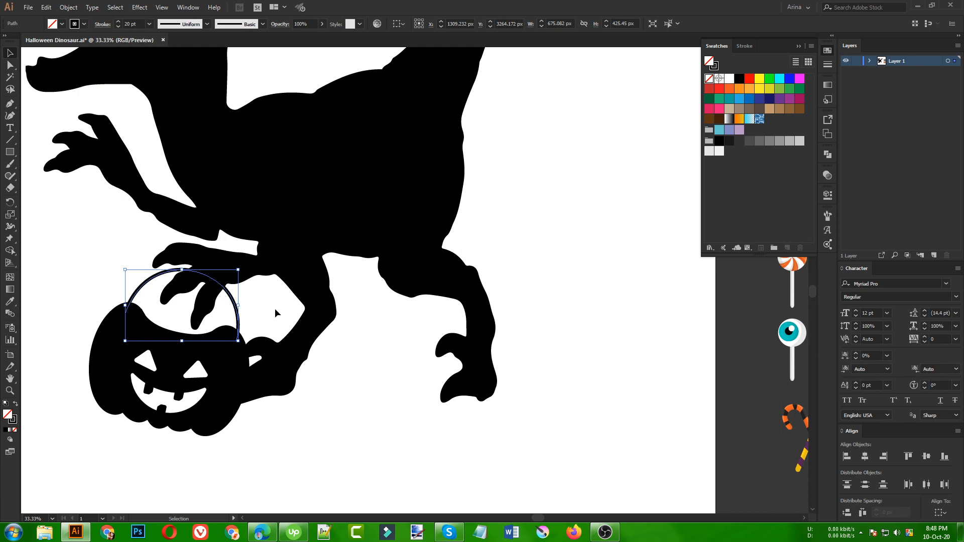
{"action": "left_click", "coordinate": [69, 7]}
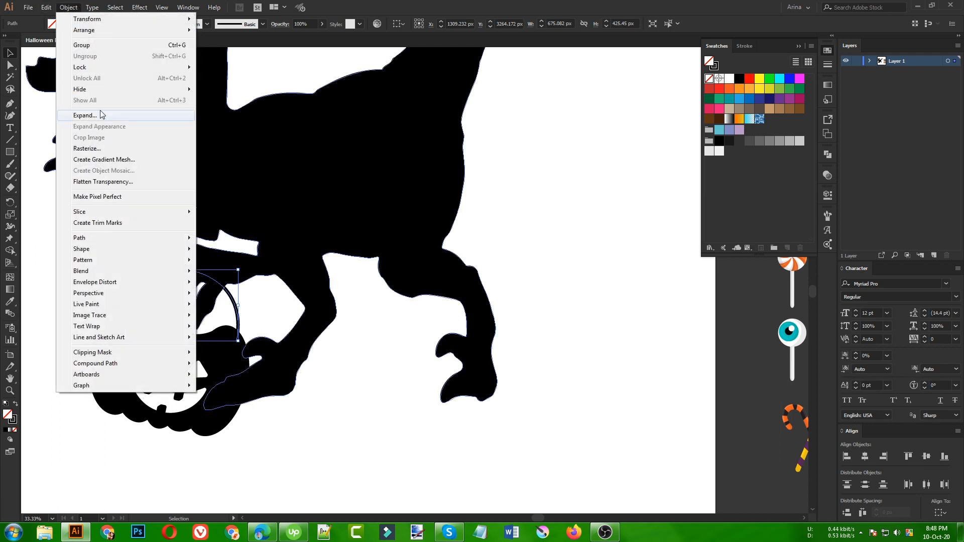
{"action": "left_click", "coordinate": [101, 116]}
{"action": "left_click", "coordinate": [256, 292]}
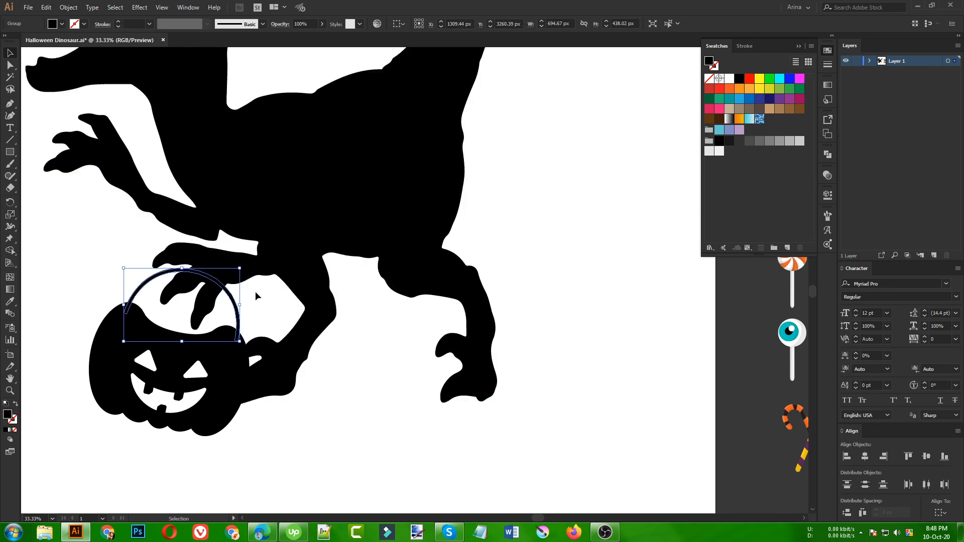
- Unite the expanded handle and the pumpkin into one shape with Pathfinder
{"action": "left_click", "coordinate": [224, 362], "text": "shift"}
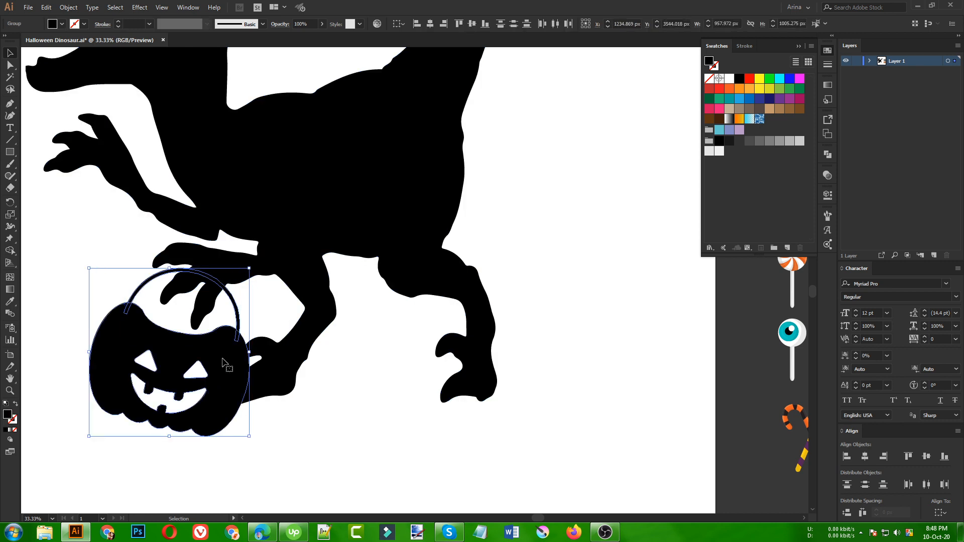
{"action": "left_click", "coordinate": [828, 154]}
{"action": "left_click", "coordinate": [710, 175]}
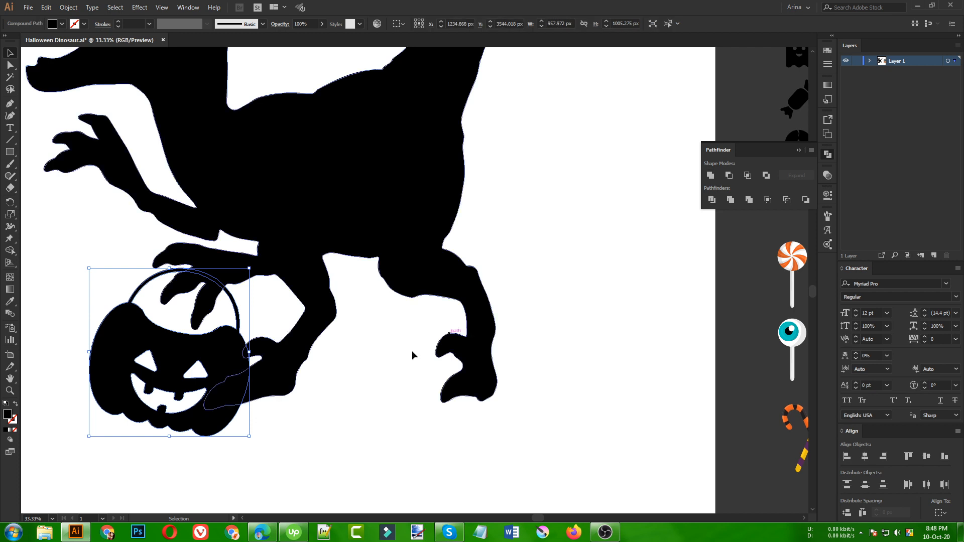
{"action": "left_click", "coordinate": [372, 374]}
- Try to unite the dinosaur, the witch hat and the pumpkin basket into a single silhouette
{"action": "scroll", "coordinate": [257, 318], "scroll_direction": "down", "scroll_amount": 2}
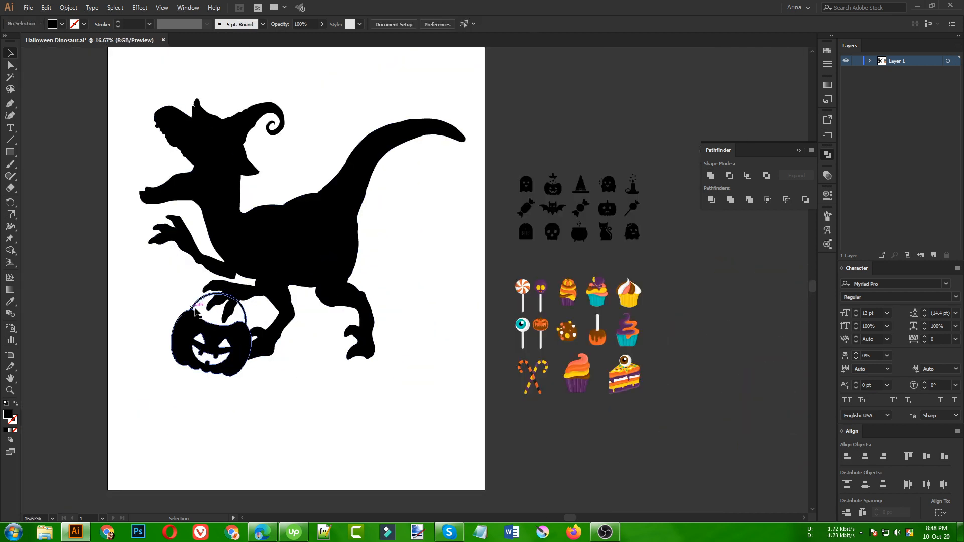
{"action": "left_click_drag", "start_coordinate": [119, 69], "coordinate": [471, 442]}
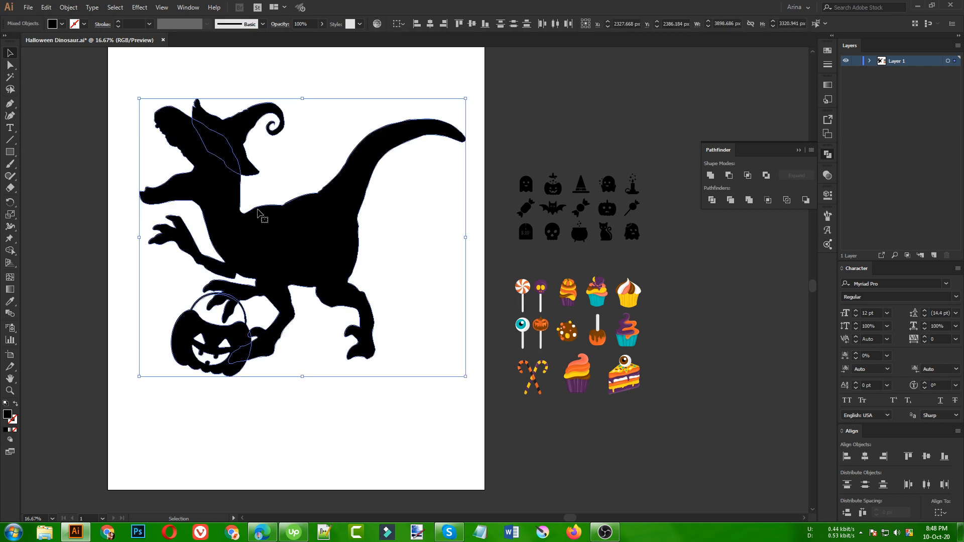
{"action": "left_click_drag", "start_coordinate": [128, 74], "coordinate": [474, 409]}
{"action": "left_click", "coordinate": [424, 299]}
{"action": "left_click_drag", "start_coordinate": [120, 62], "coordinate": [474, 426]}
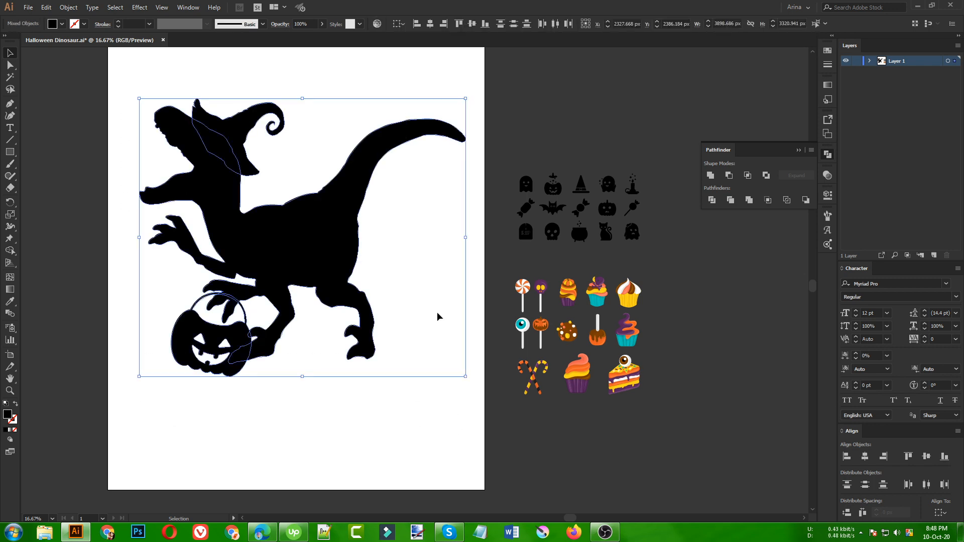
{"action": "left_click", "coordinate": [459, 243]}
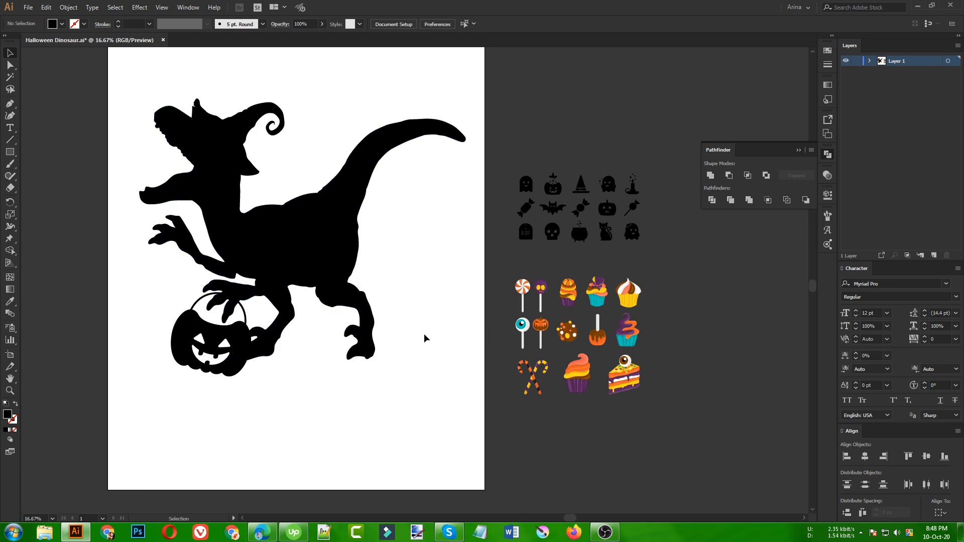
{"action": "scroll", "coordinate": [296, 99], "scroll_direction": "up", "scroll_amount": 1}
{"action": "scroll", "coordinate": [347, 118], "scroll_direction": "down", "scroll_amount": 1}
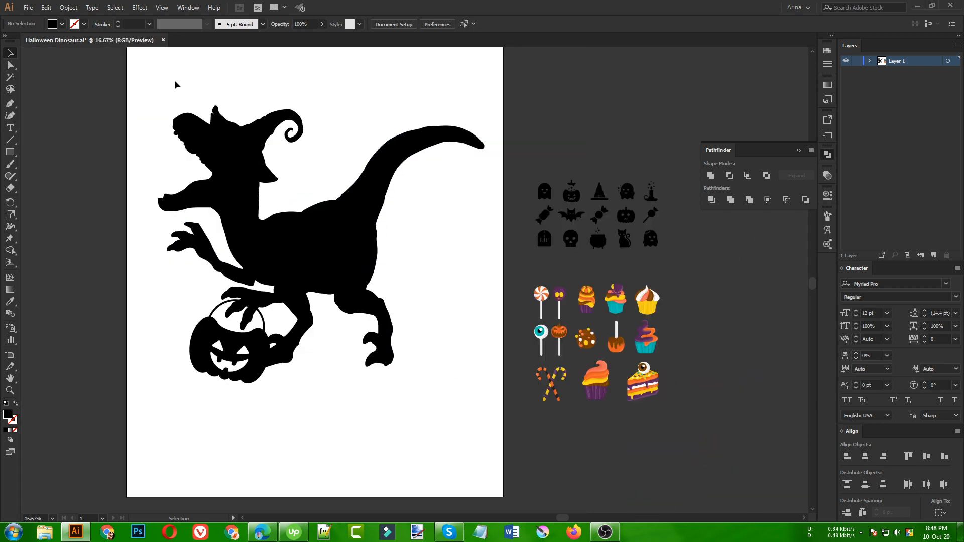
{"action": "left_click_drag", "start_coordinate": [129, 66], "coordinate": [494, 421]}
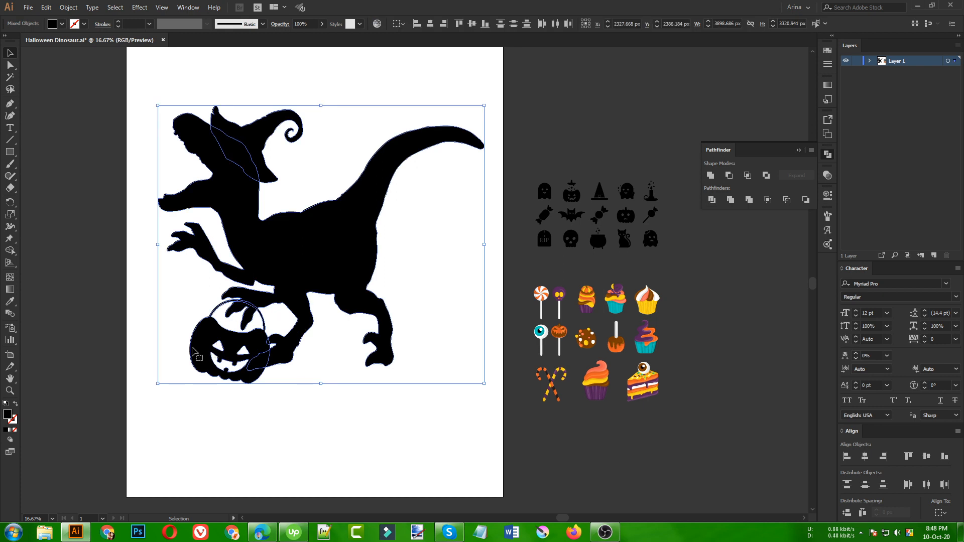
{"action": "left_click", "coordinate": [710, 175]}
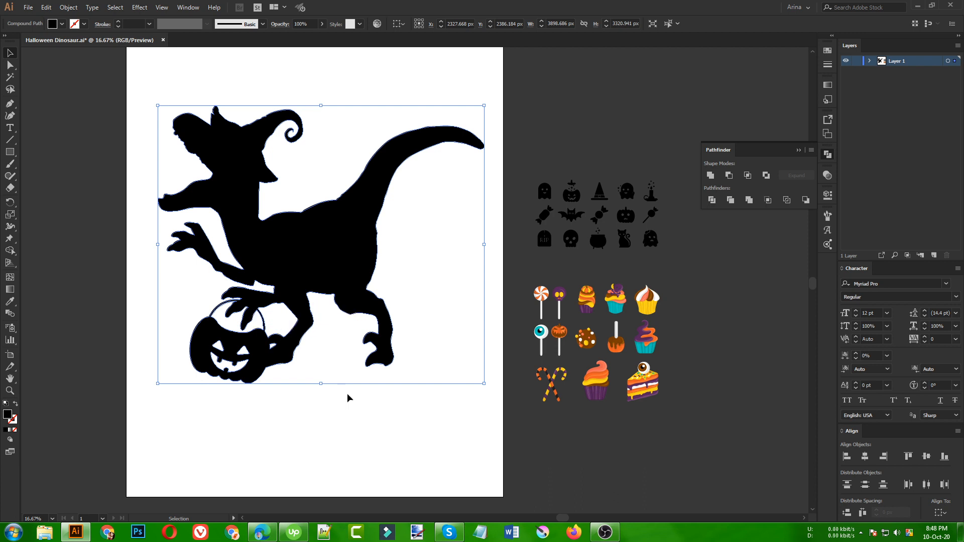
{"action": "left_click", "coordinate": [332, 355]}
- Shrink a copy of the united silhouette to about 782 × 667 px beside the artboard, and undo back to the separate shapes
{"action": "key", "text": "ctrl+minus"}
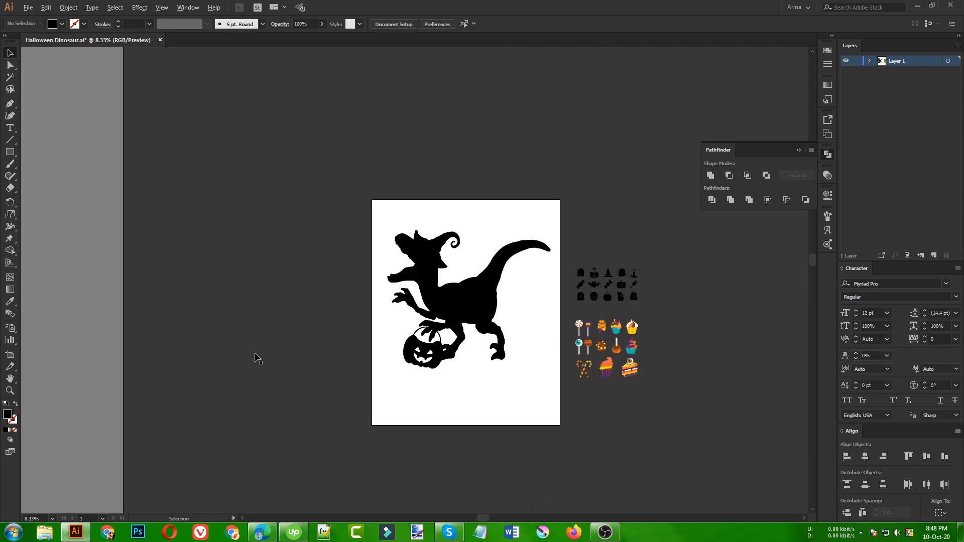
{"action": "left_click_drag", "start_coordinate": [426, 328], "coordinate": [301, 311]}
{"action": "left_click_drag", "start_coordinate": [366, 303], "coordinate": [236, 317]}
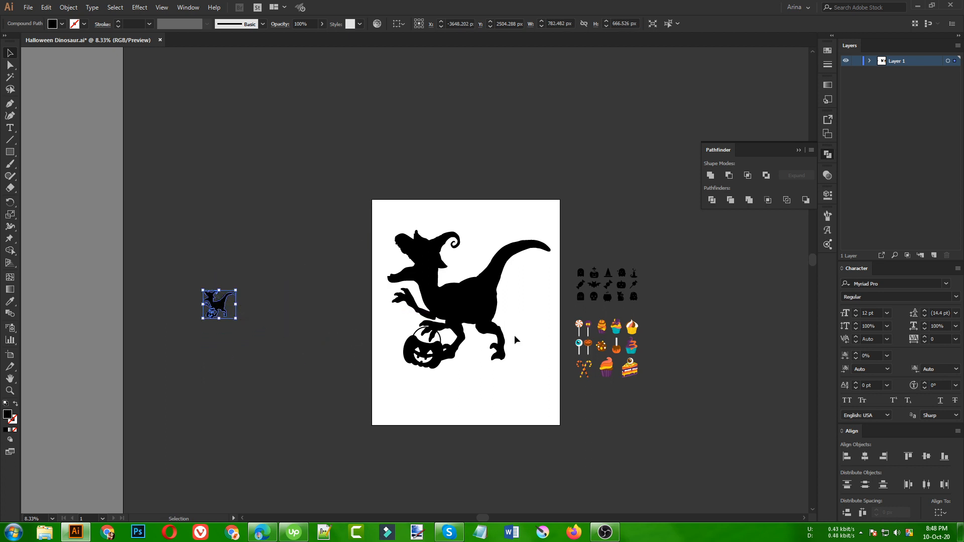
{"action": "key", "text": "ctrl+z"}
{"action": "key", "text": "ctrl+z"}
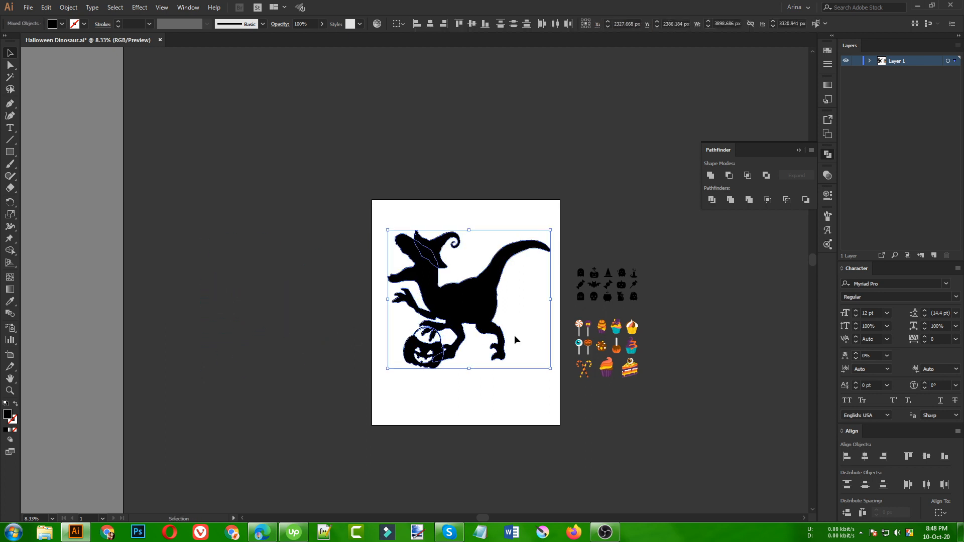
- Copy the separate dinosaur, hat and pumpkin shapes to the left of the artboard and scale the copy to about 1015 × 864 px
{"action": "left_click_drag", "start_coordinate": [477, 317], "coordinate": [261, 320], "text": "alt"}
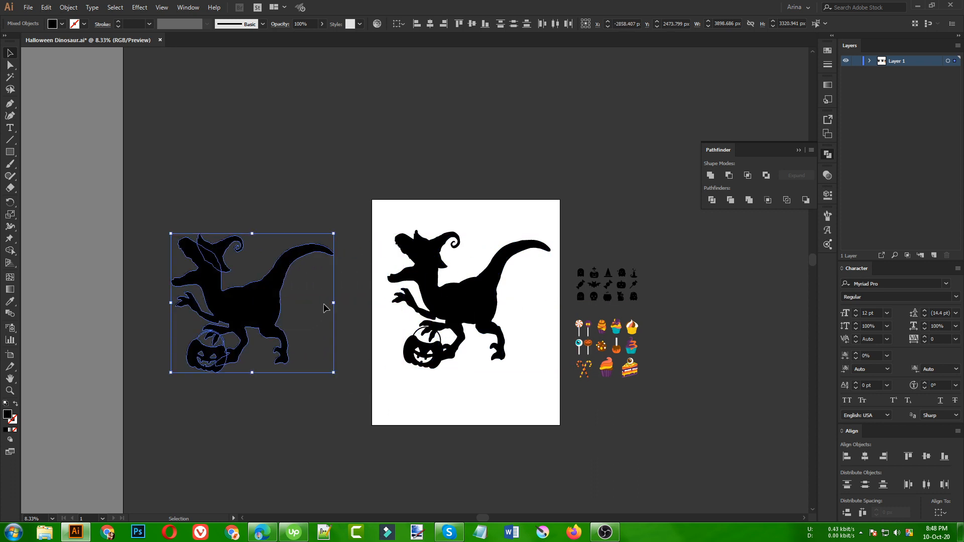
{"action": "left_click_drag", "start_coordinate": [333, 303], "coordinate": [213, 303], "text": "shift"}
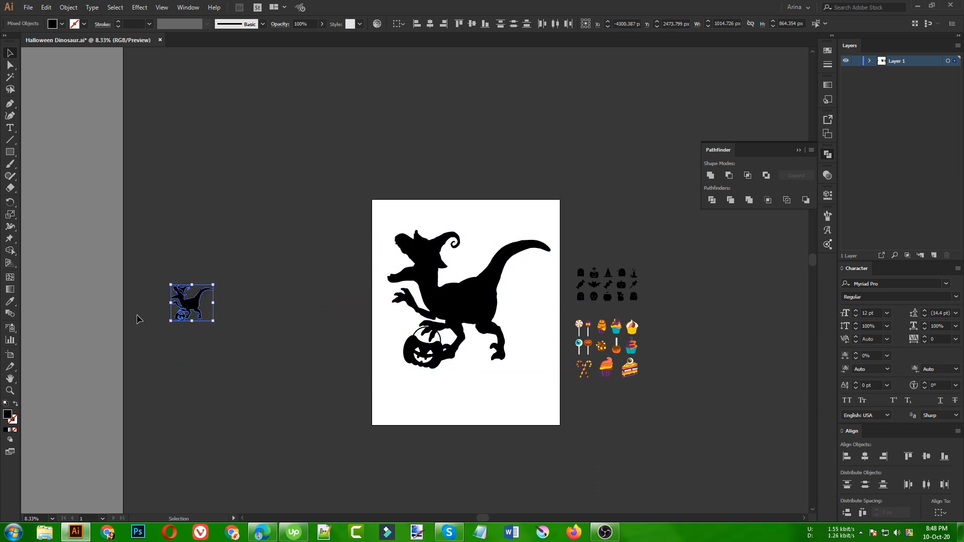
- Unite the artboard's dinosaur, witch hat and pumpkin basket into one silhouette, leaving the surrounding clipart out of the selection
{"action": "scroll", "coordinate": [542, 295], "scroll_direction": "up", "scroll_amount": 2, "text": "alt"}
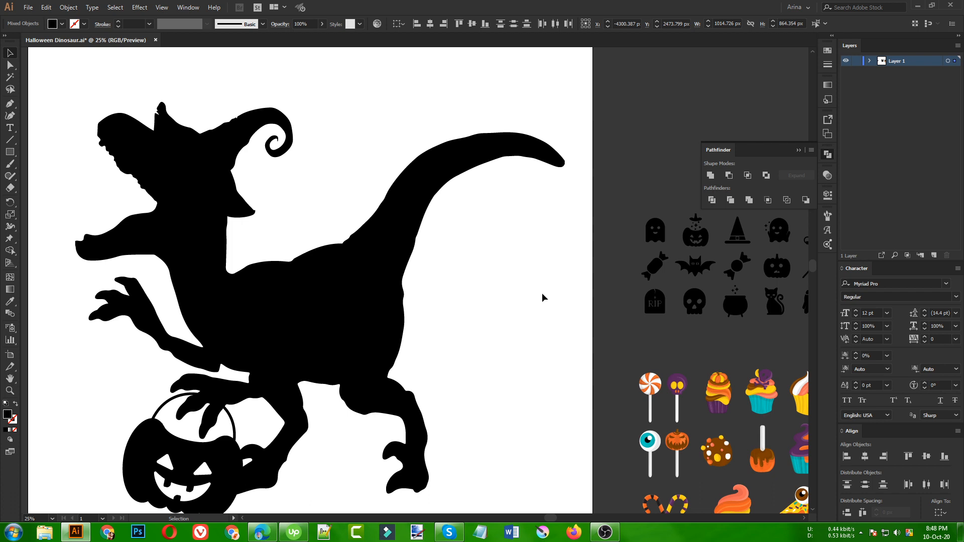
{"action": "scroll", "coordinate": [251, 282], "scroll_direction": "down", "scroll_amount": 1, "text": "alt"}
{"action": "left_click_drag", "start_coordinate": [136, 138], "coordinate": [523, 505]}
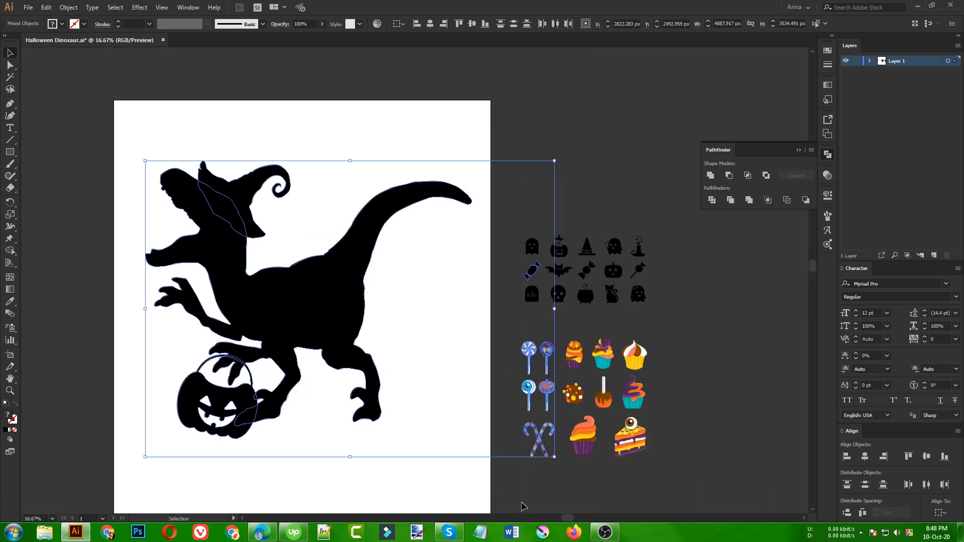
{"action": "left_click_drag", "start_coordinate": [473, 475], "coordinate": [130, 130]}
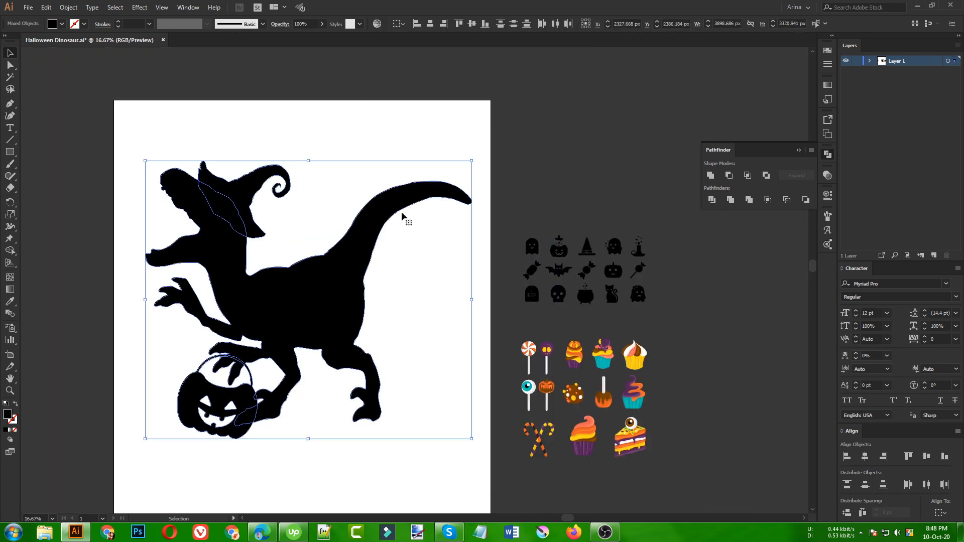
{"action": "left_click", "coordinate": [710, 176]}
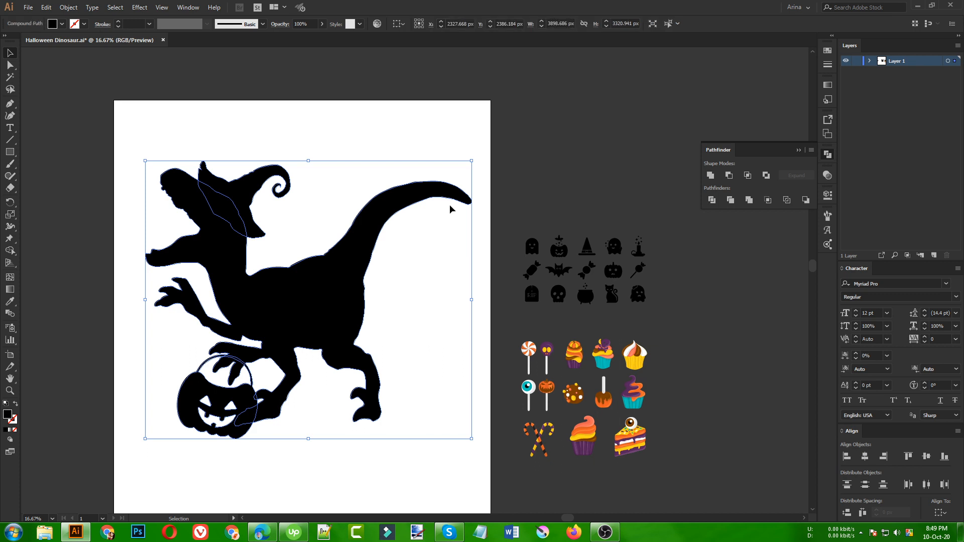
- Enlarge the united silhouette proportionally to about 4415 × 3761 px so it spans nearly the artboard's full width
{"action": "left_click_drag", "start_coordinate": [472, 300], "coordinate": [486, 301]}
{"action": "left_click_drag", "start_coordinate": [139, 303], "coordinate": [118, 302]}
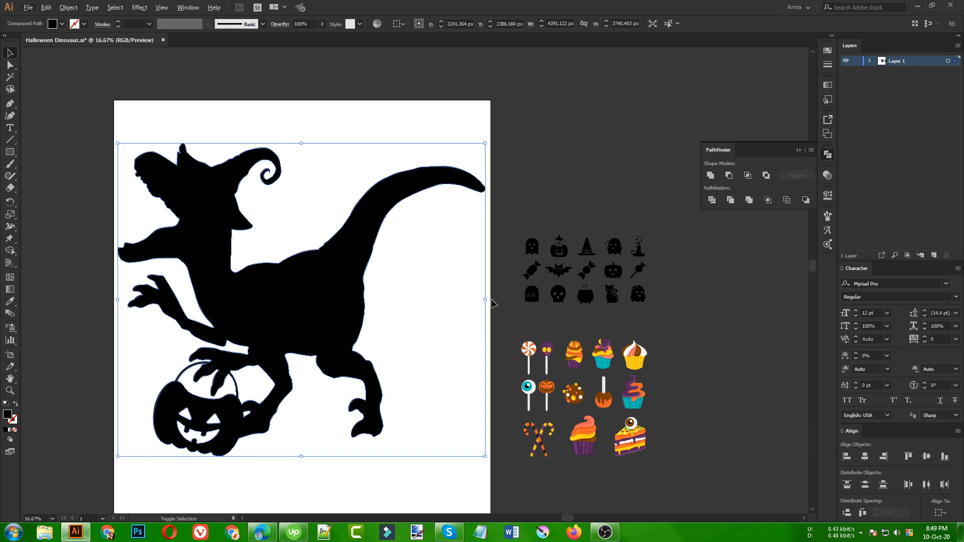
{"action": "mouse_move", "coordinate": [486, 301]}
{"action": "left_mouse_down"}
{"action": "mouse_move", "coordinate": [497, 301]}
{"action": "mouse_move", "coordinate": [488, 301]}
{"action": "left_mouse_up"}
{"action": "key", "text": "ctrl+minus"}
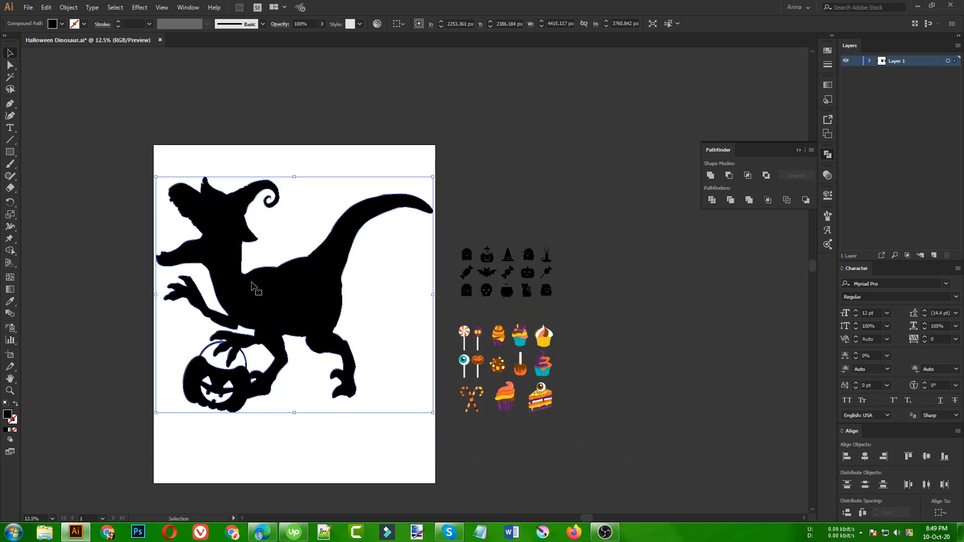
- Nudge the enlarged silhouette straight down toward the artboard's vertical middle and deselect it
{"action": "key", "text": "shift+Down"}
{"action": "key", "text": "shift+Down"}
{"action": "key", "text": "shift+Down"}
{"action": "key", "text": "shift+Down"}
{"action": "key", "text": "shift+Down"}
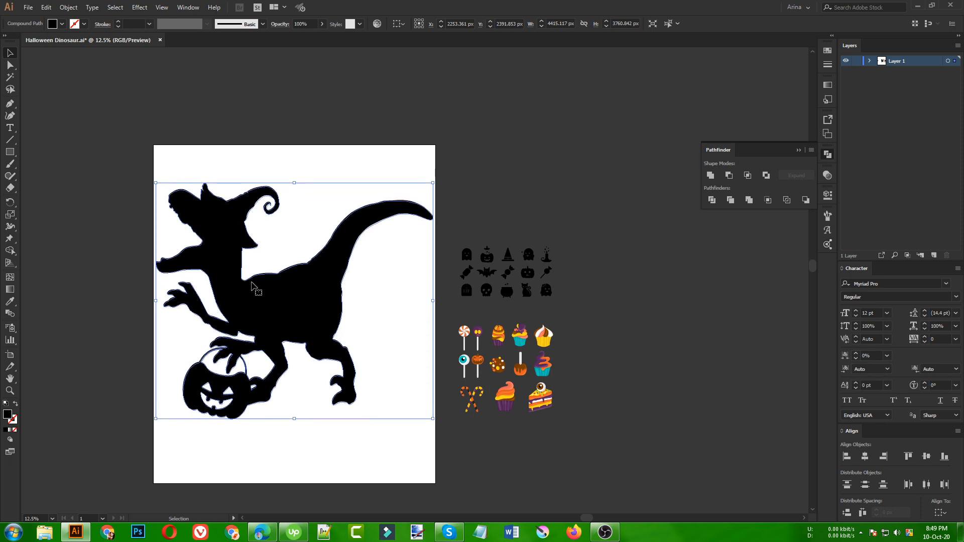
{"action": "left_click", "coordinate": [360, 308]}
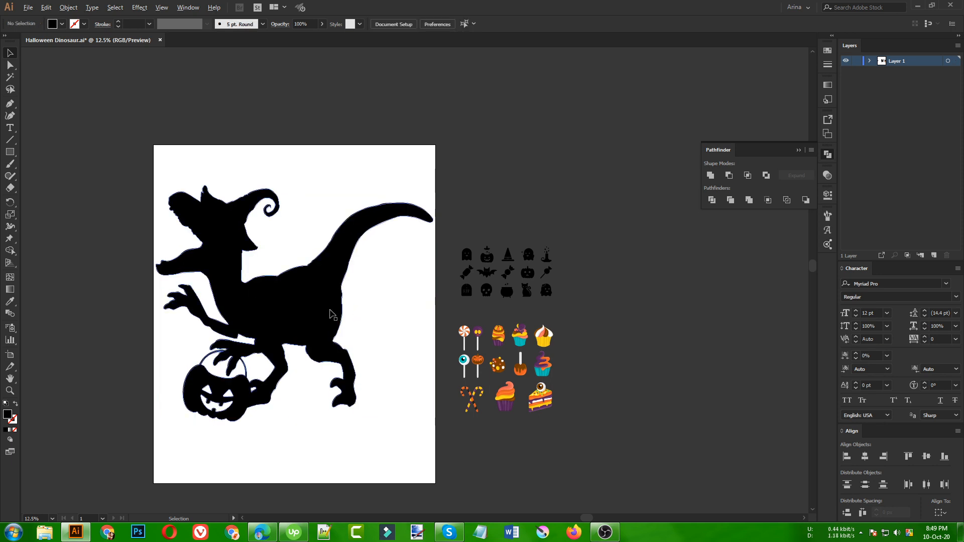
- Scale down the whole set of coloured sweets clipart beside the artboard
{"action": "key", "text": "ctrl+plus"}
{"action": "scroll", "coordinate": [394, 308], "scroll_direction": "down", "scroll_amount": 1}
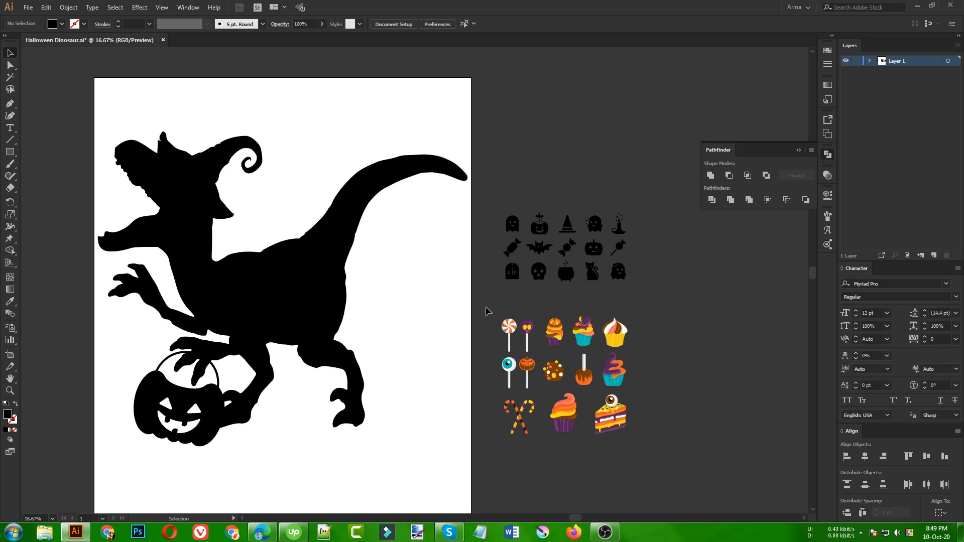
{"action": "left_click_drag", "start_coordinate": [486, 307], "coordinate": [643, 470]}
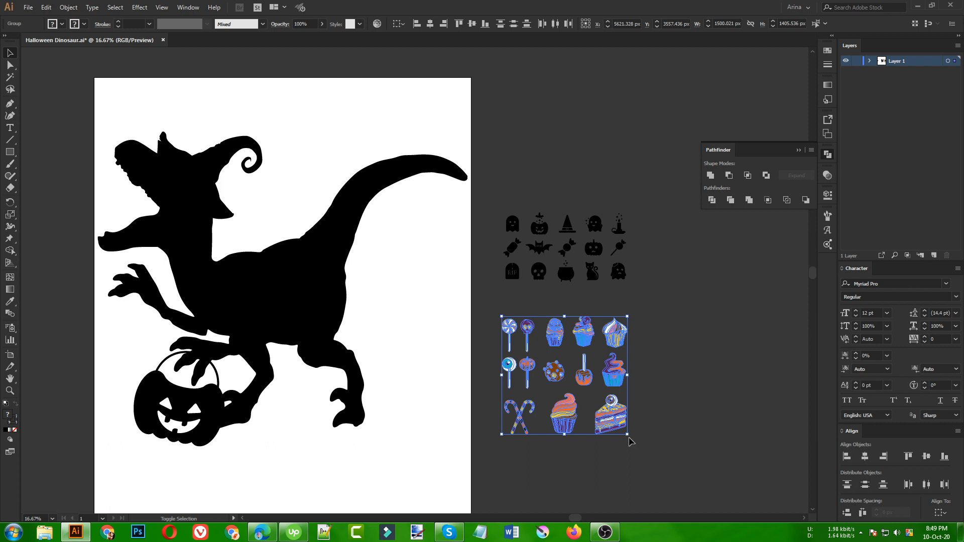
{"action": "left_click_drag", "start_coordinate": [631, 437], "coordinate": [276, 297]}
{"action": "left_click", "coordinate": [541, 379]}
{"action": "left_click", "coordinate": [476, 377]}
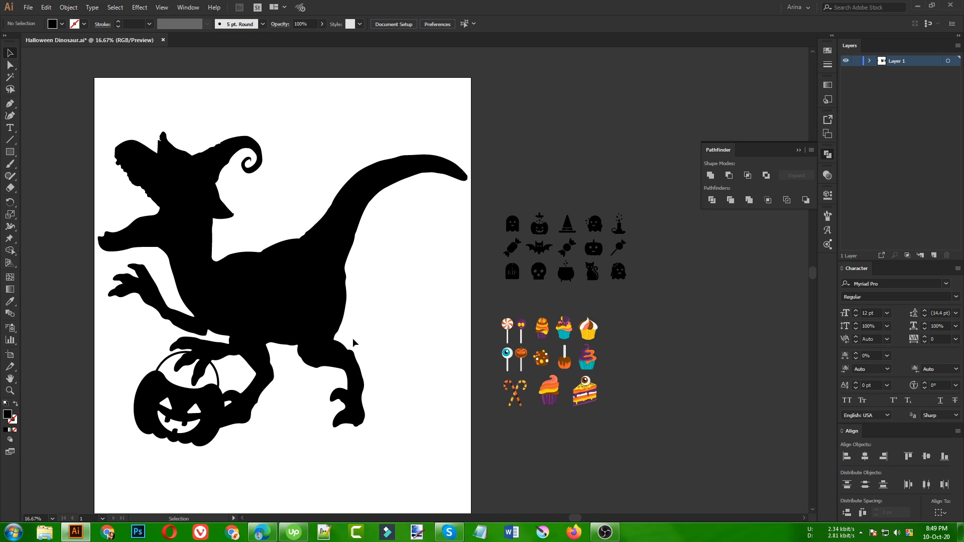
{"action": "left_click", "coordinate": [585, 392]}
{"action": "left_click_drag", "start_coordinate": [663, 449], "coordinate": [485, 185]}
{"action": "key", "text": "Delete"}
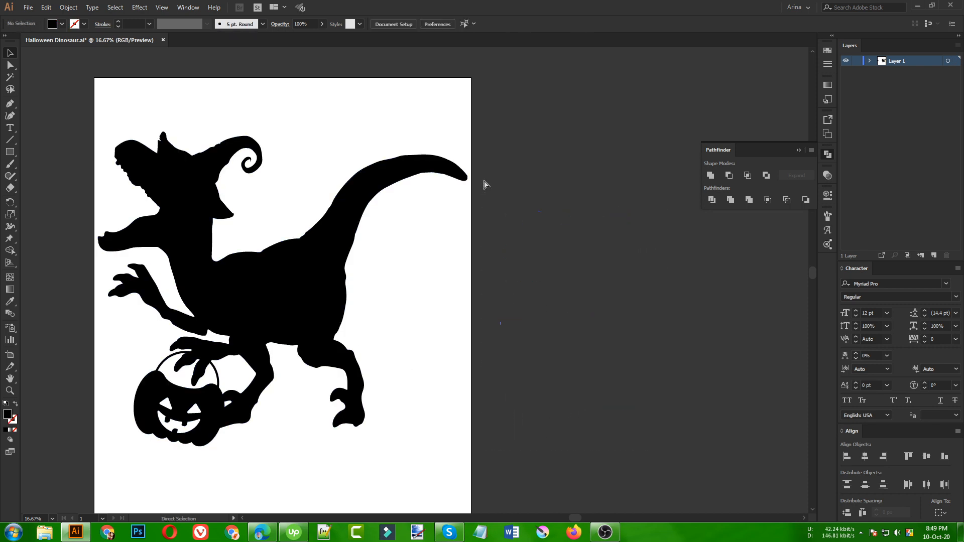
{"action": "key", "text": "ctrl+z"}
{"action": "left_click", "coordinate": [432, 261]}
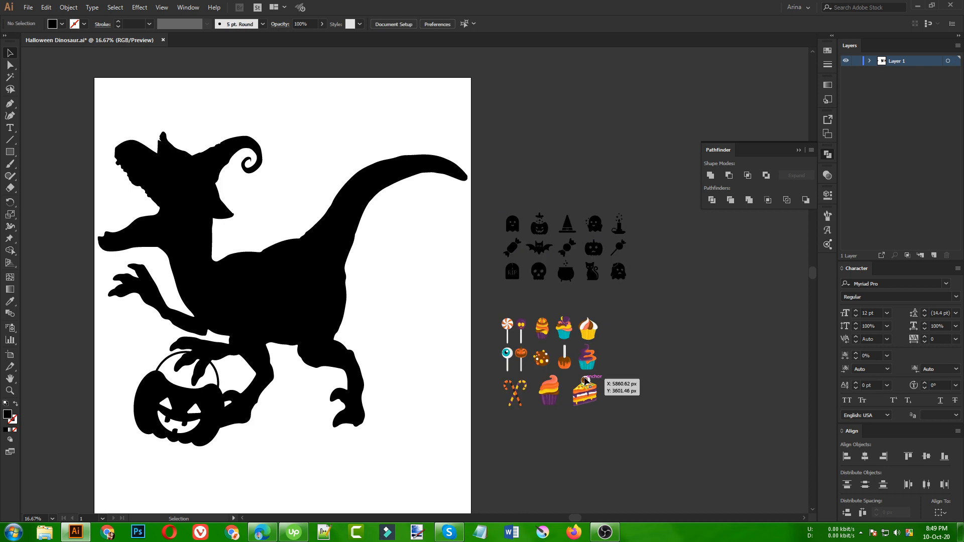
- Place a copy of the eyeball cake slice on the dinosaur's body, and undo the trial cupcake copy beside it
{"action": "left_click_drag", "start_coordinate": [593, 394], "coordinate": [282, 297]}
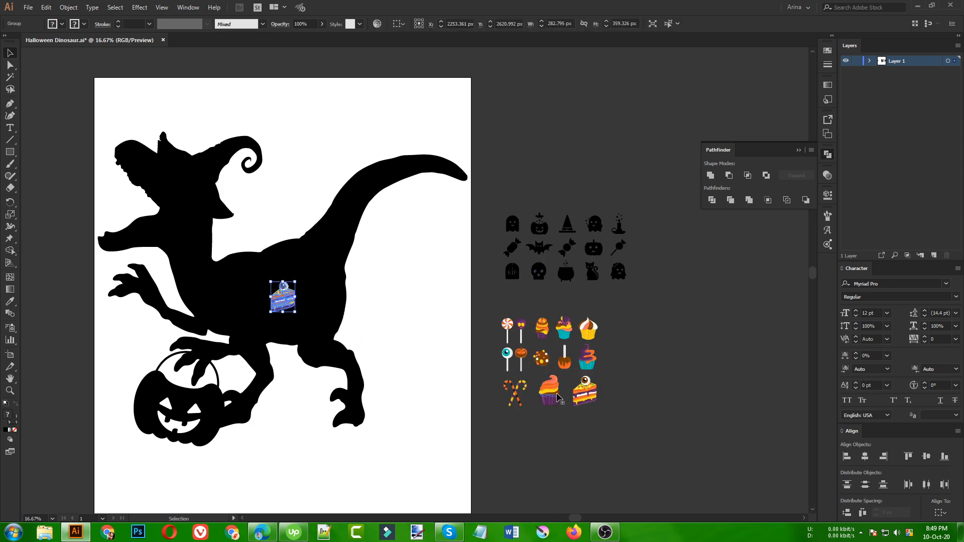
{"action": "left_click_drag", "start_coordinate": [550, 391], "coordinate": [232, 291]}
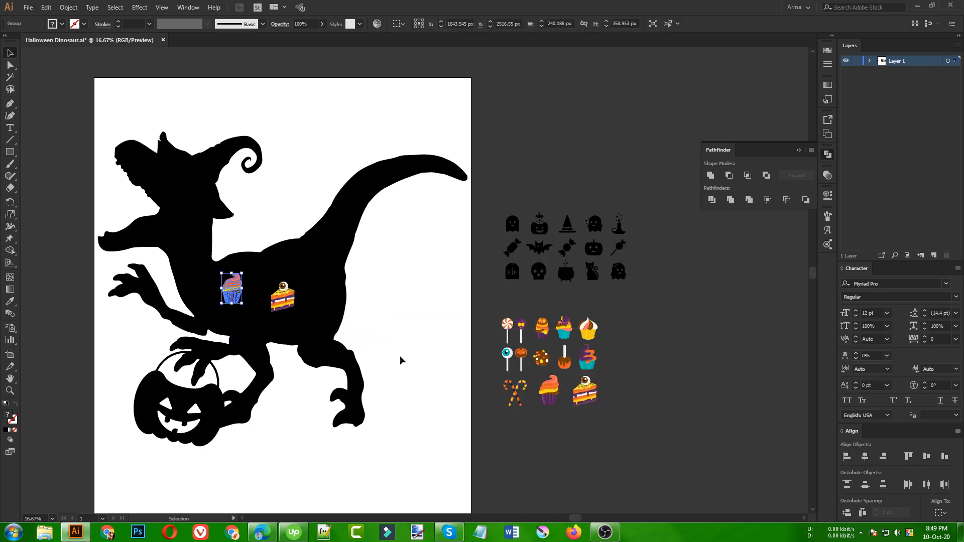
{"action": "left_click", "coordinate": [447, 351]}
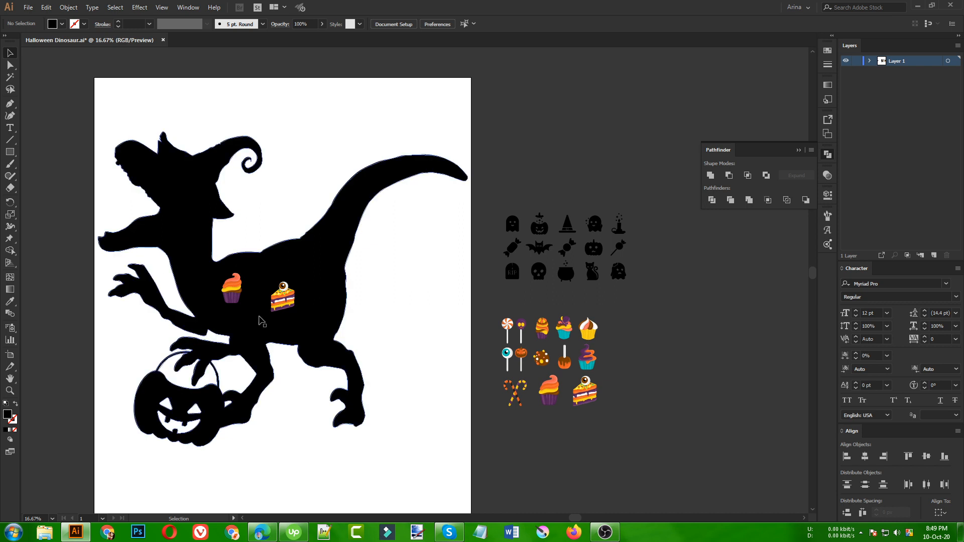
{"action": "key", "text": "ctrl+z"}
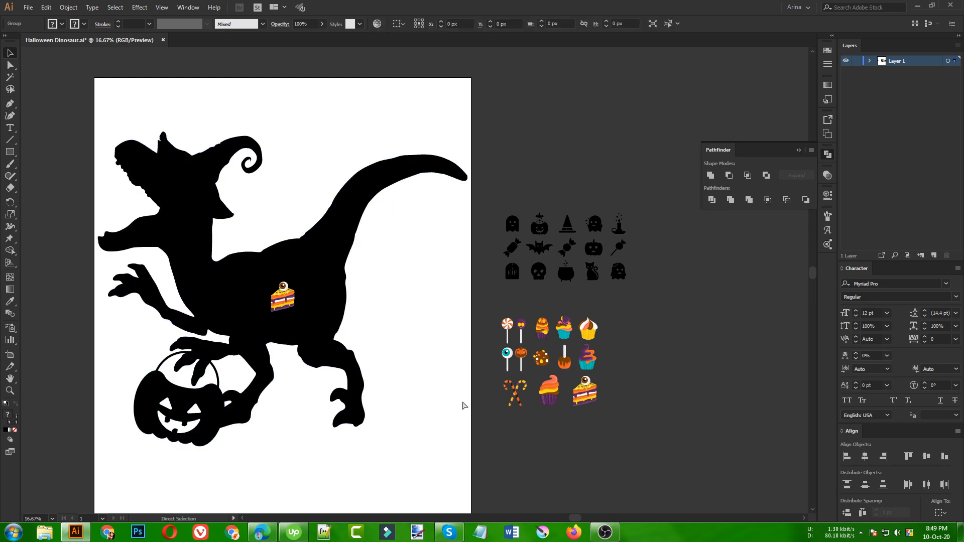
- Undo the placement of the eyeball cake slice on the dinosaur's body and clear the selection
{"action": "key", "text": "ctrl+z"}
{"action": "left_click", "coordinate": [615, 452]}
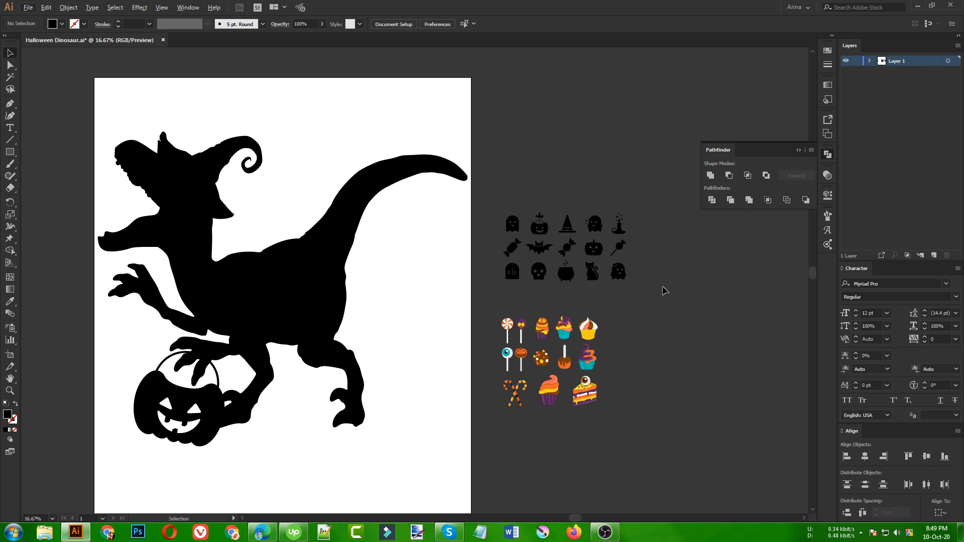
- Draw a black square about 330 px wide beside the sweets clipart and duplicate it downwards into an evenly spaced column of three
{"action": "scroll", "coordinate": [672, 351], "scroll_direction": "up", "scroll_amount": 2}
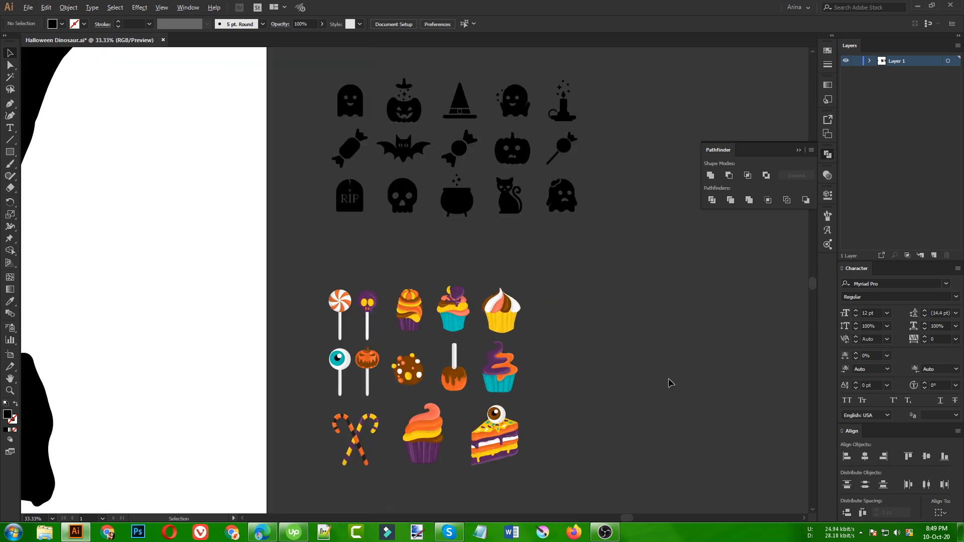
{"action": "scroll", "coordinate": [672, 384], "scroll_direction": "up", "scroll_amount": 1}
{"action": "scroll", "coordinate": [255, 304], "scroll_direction": "down", "scroll_amount": 1}
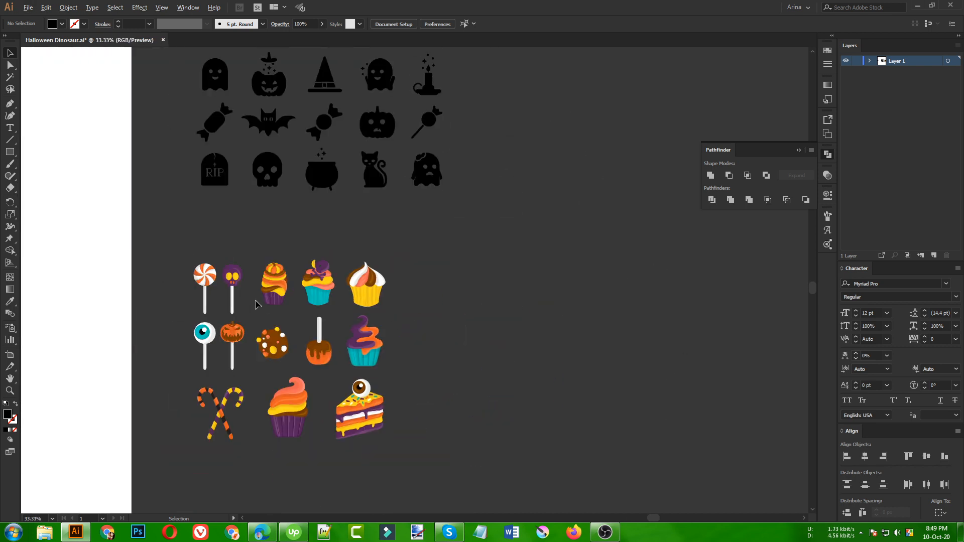
{"action": "left_click", "coordinate": [10, 151]}
{"action": "left_click_drag", "start_coordinate": [460, 260], "coordinate": [495, 369]}
{"action": "key", "text": "v"}
{"action": "key", "text": "ctrl+d"}
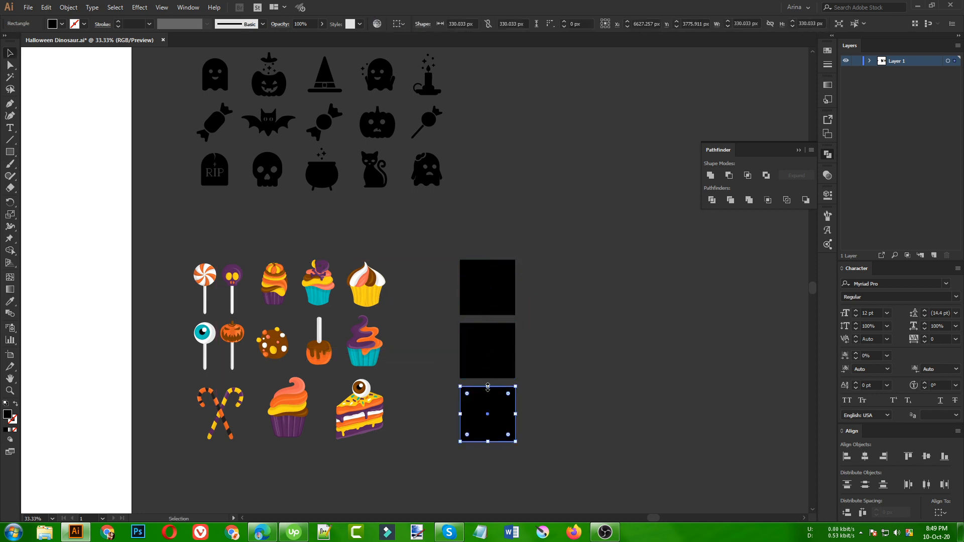
- Try to sample colours from the cupcake, pumpkin lollipop and caramel apple into the lowest square with the Eyedropper
{"action": "key", "text": "i"}
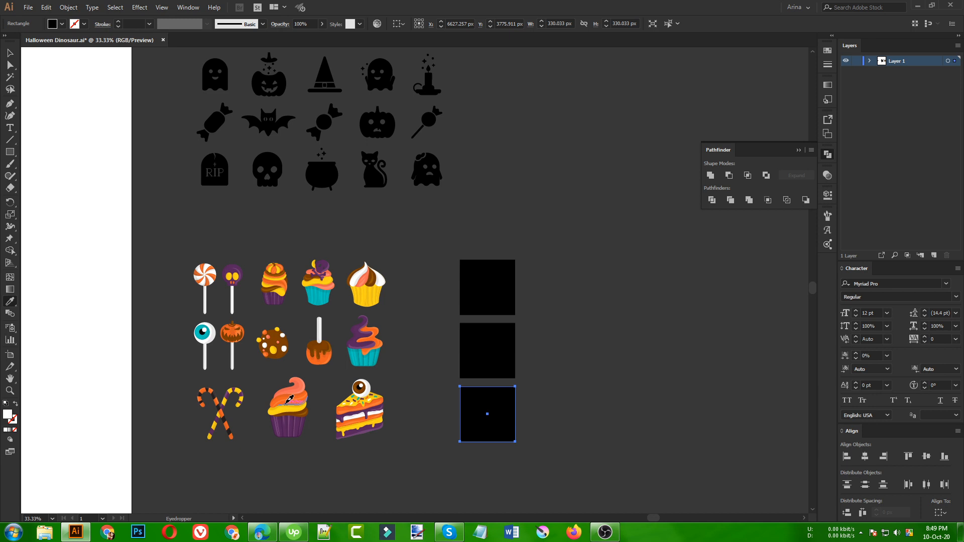
{"action": "left_click", "coordinate": [289, 400]}
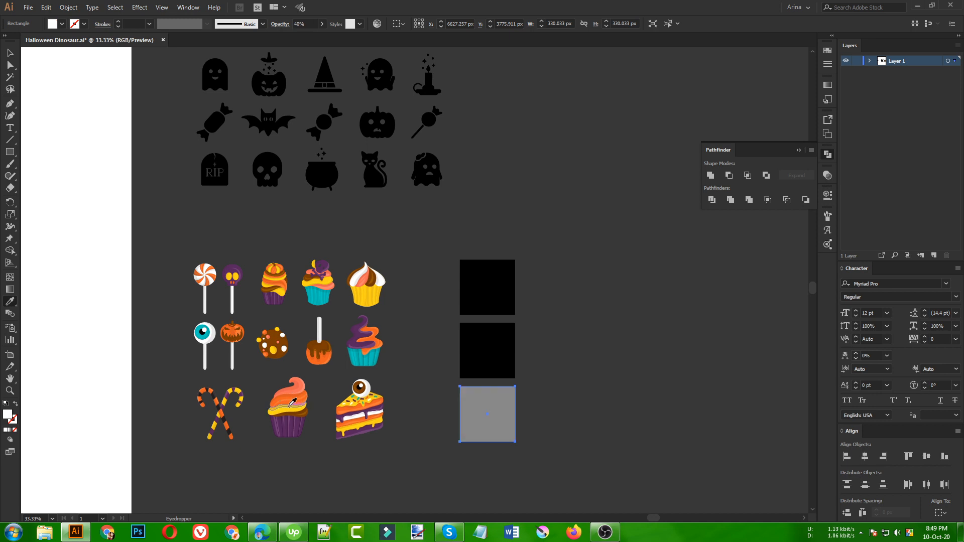
{"action": "left_click", "coordinate": [235, 330]}
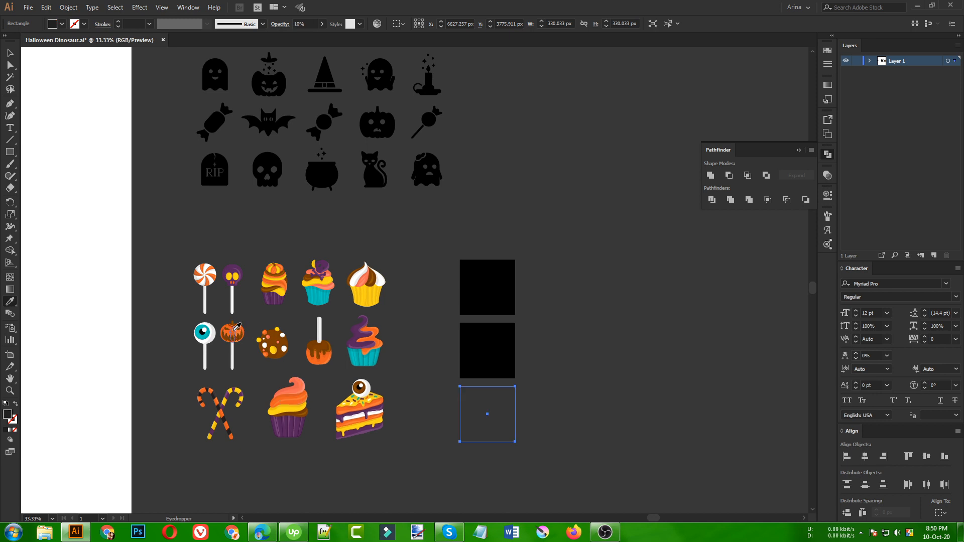
{"action": "key", "text": "ctrl+z"}
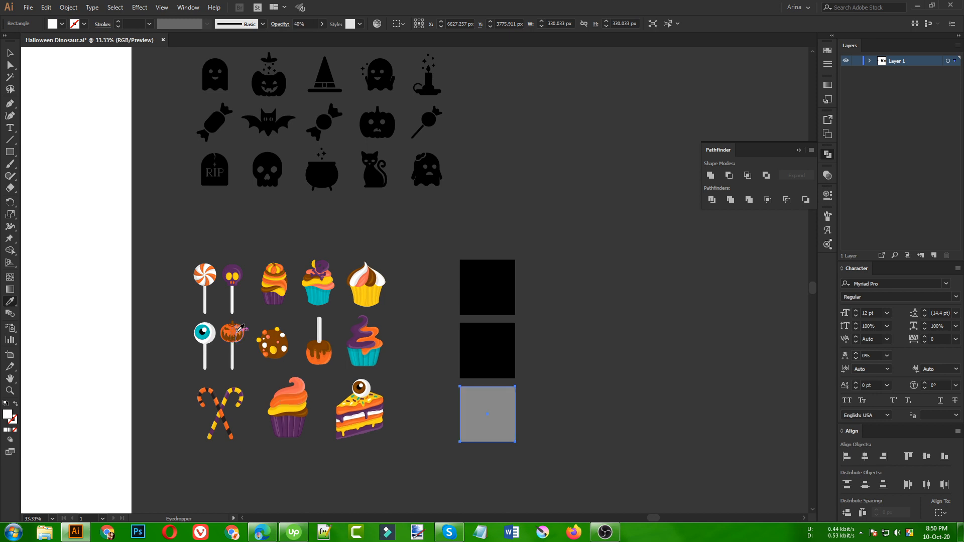
{"action": "left_click", "coordinate": [328, 355]}
{"action": "key", "text": "ctrl+z"}
{"action": "left_click", "coordinate": [327, 355]}
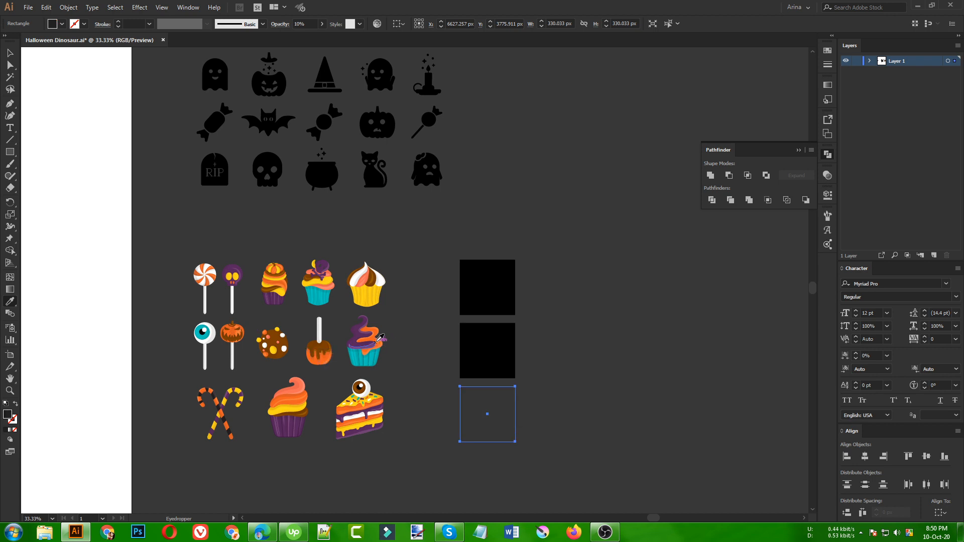
{"action": "key", "text": "ctrl+z"}
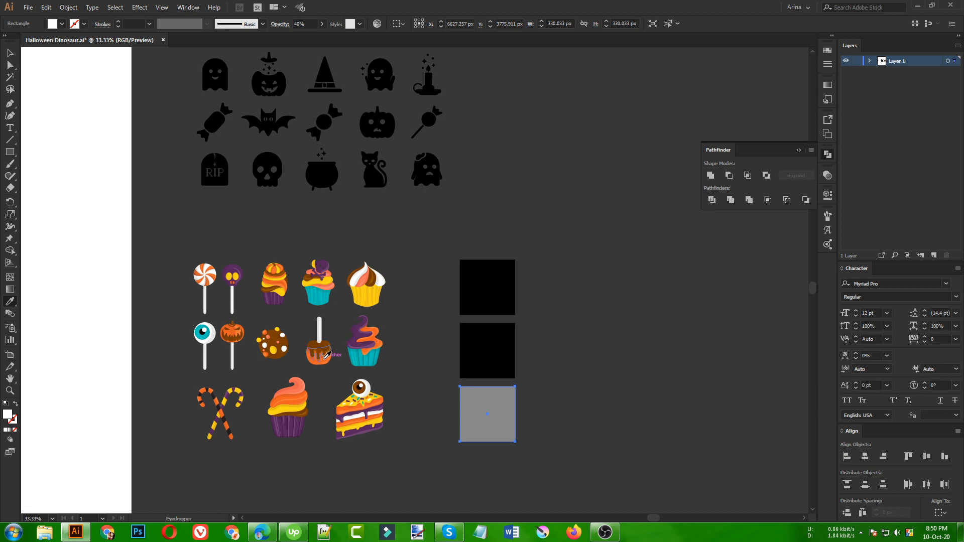
{"action": "left_click", "coordinate": [327, 355]}
{"action": "key", "text": "ctrl+z"}
{"action": "key", "text": "v"}
{"action": "scroll", "coordinate": [404, 406], "scroll_direction": "up", "scroll_amount": 2}
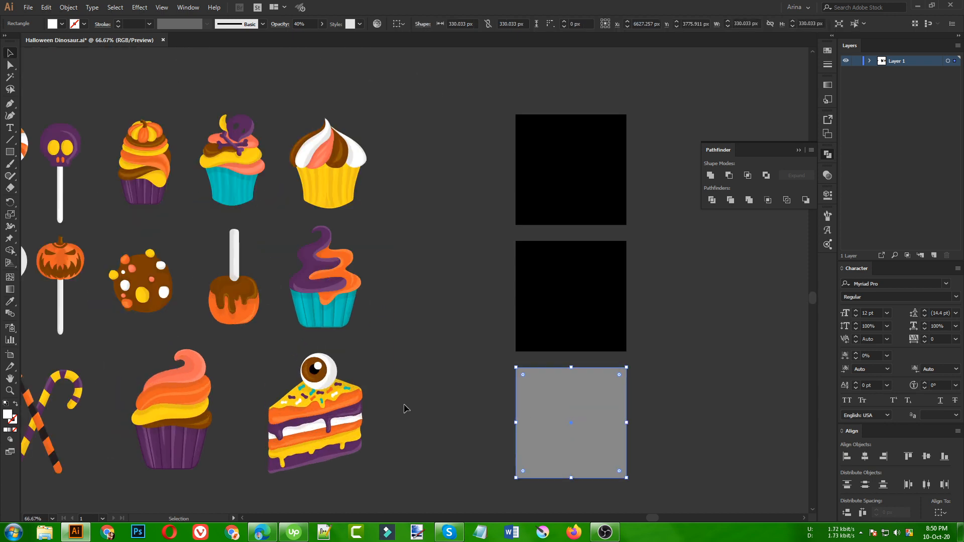
{"action": "left_click", "coordinate": [337, 398]}
{"action": "scroll", "coordinate": [418, 362], "scroll_direction": "down", "scroll_amount": 1}
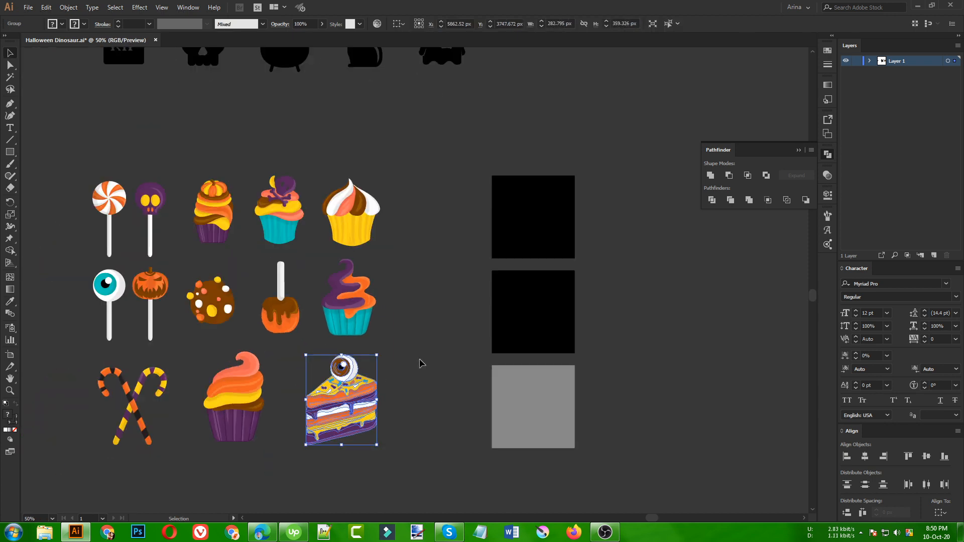
{"action": "left_click", "coordinate": [420, 362]}
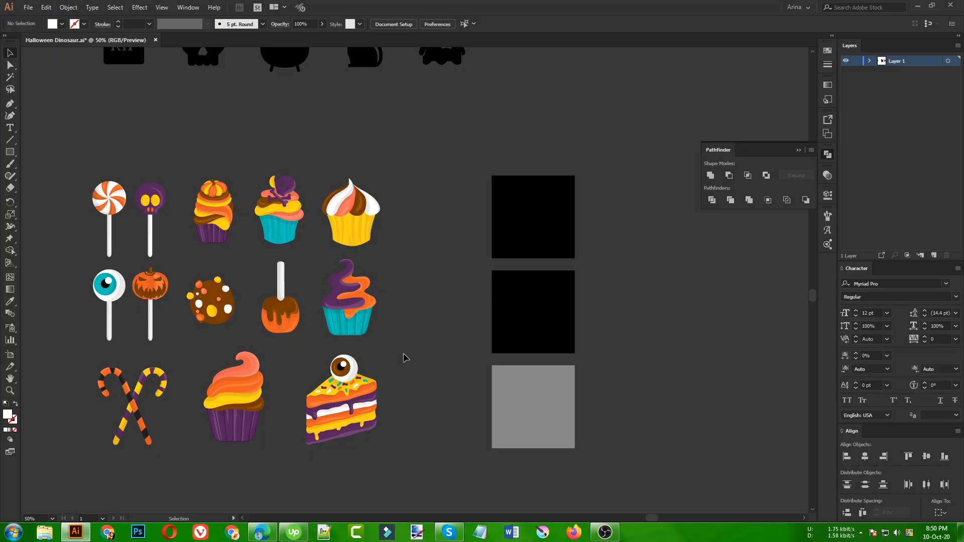
- Capture a screenshot of the sweets clipart, paste it into the document and place it beyond the column of squares
{"action": "key", "text": "Print"}
{"action": "left_click_drag", "start_coordinate": [50, 144], "coordinate": [446, 477]}
{"action": "left_click", "coordinate": [426, 484]}
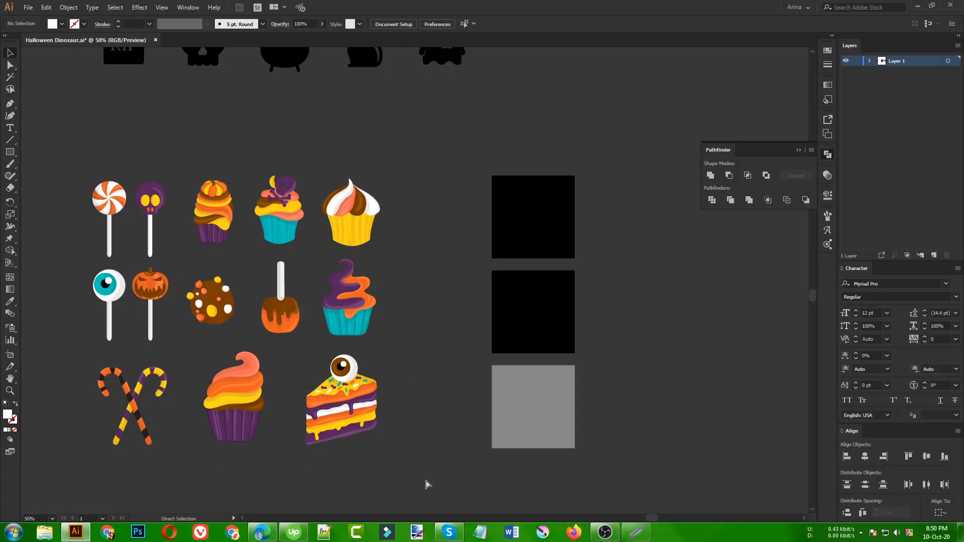
{"action": "key", "text": "ctrl+v"}
{"action": "scroll", "coordinate": [295, 369], "scroll_direction": "down", "scroll_amount": 1}
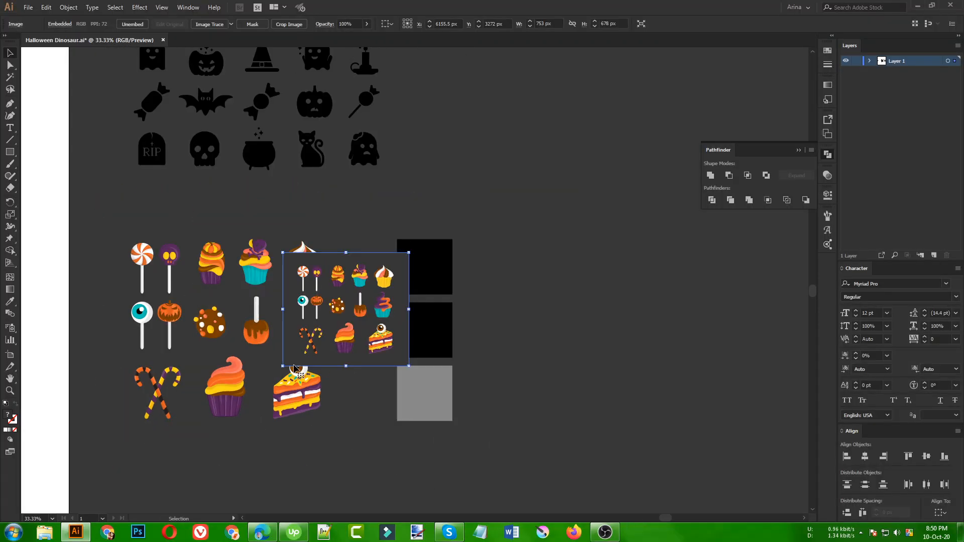
{"action": "left_click_drag", "start_coordinate": [346, 326], "coordinate": [564, 355]}
- Fill the squares with colours sampled from the pasted screenshot: orange for the lowest, yellow for the middle and turquoise for the top one
{"action": "scroll", "coordinate": [564, 355], "scroll_direction": "up", "scroll_amount": 1}
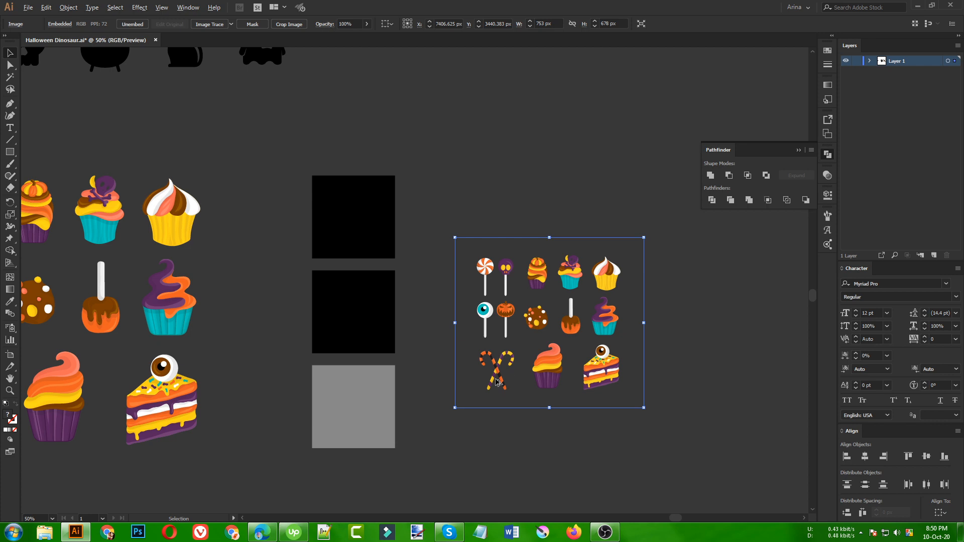
{"action": "scroll", "coordinate": [563, 396], "scroll_direction": "up", "scroll_amount": 1}
{"action": "left_click", "coordinate": [270, 417]}
{"action": "key", "text": "i"}
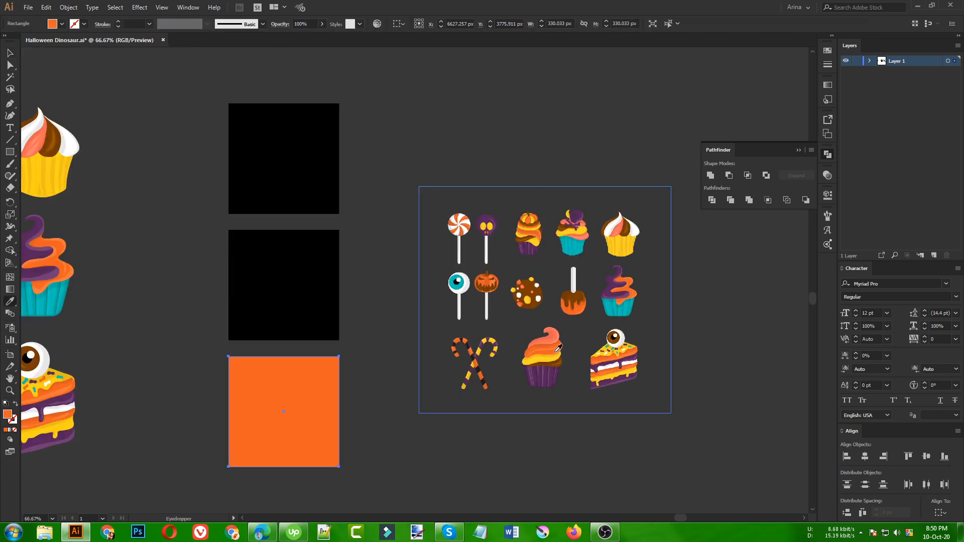
{"action": "left_click", "coordinate": [302, 319], "text": "ctrl"}
{"action": "left_click", "coordinate": [456, 353]}
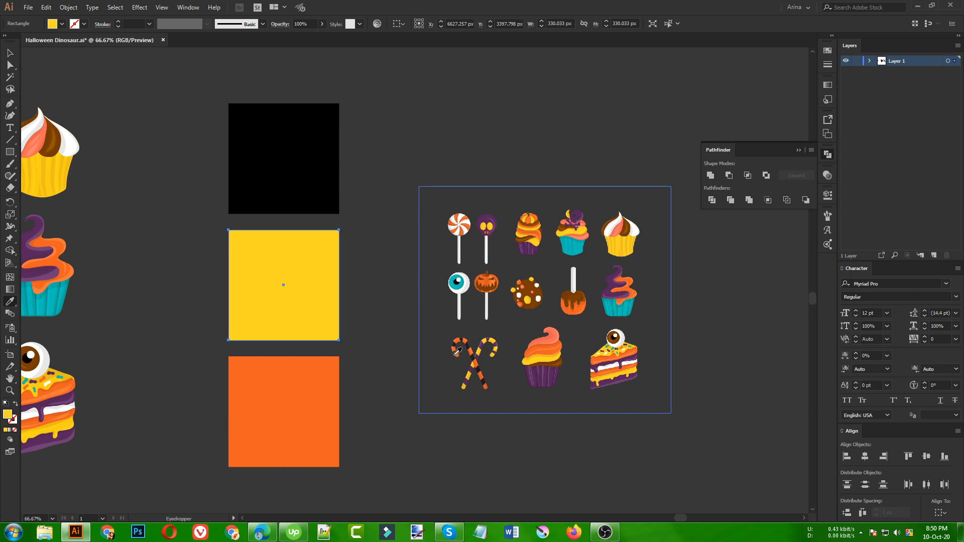
{"action": "left_click", "coordinate": [291, 210], "text": "ctrl"}
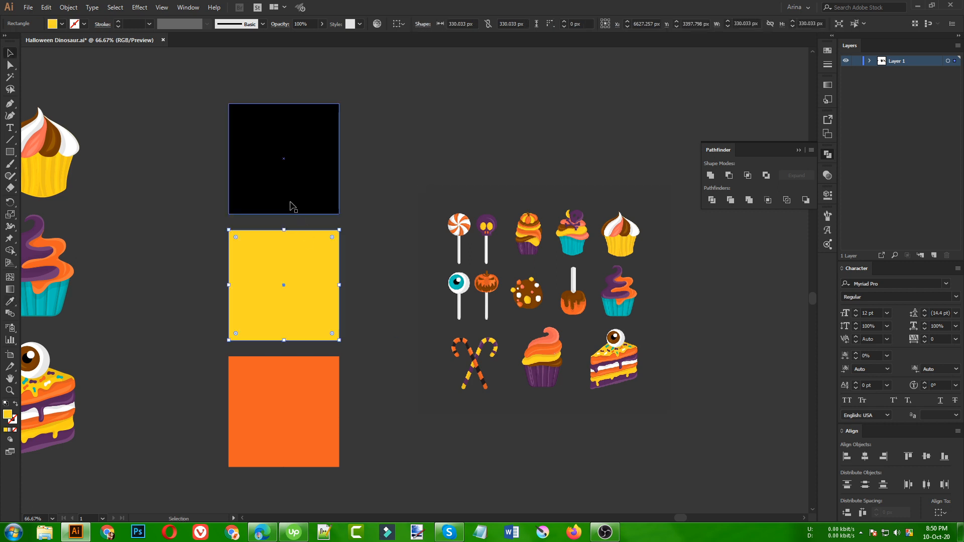
{"action": "left_click", "coordinate": [571, 245]}
{"action": "key", "text": "v"}
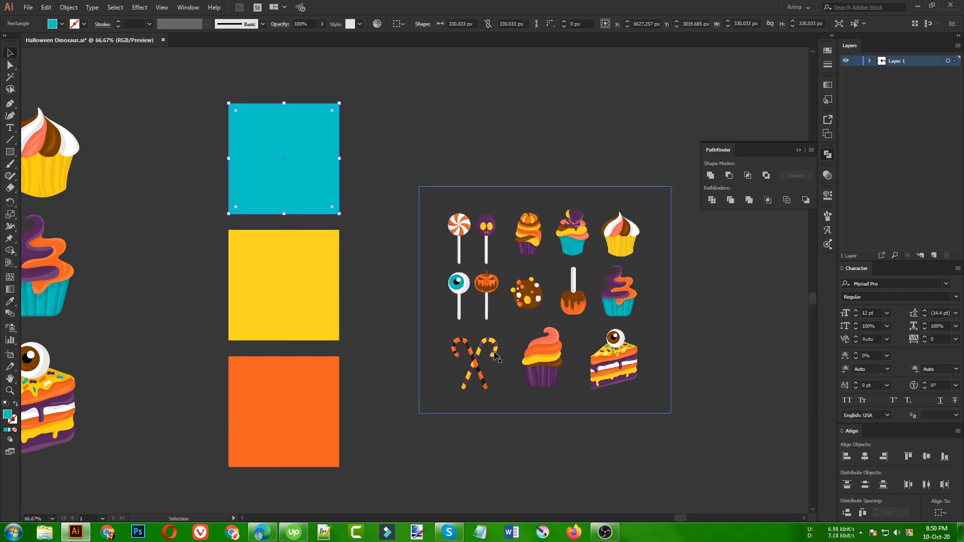
- Delete the pasted screenshot of the sweets clipart
{"action": "left_click", "coordinate": [394, 327]}
{"action": "left_click_drag", "start_coordinate": [409, 162], "coordinate": [696, 439]}
{"action": "key", "text": "Delete"}
- Move the three coloured squares together up and slightly farther from the clipart
{"action": "scroll", "coordinate": [593, 416], "scroll_direction": "down", "scroll_amount": 2}
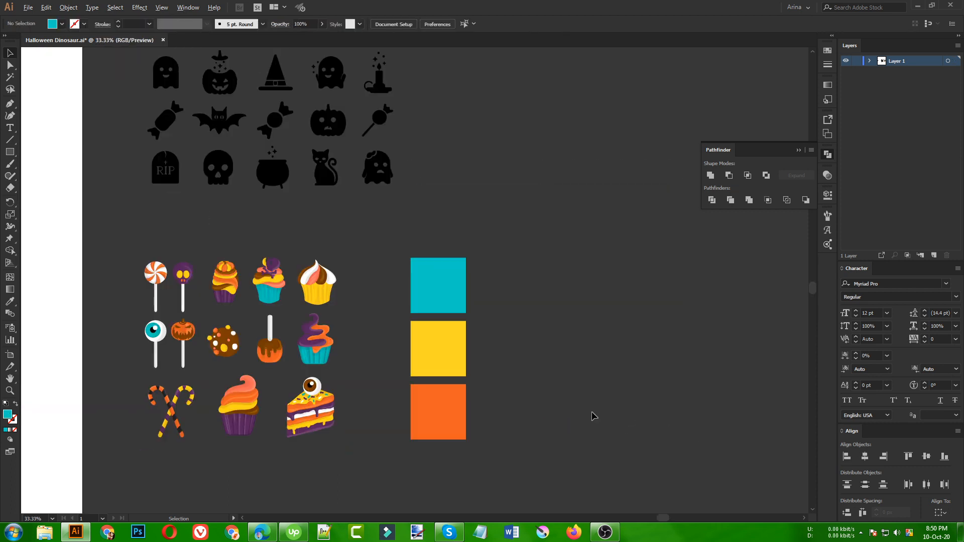
{"action": "scroll", "coordinate": [593, 415], "scroll_direction": "down", "scroll_amount": 1}
{"action": "left_click_drag", "start_coordinate": [252, 132], "coordinate": [511, 449]}
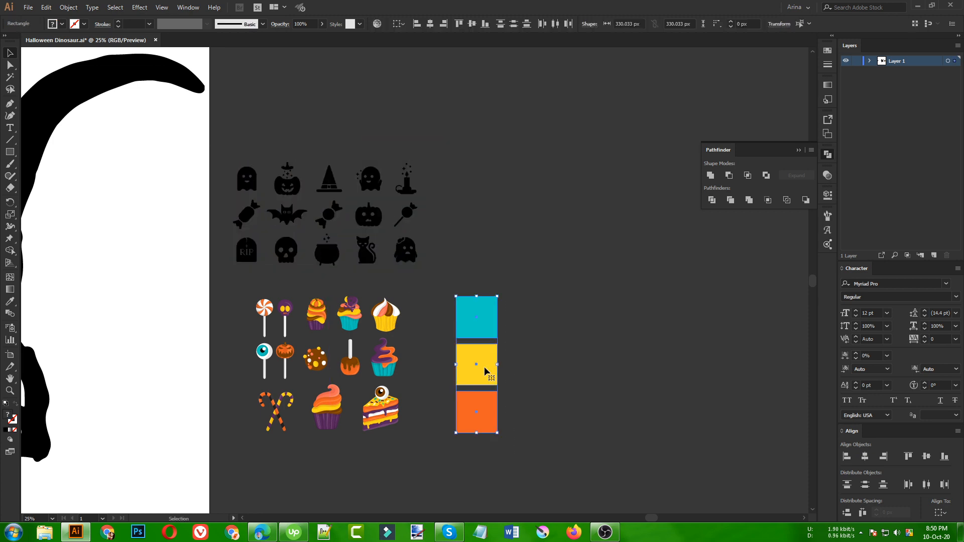
{"action": "left_click_drag", "start_coordinate": [484, 370], "coordinate": [507, 316]}
{"action": "scroll", "coordinate": [488, 187], "scroll_direction": "up", "scroll_amount": 1}
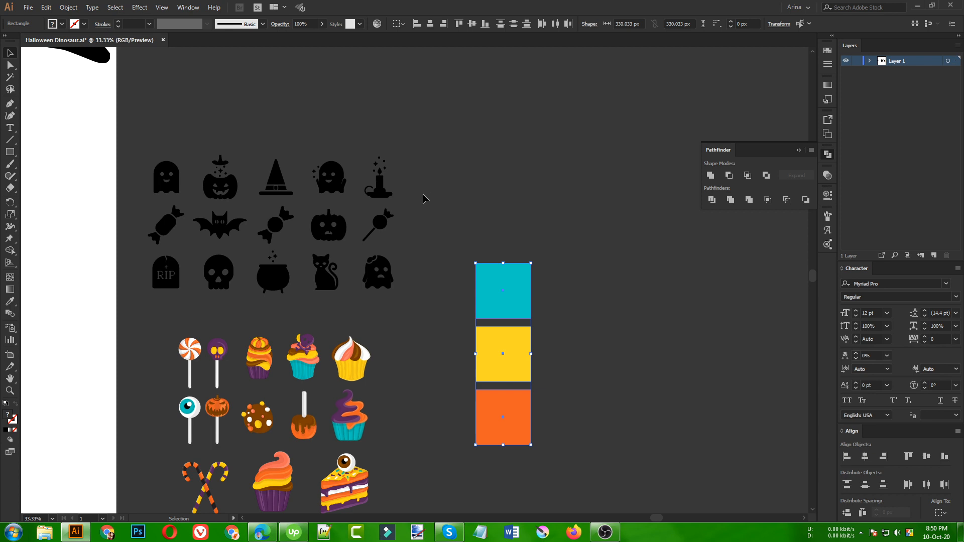
{"action": "left_click", "coordinate": [422, 198]}
{"action": "left_click", "coordinate": [270, 183]}
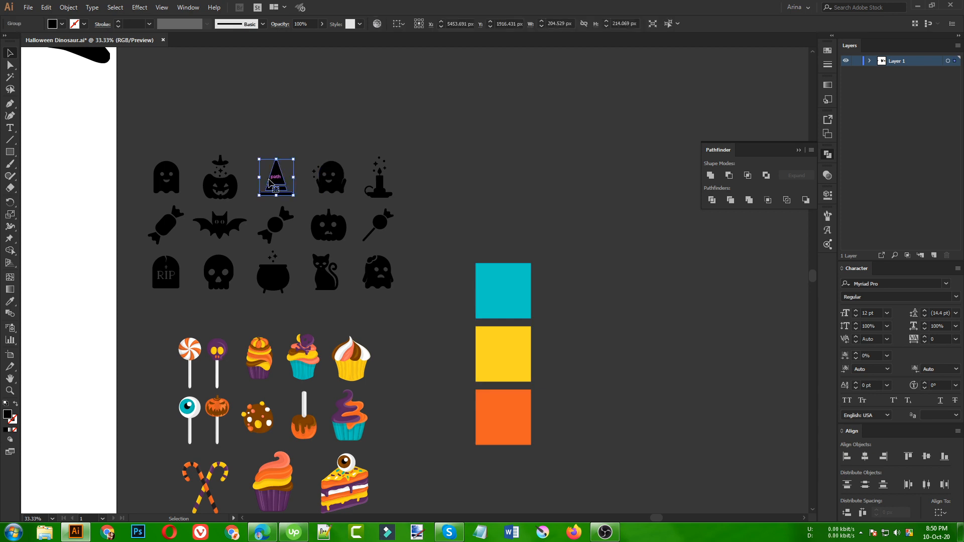
- Duplicate the orange square to its right and try to sample purple from the cupcakes into the copy
{"action": "left_click_drag", "start_coordinate": [495, 422], "coordinate": [565, 425]}
{"action": "key", "text": "i"}
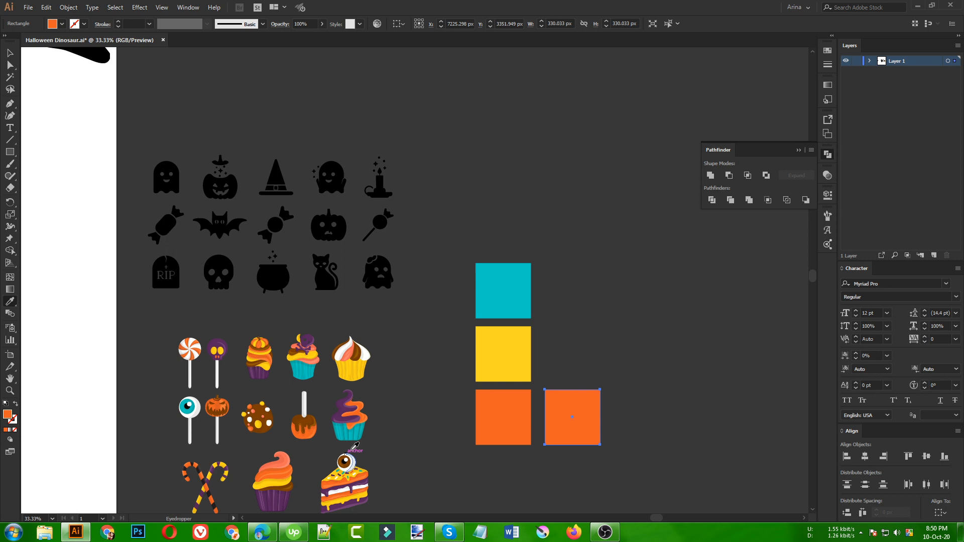
{"action": "left_click", "coordinate": [286, 497]}
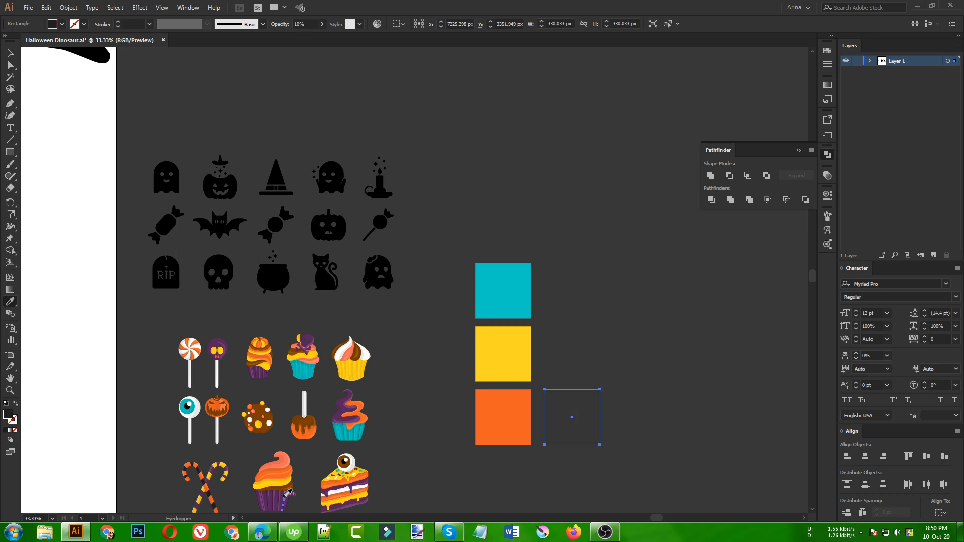
{"action": "left_click", "coordinate": [341, 412]}
{"action": "scroll", "coordinate": [346, 404], "scroll_direction": "up", "scroll_amount": 4}
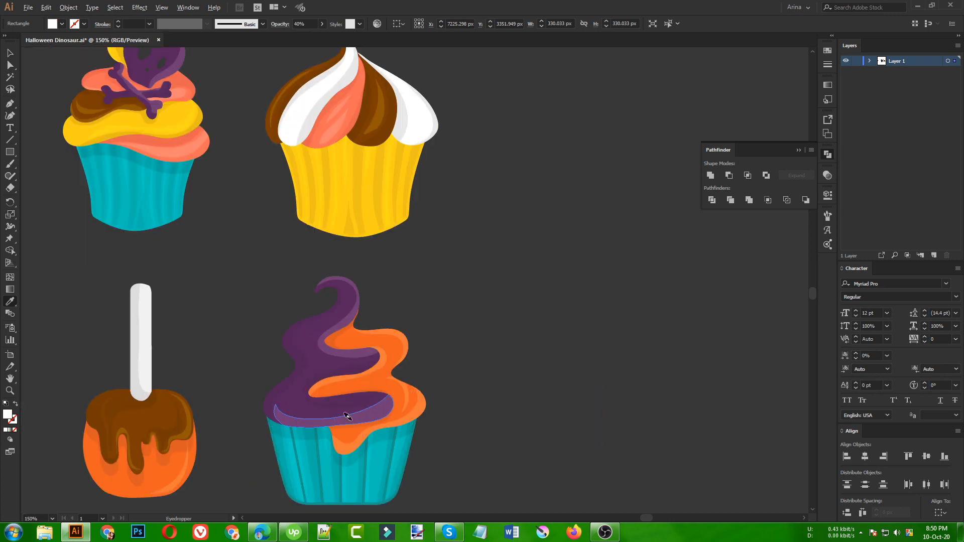
{"action": "key", "text": "ctrl+z"}
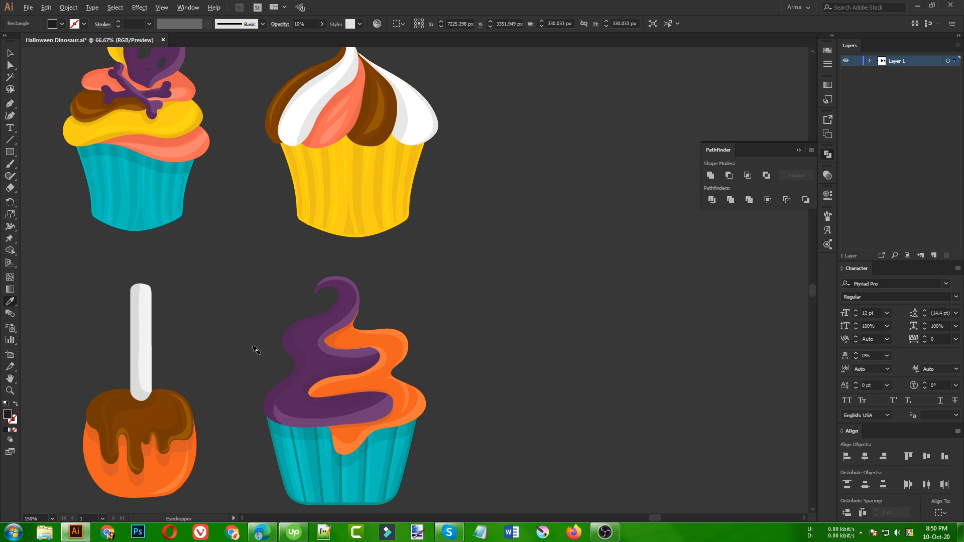
- Fill the copied square with a purple swatch and set its opacity to 100%
{"action": "scroll", "coordinate": [256, 351], "scroll_direction": "down", "scroll_amount": 3}
{"action": "left_click", "coordinate": [63, 23]}
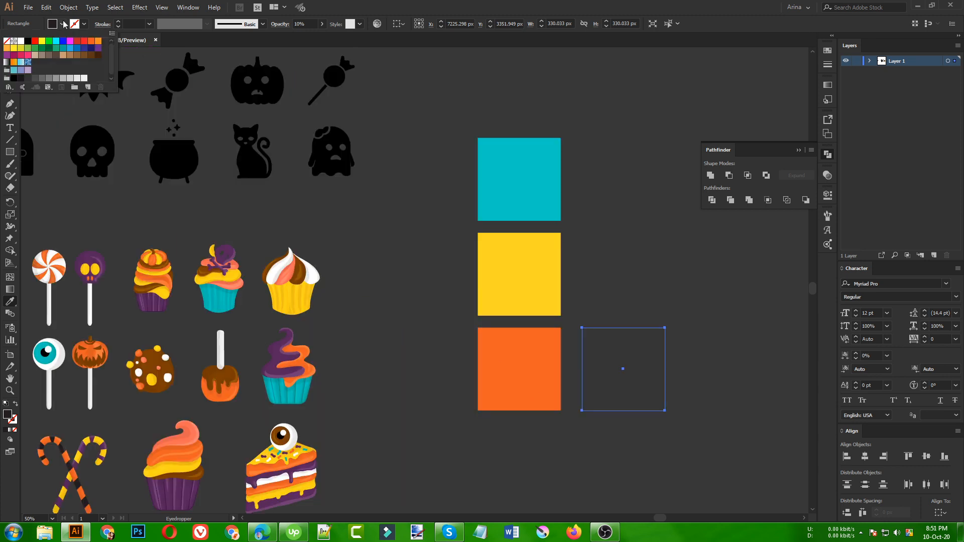
{"action": "left_click", "coordinate": [97, 48]}
{"action": "key", "text": "Escape"}
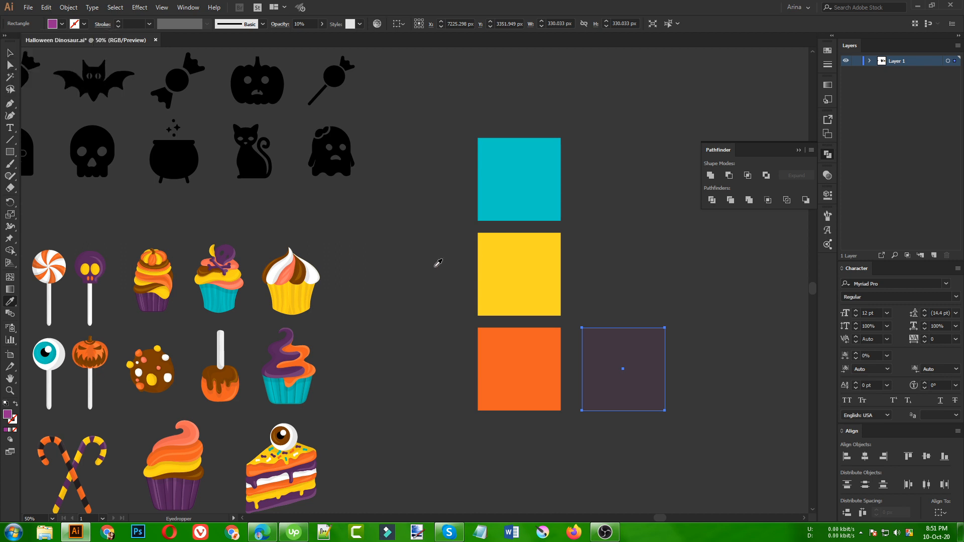
{"action": "key", "text": "v"}
{"action": "scroll", "coordinate": [318, 422], "scroll_direction": "down", "scroll_amount": 2}
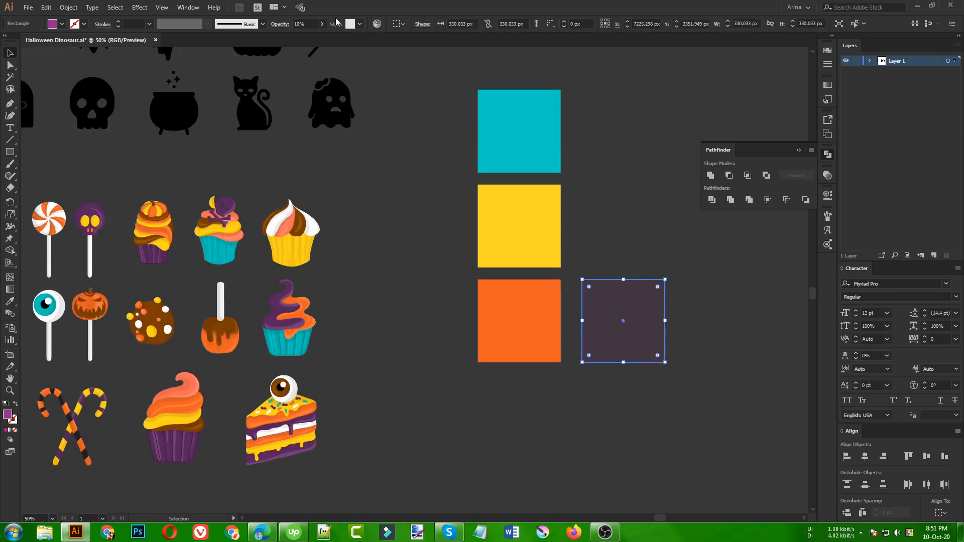
{"action": "left_click", "coordinate": [308, 22]}
{"action": "scroll", "coordinate": [314, 20], "scroll_direction": "up", "scroll_amount": 9}
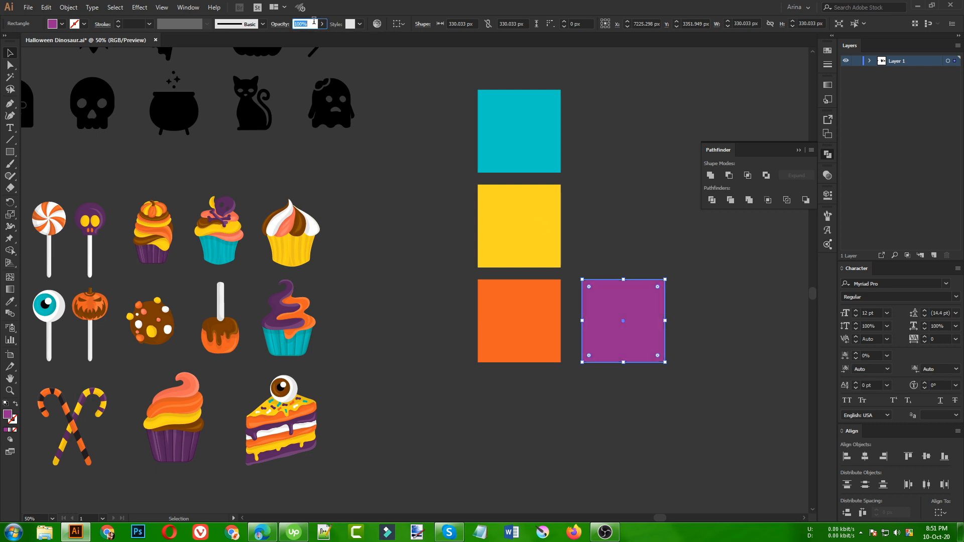
{"action": "left_click", "coordinate": [409, 261]}
- Fill the three ghost icons and the skull icon with the lightest grey, almost white swatch
{"action": "scroll", "coordinate": [638, 370], "scroll_direction": "down", "scroll_amount": 1}
{"action": "scroll", "coordinate": [590, 381], "scroll_direction": "up", "scroll_amount": 2}
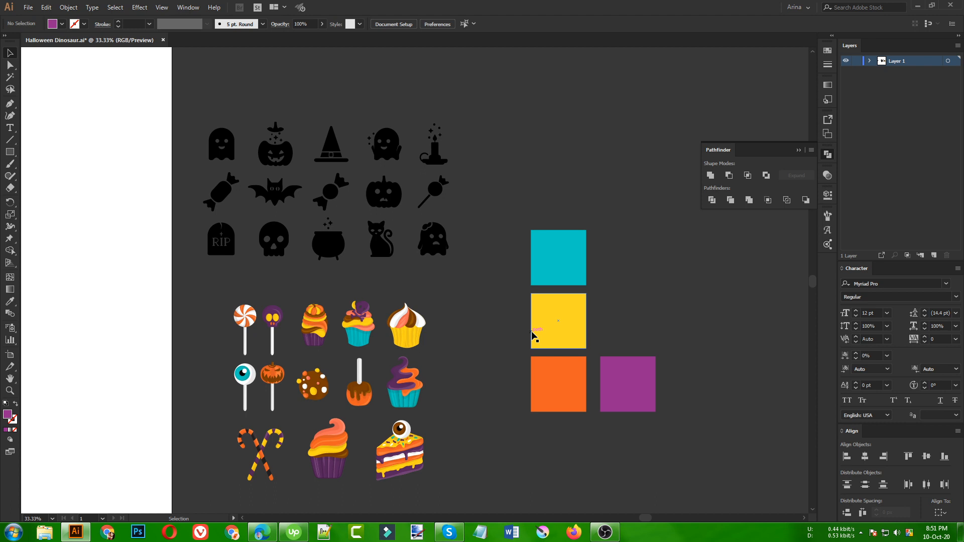
{"action": "left_click", "coordinate": [443, 256]}
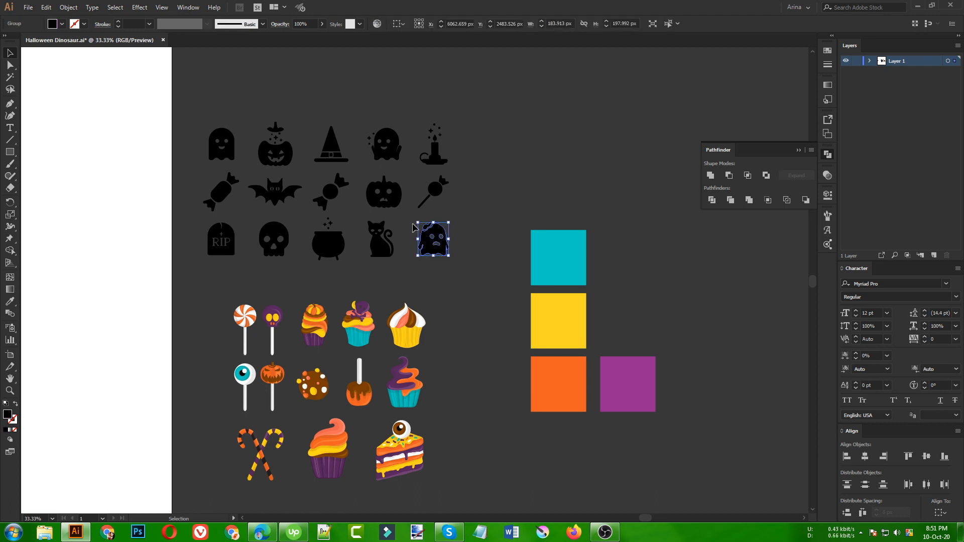
{"action": "left_click", "coordinate": [387, 146], "text": "shift"}
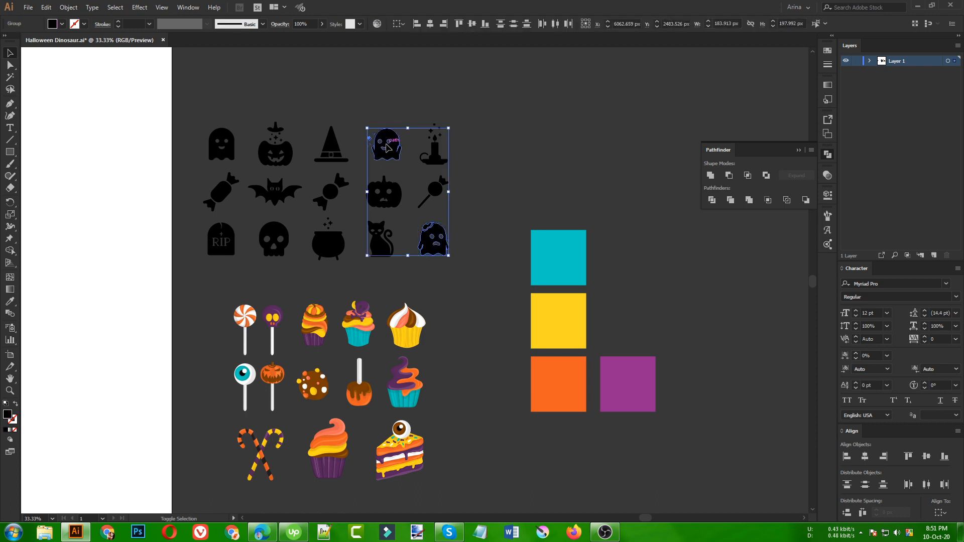
{"action": "left_click", "coordinate": [282, 236], "text": "shift"}
{"action": "left_click", "coordinate": [228, 148], "text": "shift"}
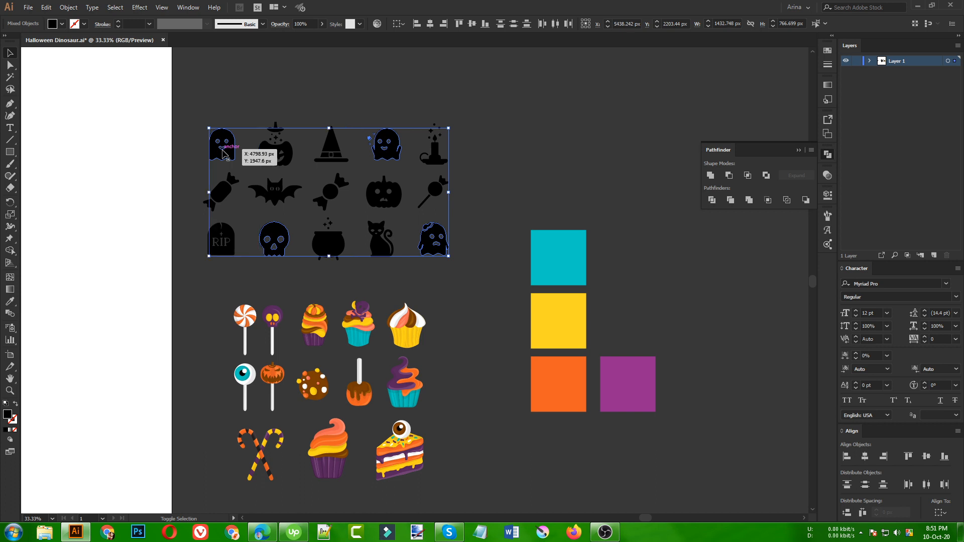
{"action": "left_click", "coordinate": [341, 249], "text": "shift"}
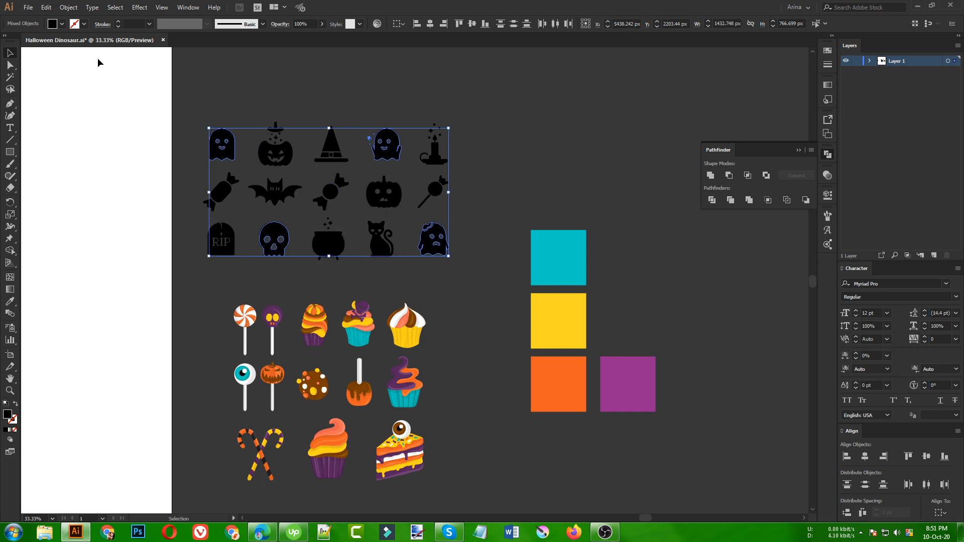
{"action": "left_click", "coordinate": [62, 25]}
{"action": "left_click", "coordinate": [69, 77]}
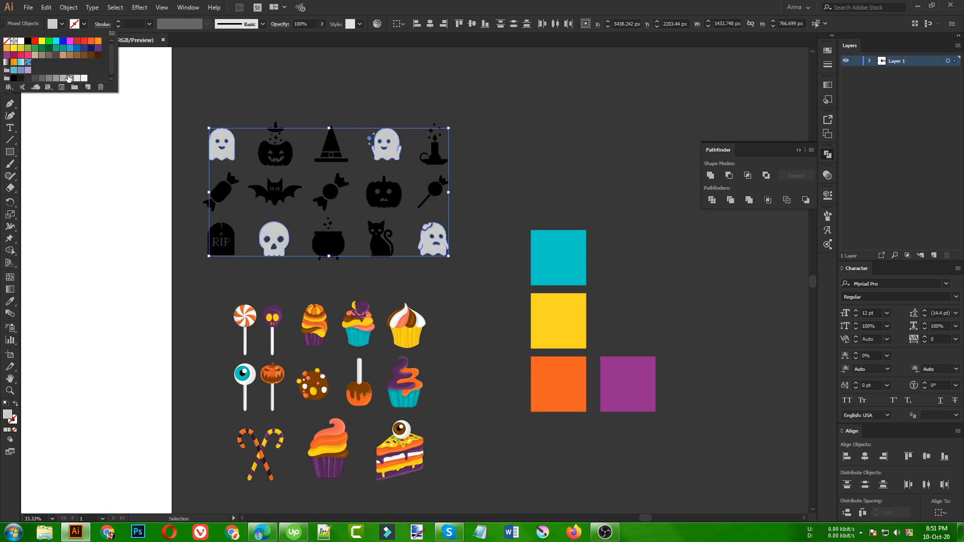
{"action": "left_click", "coordinate": [78, 78]}
{"action": "left_click", "coordinate": [84, 78]}
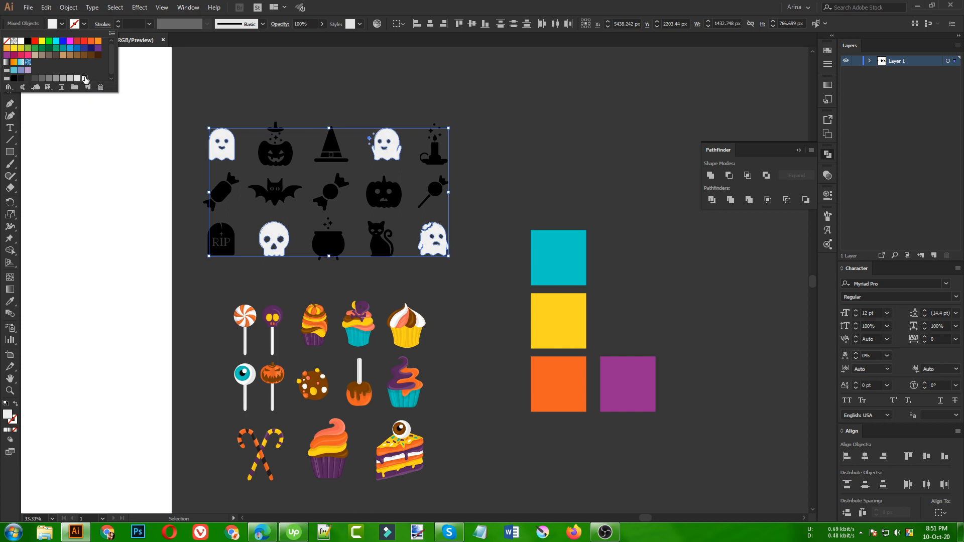
{"action": "left_click", "coordinate": [180, 183]}
{"action": "left_click", "coordinate": [221, 240]}
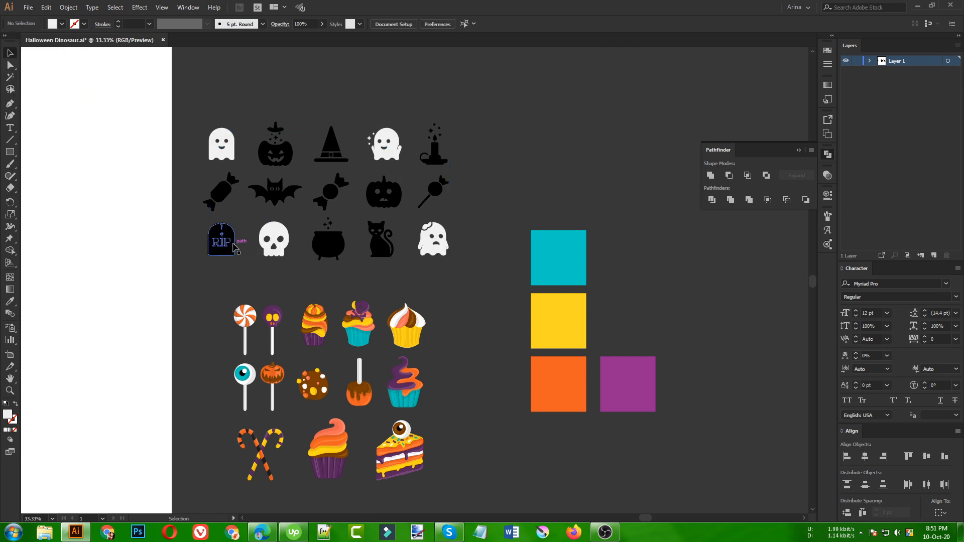
{"action": "left_click", "coordinate": [283, 170], "text": "shift"}
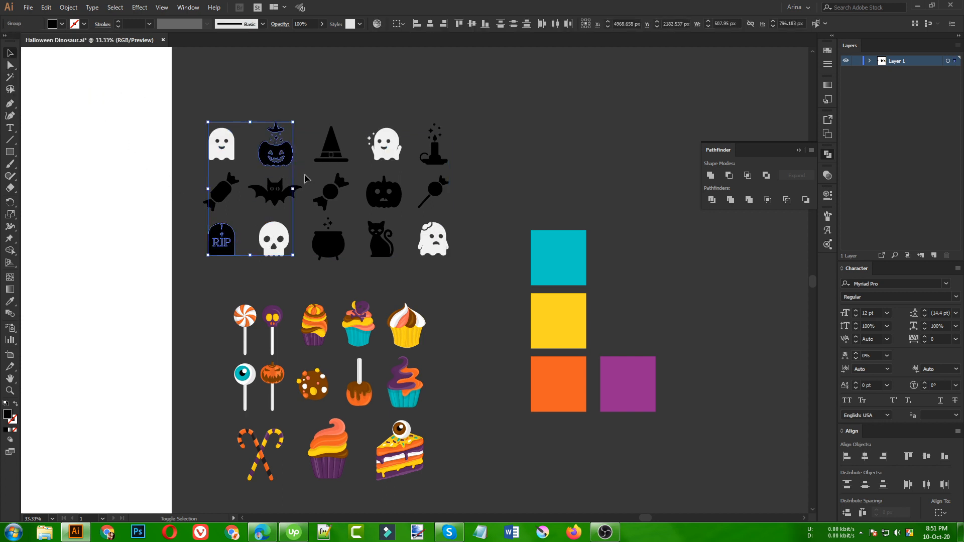
{"action": "left_click", "coordinate": [384, 198], "text": "shift"}
{"action": "left_click", "coordinate": [325, 249], "text": "shift"}
{"action": "left_click", "coordinate": [324, 247], "text": "shift"}
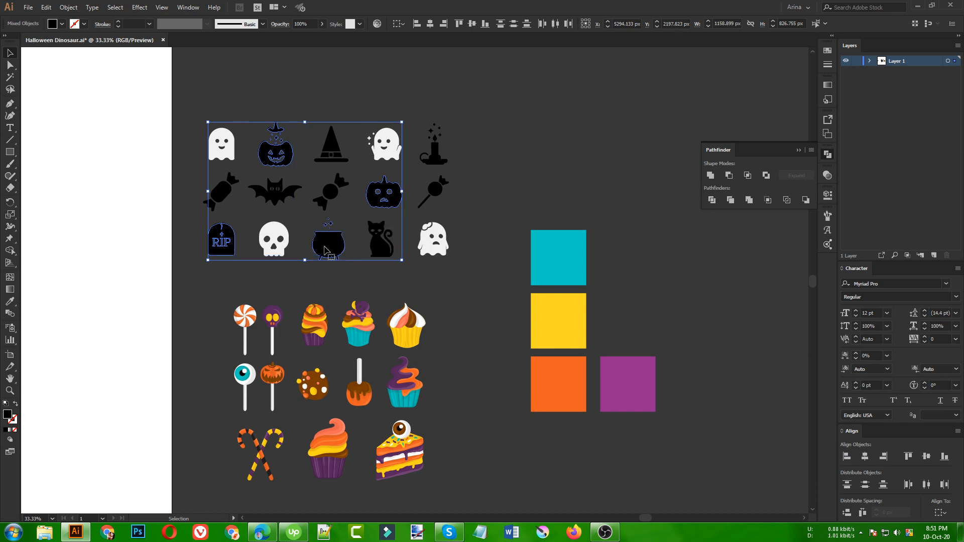
{"action": "left_click", "coordinate": [349, 274]}
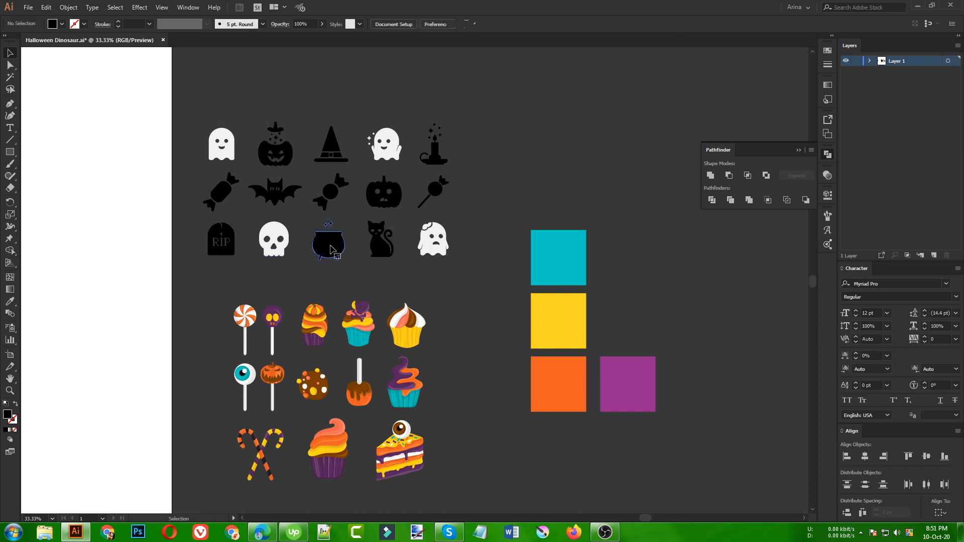
- Recolour the cauldron, tombstone, two wrapped candies and lollipop icons with the yellow sampled from the yellow square
{"action": "left_click", "coordinate": [333, 251]}
{"action": "left_click", "coordinate": [219, 245], "text": "shift"}
{"action": "left_click", "coordinate": [221, 194], "text": "shift"}
{"action": "left_click", "coordinate": [330, 202], "text": "shift"}
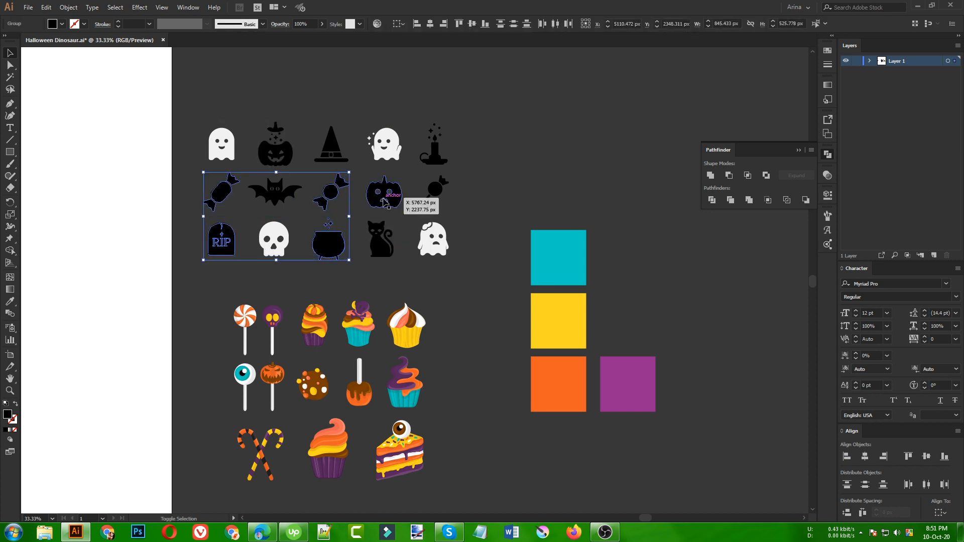
{"action": "left_click", "coordinate": [441, 189], "text": "shift"}
{"action": "key", "text": "i"}
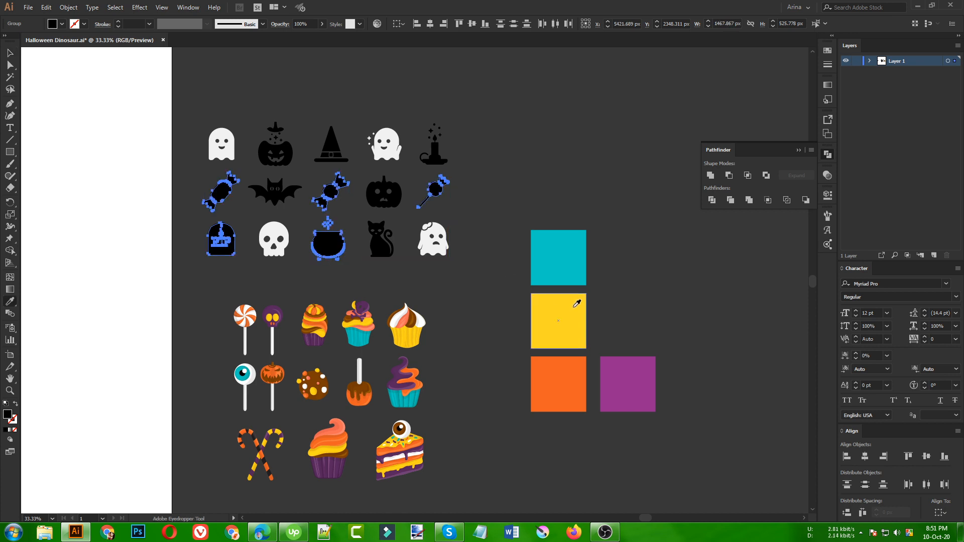
{"action": "left_click", "coordinate": [574, 308]}
{"action": "key", "text": "v"}
- Recolour the cat, the bat and both pumpkin icons with the orange sampled from the orange square
{"action": "left_click", "coordinate": [386, 238]}
{"action": "left_click", "coordinate": [275, 192], "text": "shift"}
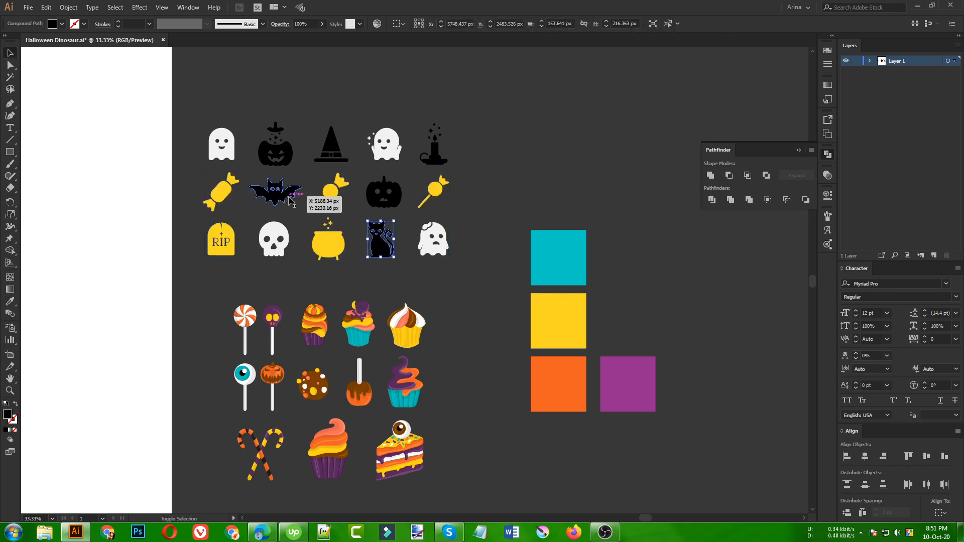
{"action": "left_click", "coordinate": [275, 151], "text": "shift"}
{"action": "left_click", "coordinate": [383, 198], "text": "shift"}
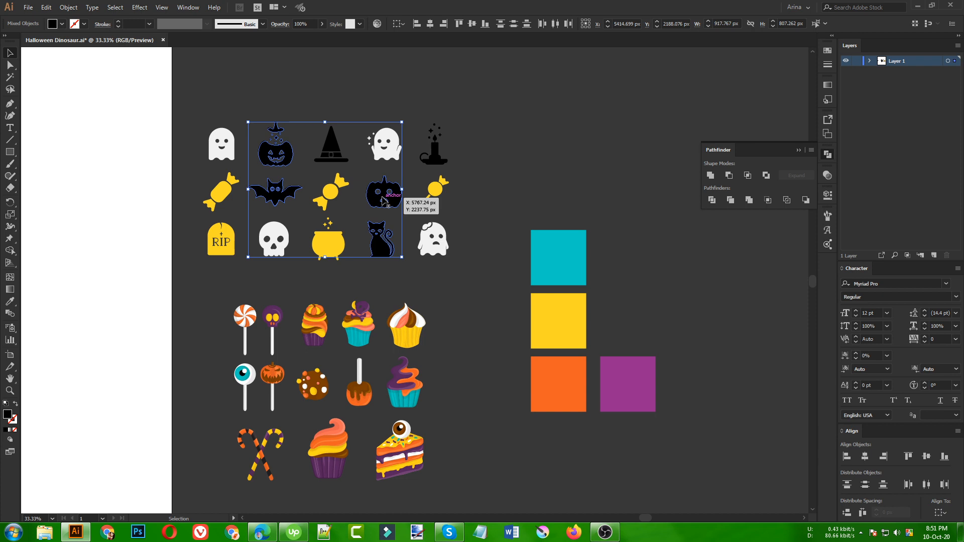
{"action": "key", "text": "i"}
{"action": "left_click", "coordinate": [561, 375]}
{"action": "key", "text": "v"}
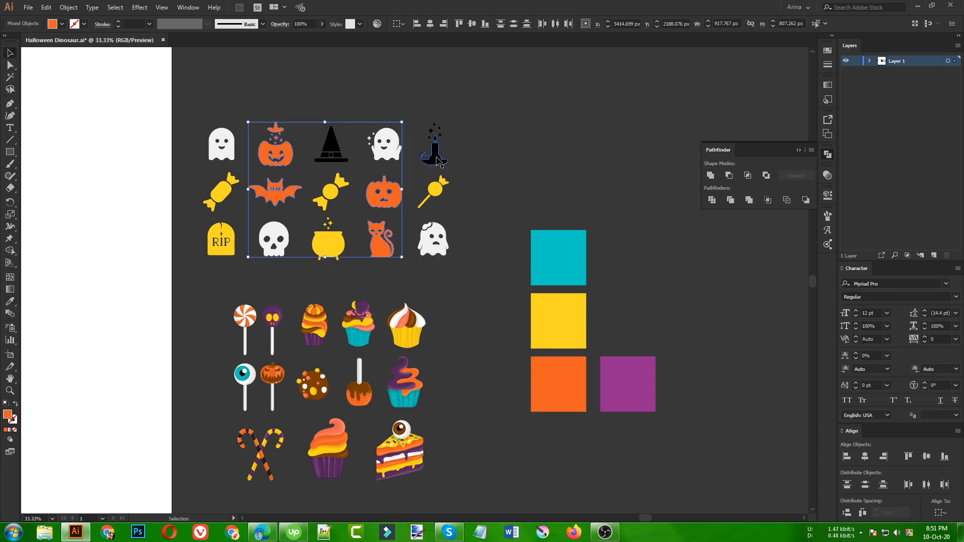
- Recolour the candle and witch hat icons with the purple sampled from the purple square
{"action": "left_click", "coordinate": [434, 148]}
{"action": "left_click", "coordinate": [334, 153], "text": "shift"}
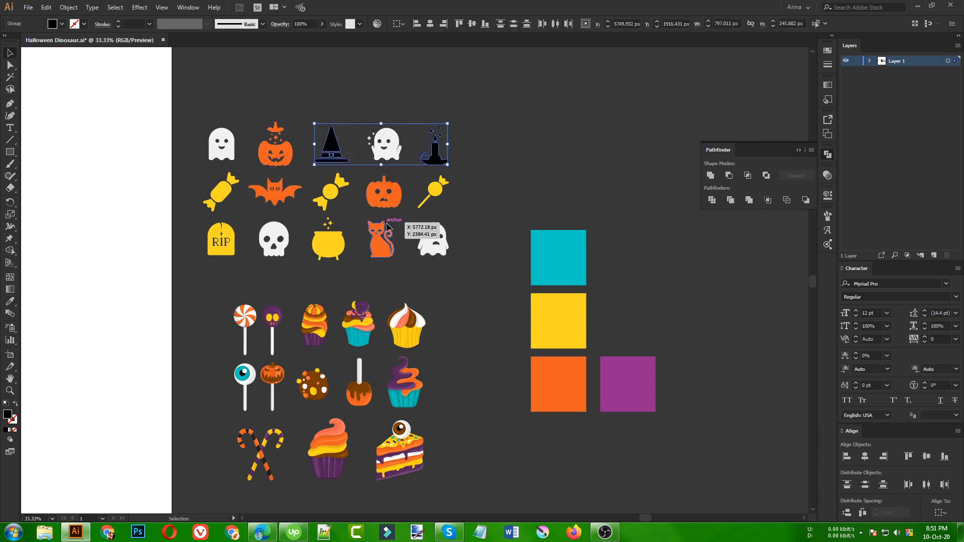
{"action": "key", "text": "i"}
{"action": "left_click", "coordinate": [609, 380]}
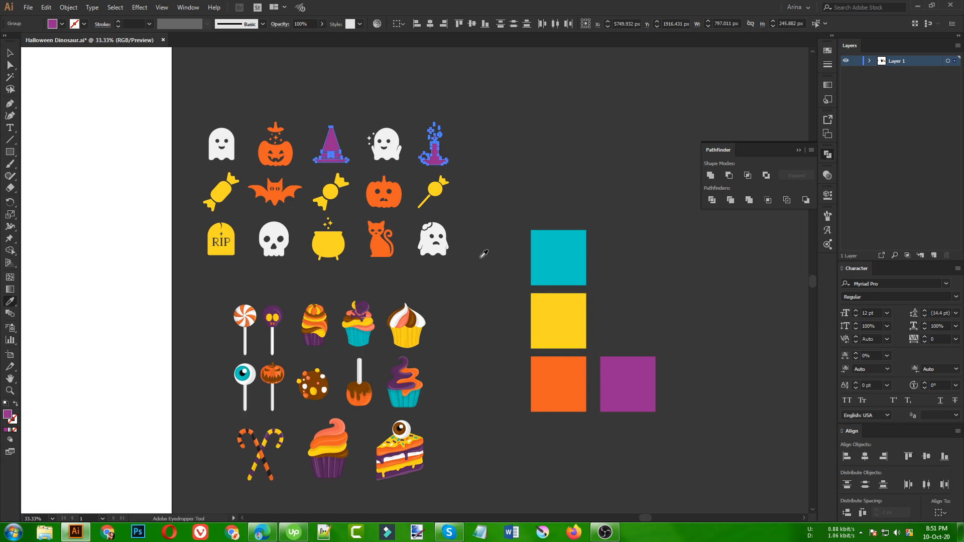
{"action": "key", "text": "v"}
{"action": "left_click", "coordinate": [481, 260]}
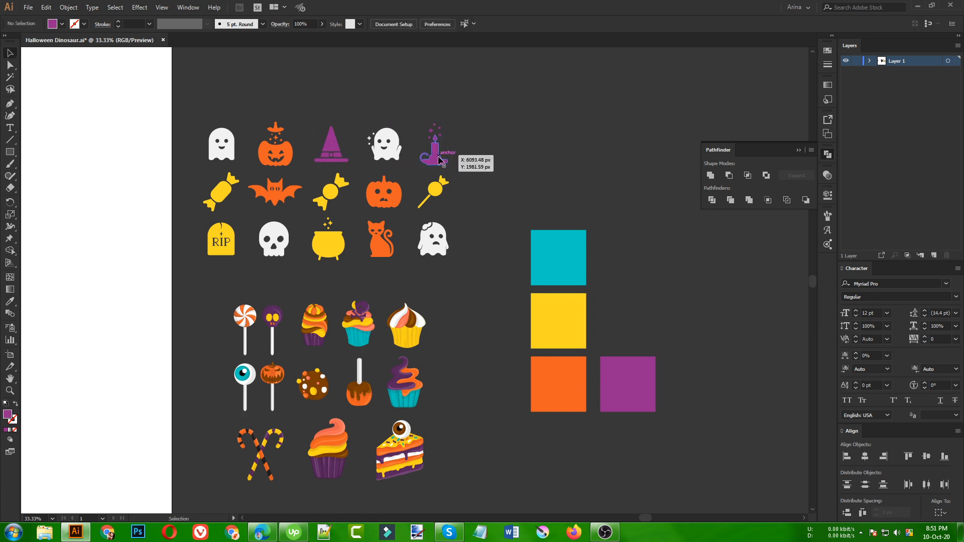
- Delete the four coloured palette squares beside the icons
{"action": "scroll", "coordinate": [424, 281], "scroll_direction": "down", "scroll_amount": 1}
{"action": "left_click_drag", "start_coordinate": [482, 208], "coordinate": [643, 435]}
{"action": "key", "text": "Delete"}
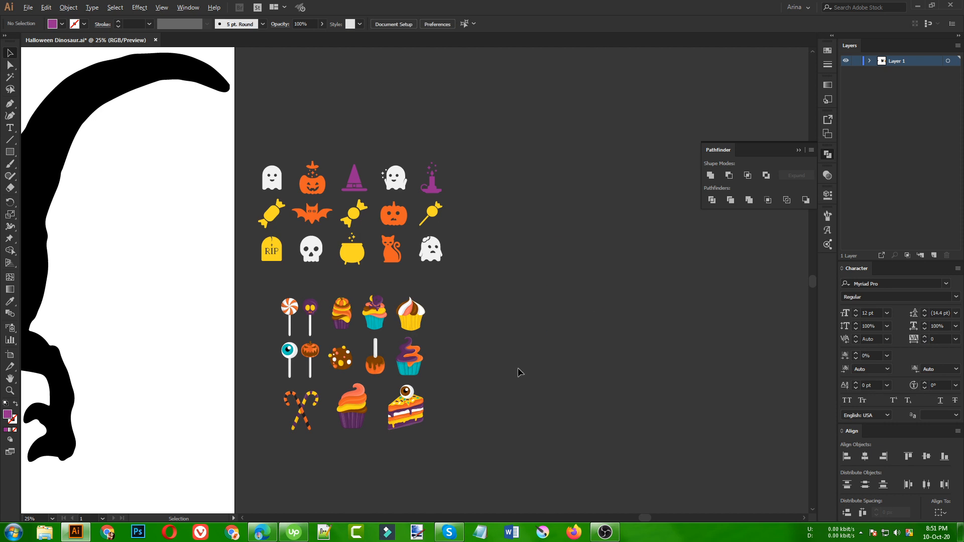
- Draw a purple square about 1936 px wide in the empty area beside the icons and sweets clipart
{"action": "scroll", "coordinate": [519, 373], "scroll_direction": "down", "scroll_amount": 2}
{"action": "scroll", "coordinate": [157, 376], "scroll_direction": "up", "scroll_amount": 1}
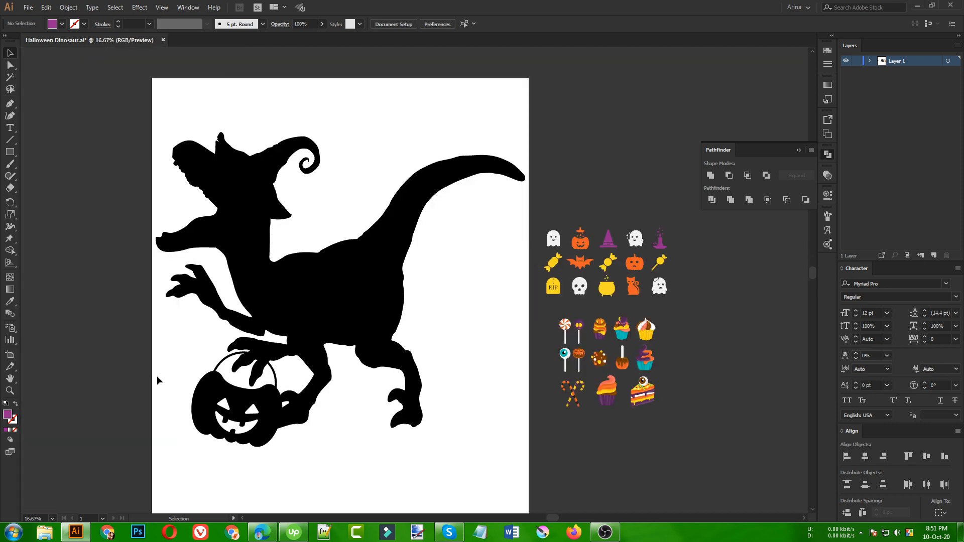
{"action": "scroll", "coordinate": [277, 372], "scroll_direction": "down", "scroll_amount": 1}
{"action": "scroll", "coordinate": [608, 374], "scroll_direction": "up", "scroll_amount": 2}
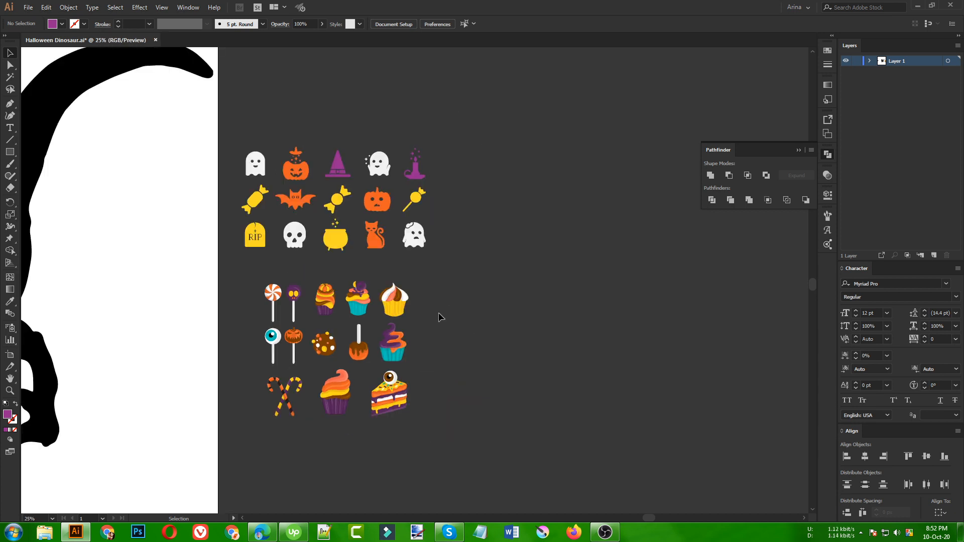
{"action": "scroll", "coordinate": [439, 317], "scroll_direction": "right", "scroll_amount": 4}
{"action": "left_click", "coordinate": [11, 154]}
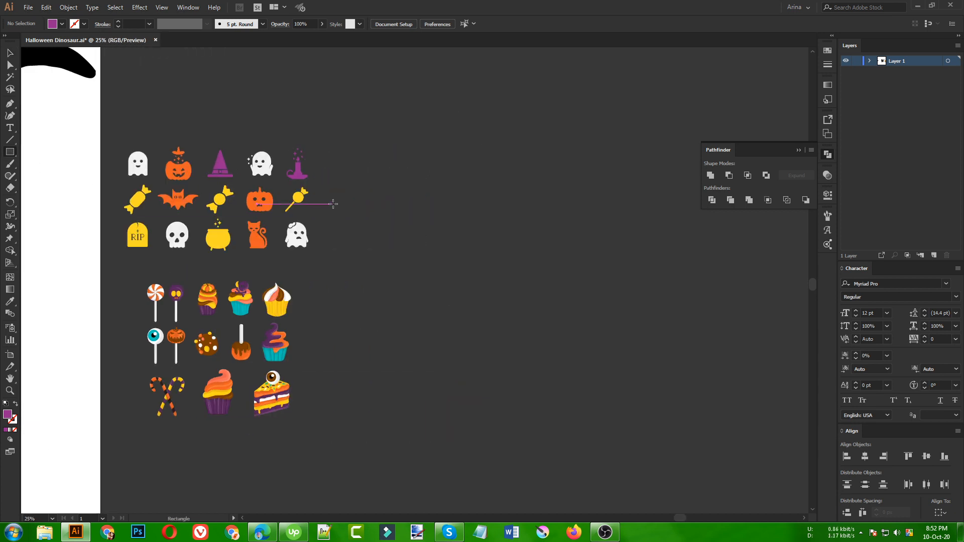
{"action": "mouse_move", "coordinate": [337, 197]}
{"action": "left_mouse_down"}
{"action": "mouse_move", "coordinate": [497, 323]}
{"action": "mouse_move", "coordinate": [567, 406]}
{"action": "mouse_move", "coordinate": [549, 416]}
{"action": "mouse_move", "coordinate": [520, 389]}
{"action": "mouse_move", "coordinate": [580, 440]}
{"action": "left_mouse_up"}
{"action": "key", "text": "v"}
{"action": "left_click", "coordinate": [596, 338]}
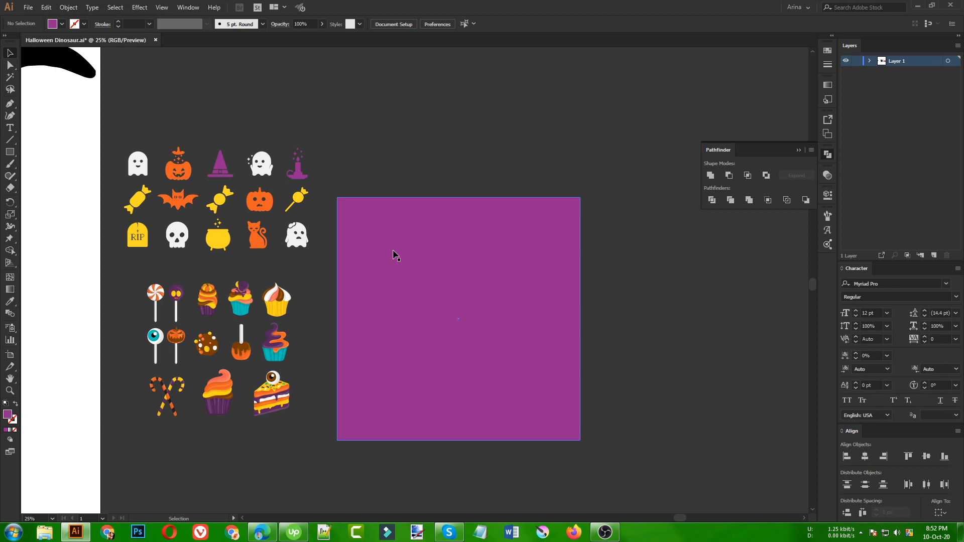
- Try duplicating the large purple square beside and above itself, and undo both copies
{"action": "key", "text": "ctrl+minus"}
{"action": "left_click_drag", "start_coordinate": [565, 289], "coordinate": [439, 289]}
{"action": "left_click_drag", "start_coordinate": [469, 291], "coordinate": [589, 168]}
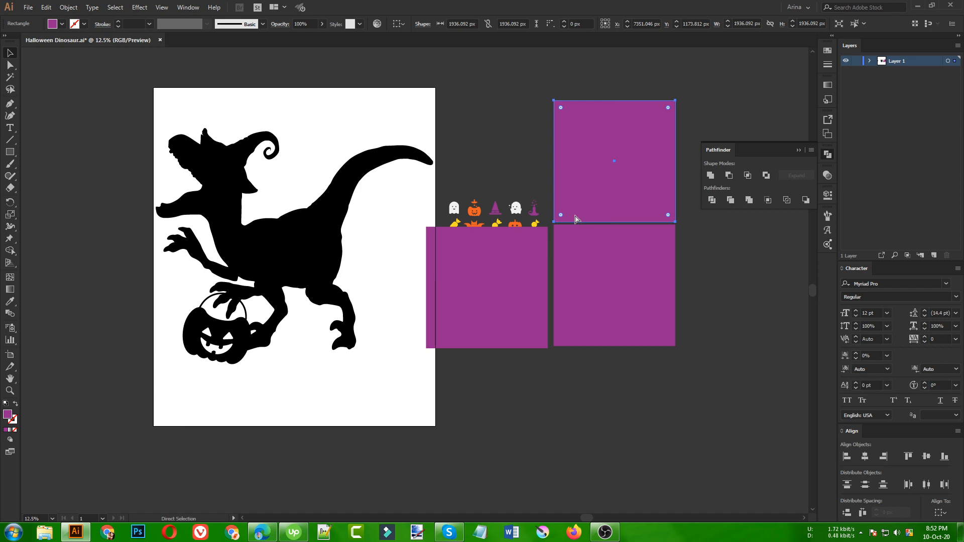
{"action": "key", "text": "ctrl+z"}
{"action": "key", "text": "ctrl+z"}
- Change the large square's fill from purple to black
{"action": "scroll", "coordinate": [709, 273], "scroll_direction": "up", "scroll_amount": 3}
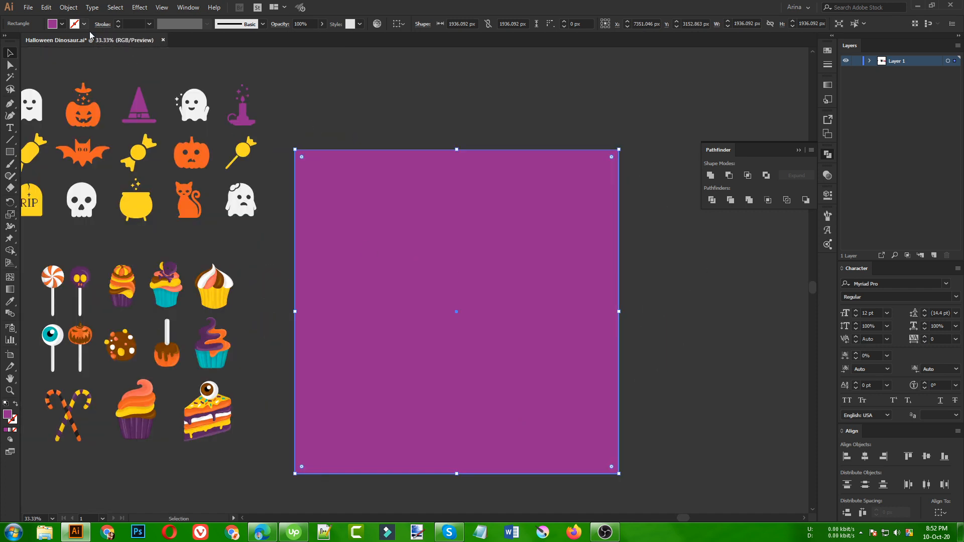
{"action": "left_click", "coordinate": [62, 24]}
{"action": "left_click", "coordinate": [27, 41]}
{"action": "left_click", "coordinate": [363, 87]}
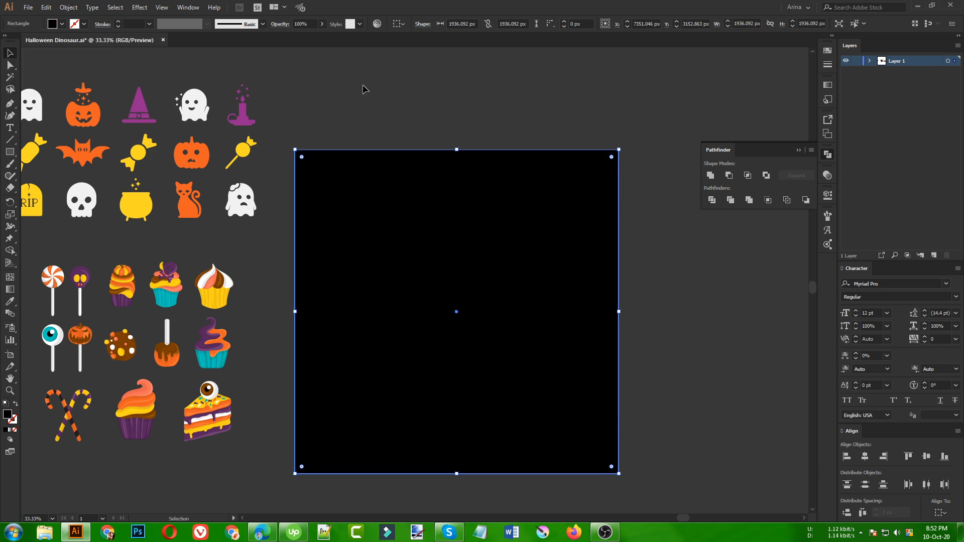
{"action": "left_click", "coordinate": [363, 87]}
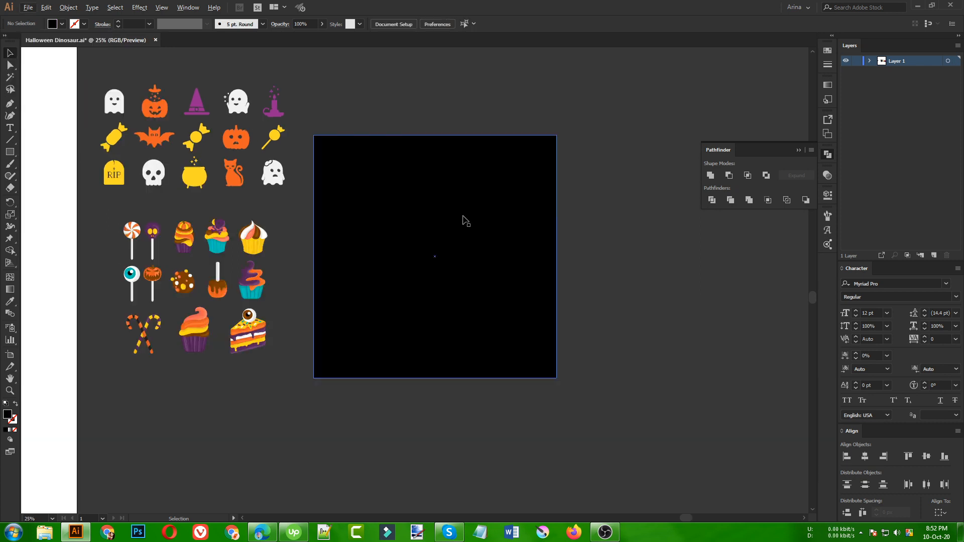
- Try moving the pink-topped cupcake and the pumpkin-topped cupcake onto the black square, and undo both moves
{"action": "scroll", "coordinate": [466, 221], "scroll_direction": "up", "scroll_amount": 1}
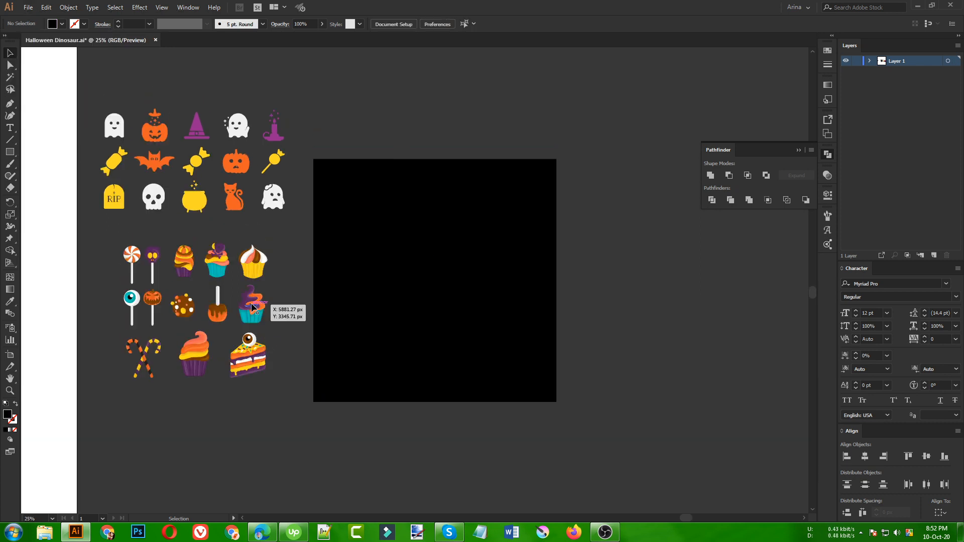
{"action": "left_click_drag", "start_coordinate": [197, 356], "coordinate": [437, 280]}
{"action": "left_click_drag", "start_coordinate": [186, 266], "coordinate": [384, 355]}
{"action": "key", "text": "ctrl+z"}
{"action": "key", "text": "ctrl+z"}
- Delete the black square and undo the deletion
{"action": "left_click", "coordinate": [434, 380]}
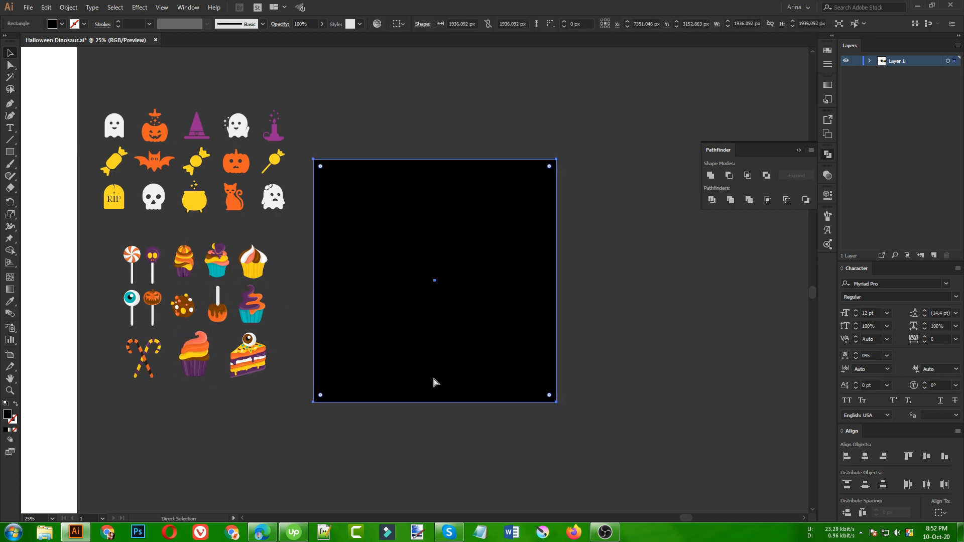
{"action": "key", "text": "Delete"}
{"action": "key", "text": "ctrl+z"}
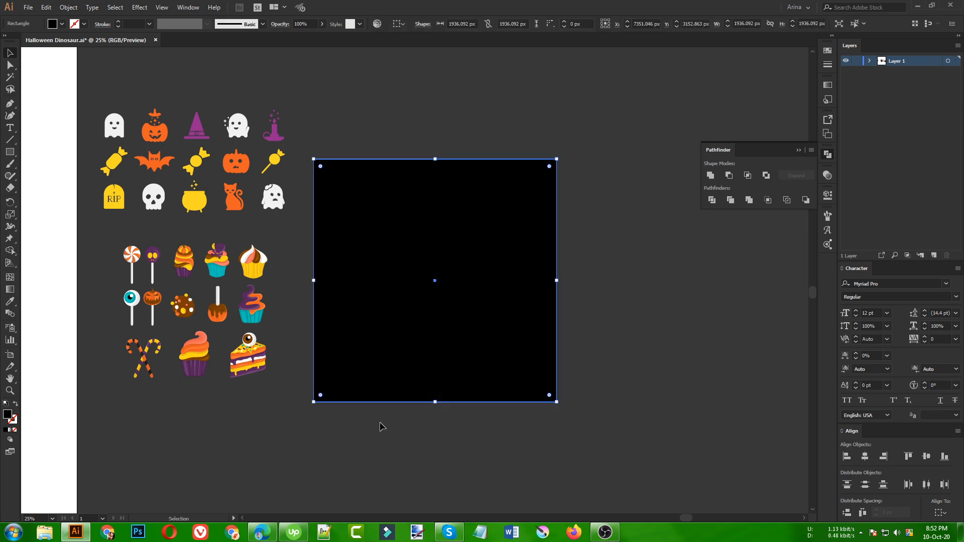
- Expand Layer 1 and lock the black rectangle at the bottom of its stack
{"action": "left_click", "coordinate": [380, 426]}
{"action": "left_click", "coordinate": [449, 316]}
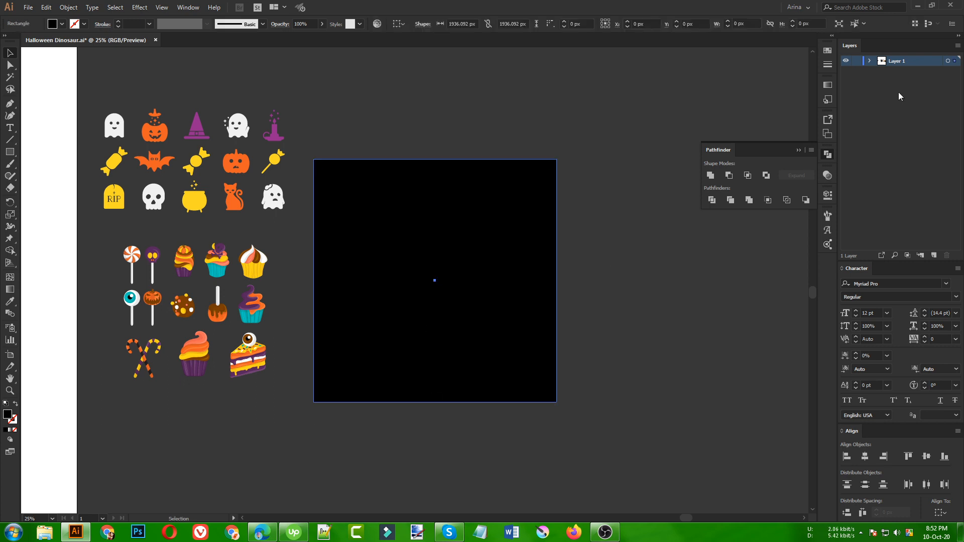
{"action": "left_click", "coordinate": [870, 60]}
{"action": "scroll", "coordinate": [860, 174], "scroll_direction": "down", "scroll_amount": 5}
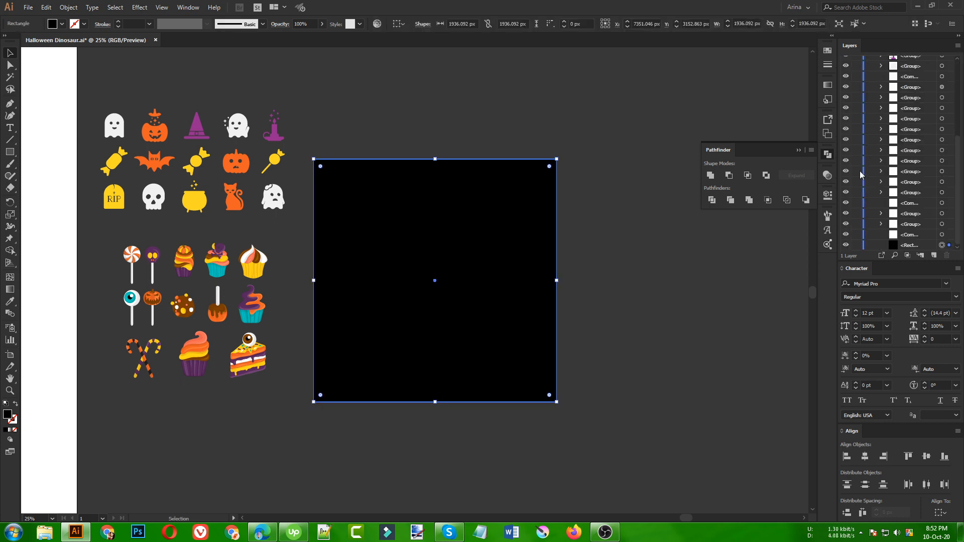
{"action": "left_click", "coordinate": [856, 245]}
- Spread the pink-topped cupcake, cookie, cake slice, pumpkin-topped cupcake and caramel apple over the black square, with the apple tilted
{"action": "left_click_drag", "start_coordinate": [466, 202], "coordinate": [347, 359]}
{"action": "left_click_drag", "start_coordinate": [201, 355], "coordinate": [437, 280]}
{"action": "left_click_drag", "start_coordinate": [191, 310], "coordinate": [394, 345]}
{"action": "left_click_drag", "start_coordinate": [257, 353], "coordinate": [372, 207]}
{"action": "left_click_drag", "start_coordinate": [184, 269], "coordinate": [501, 341]}
{"action": "left_click_drag", "start_coordinate": [223, 312], "coordinate": [510, 261]}
- Bring the lollipop and candy cane group onto the black square, and ungroup it to place the canes slightly tilted below the central cupcake
{"action": "left_click_drag", "start_coordinate": [159, 297], "coordinate": [360, 272]}
{"action": "right_click", "coordinate": [360, 273]}
{"action": "left_click", "coordinate": [386, 356]}
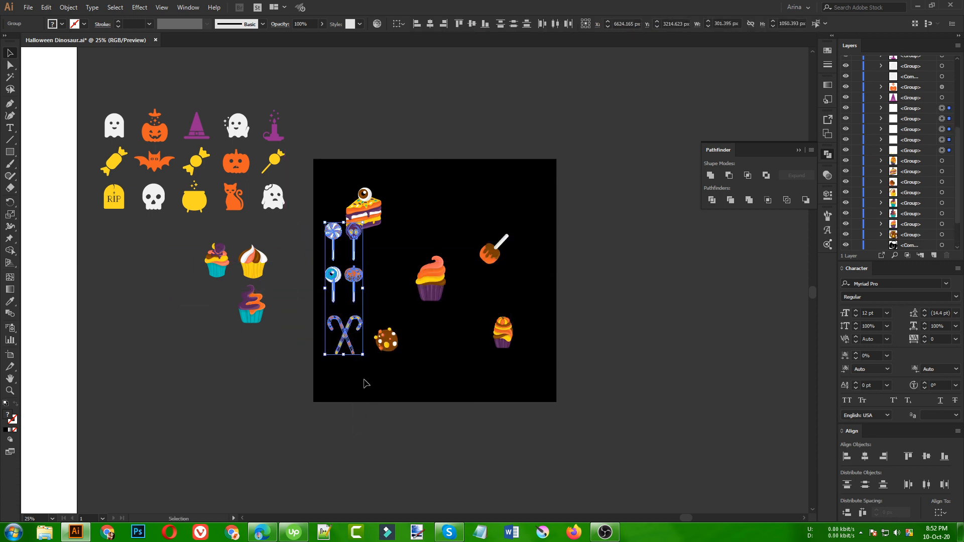
{"action": "left_click", "coordinate": [366, 384]}
{"action": "left_click_drag", "start_coordinate": [344, 341], "coordinate": [450, 355]}
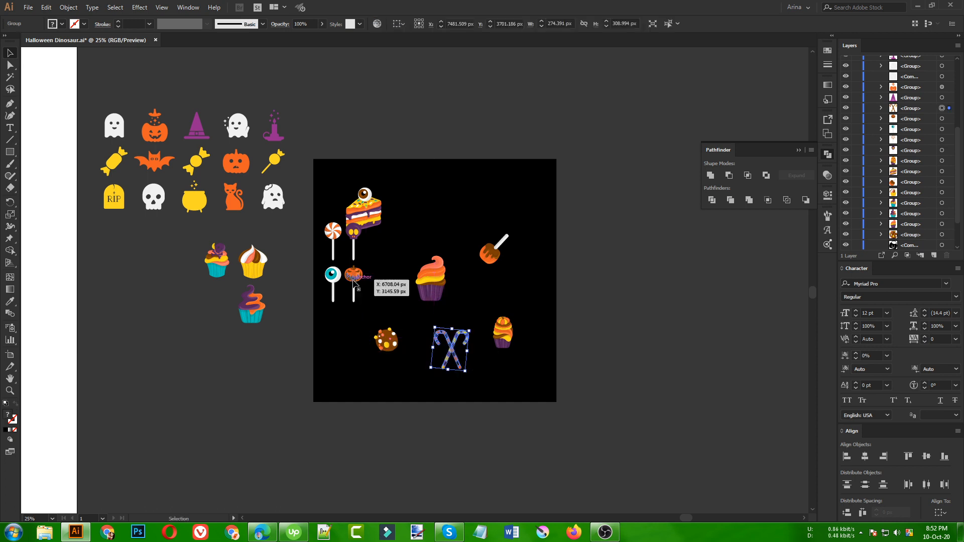
- Spread the four lollipops, tilted, and the remaining three cupcakes over the empty areas of the black square
{"action": "left_click_drag", "start_coordinate": [354, 282], "coordinate": [388, 275]}
{"action": "left_click_drag", "start_coordinate": [326, 236], "coordinate": [521, 224]}
{"action": "left_click_drag", "start_coordinate": [357, 241], "coordinate": [357, 345]}
{"action": "left_click_drag", "start_coordinate": [254, 312], "coordinate": [405, 255]}
{"action": "left_click_drag", "start_coordinate": [252, 261], "coordinate": [536, 221]}
{"action": "left_click", "coordinate": [348, 286]}
{"action": "scroll", "coordinate": [347, 285], "scroll_direction": "up", "scroll_amount": 1}
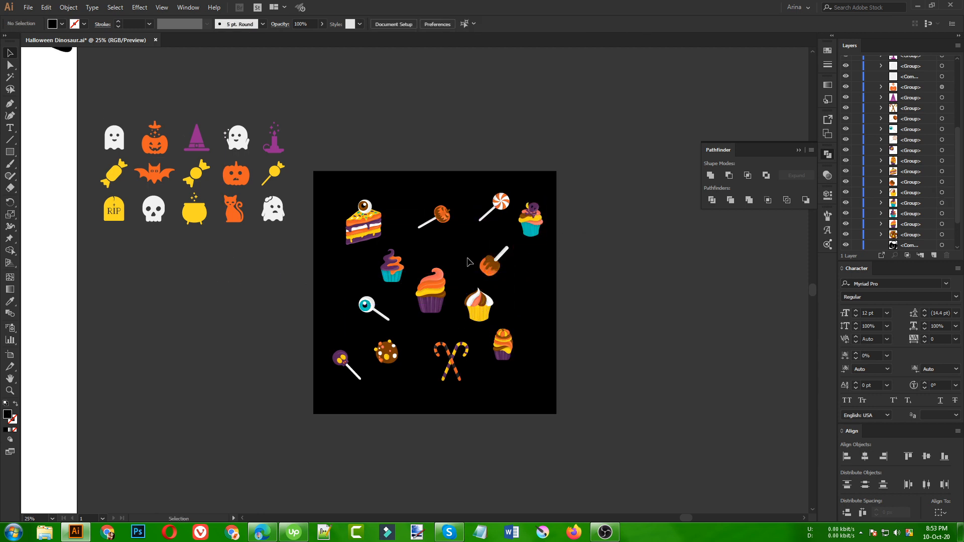
- Place the sad ghost, cat, cauldron, twisted yellow candy, frowning pumpkin and RIP tombstone in the gaps on the black square
{"action": "left_click_drag", "start_coordinate": [277, 209], "coordinate": [358, 271]}
{"action": "left_click_drag", "start_coordinate": [240, 218], "coordinate": [420, 339]}
{"action": "left_click_drag", "start_coordinate": [195, 213], "coordinate": [458, 255]}
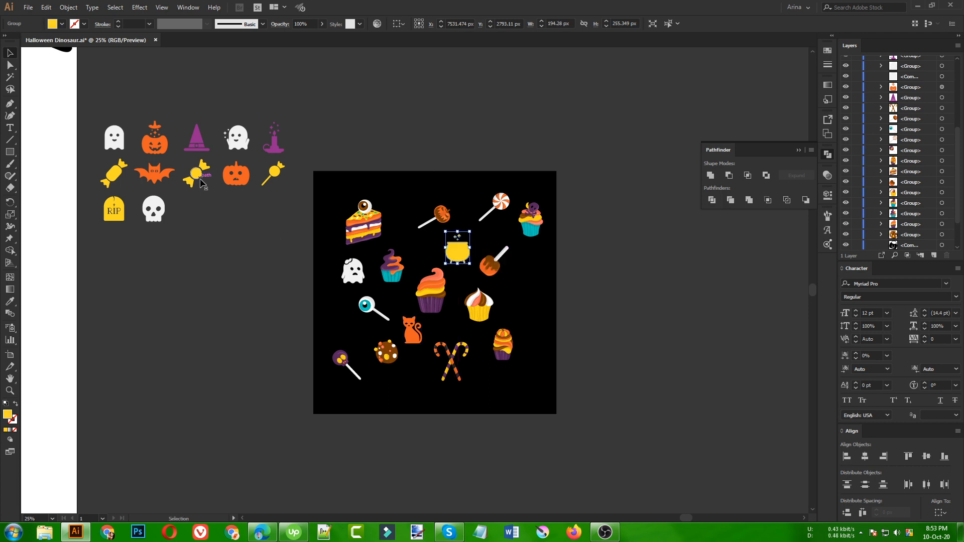
{"action": "left_click_drag", "start_coordinate": [200, 177], "coordinate": [407, 214]}
{"action": "left_click_drag", "start_coordinate": [261, 199], "coordinate": [553, 317]}
{"action": "left_click_drag", "start_coordinate": [121, 217], "coordinate": [364, 343]}
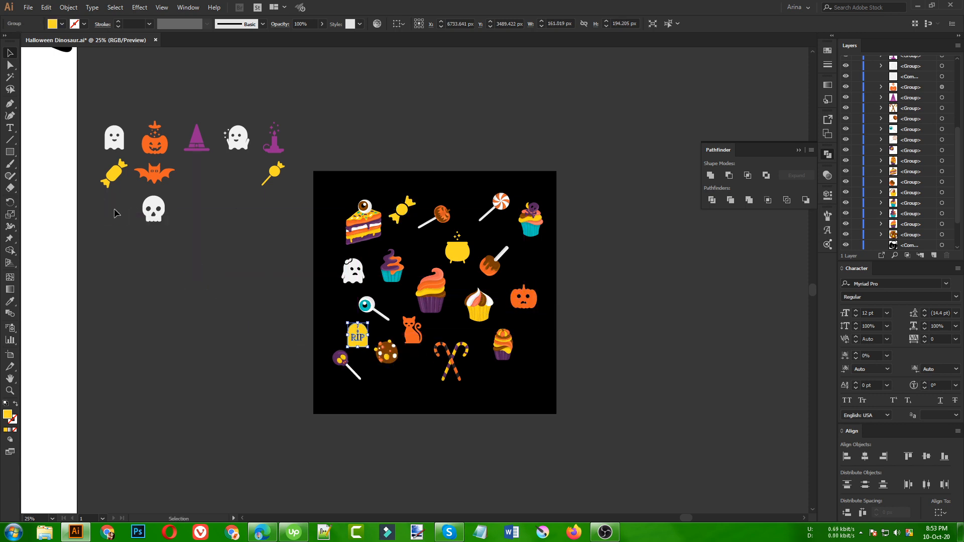
- Place the remaining wrapped candy, jack-o'-lantern, witch hat and candle on the black square
{"action": "left_click_drag", "start_coordinate": [114, 174], "coordinate": [415, 380]}
{"action": "left_click_drag", "start_coordinate": [149, 150], "coordinate": [478, 387]}
{"action": "left_click_drag", "start_coordinate": [202, 151], "coordinate": [473, 205]}
{"action": "left_click_drag", "start_coordinate": [277, 141], "coordinate": [332, 311]}
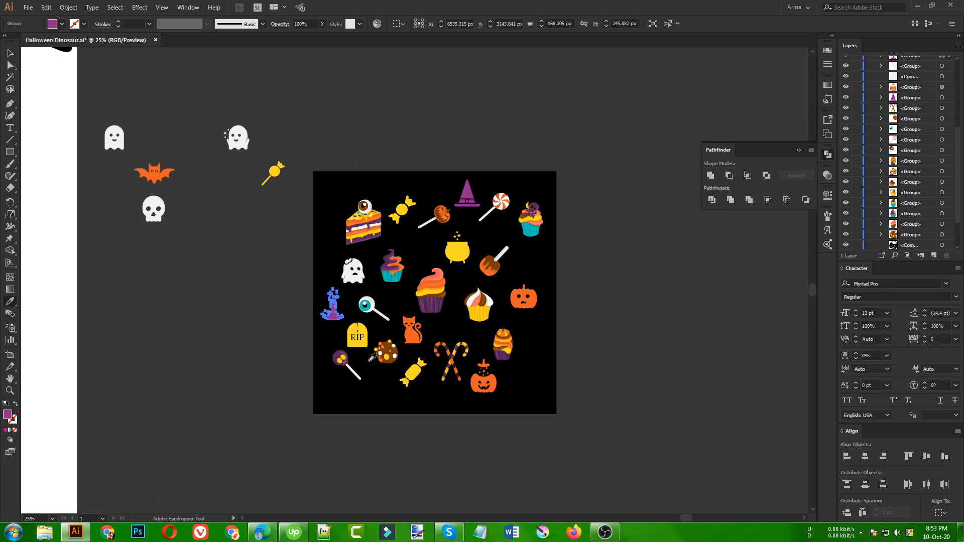
- Recolour the candle with the cyan swatch
{"action": "key", "text": "i"}
{"action": "key", "text": "v"}
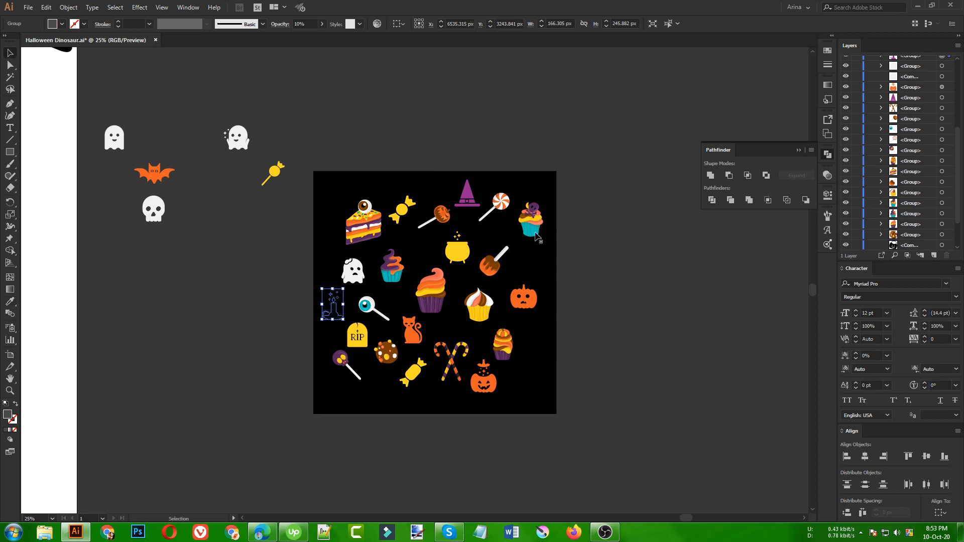
{"action": "scroll", "coordinate": [298, 27], "scroll_direction": "up", "scroll_amount": 9}
{"action": "scroll", "coordinate": [341, 326], "scroll_direction": "up", "scroll_amount": 2}
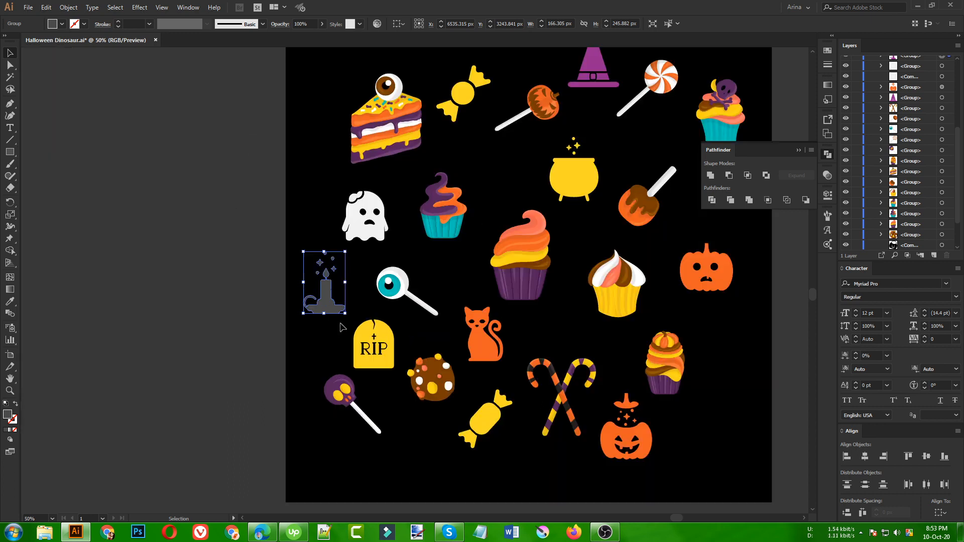
{"action": "left_click", "coordinate": [62, 25]}
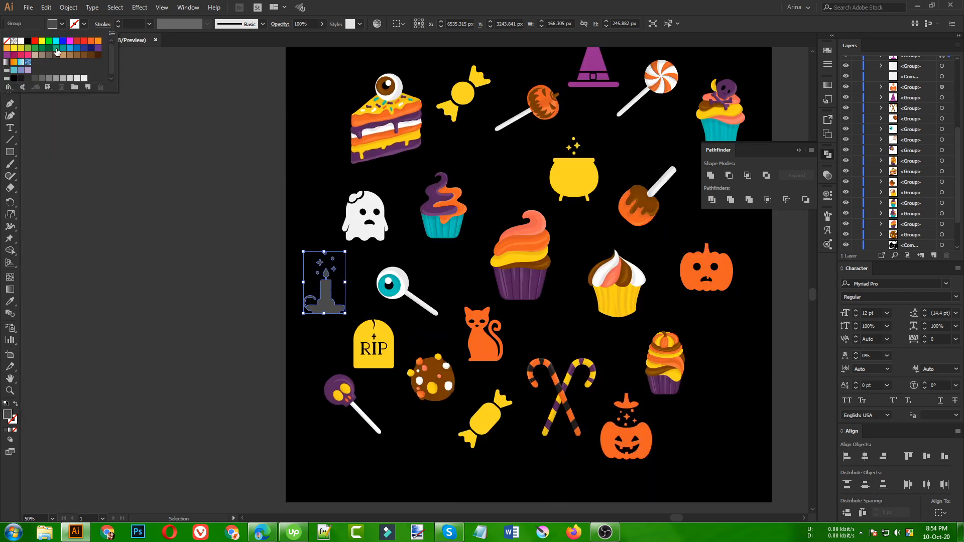
{"action": "left_click", "coordinate": [56, 44]}
{"action": "left_click", "coordinate": [142, 182]}
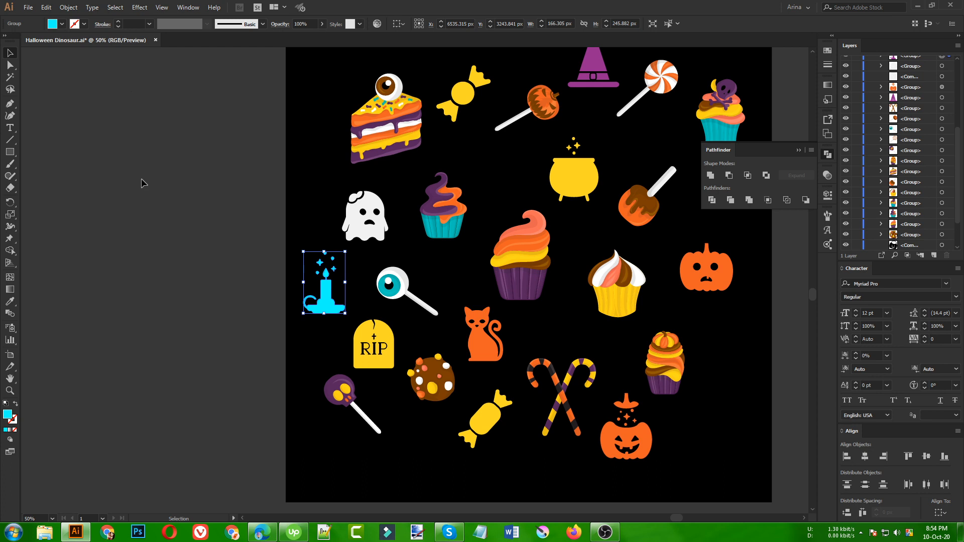
- Darken the candle's cyan fill to a teal shade with the Color Picker
{"action": "double_click", "coordinate": [7, 416]}
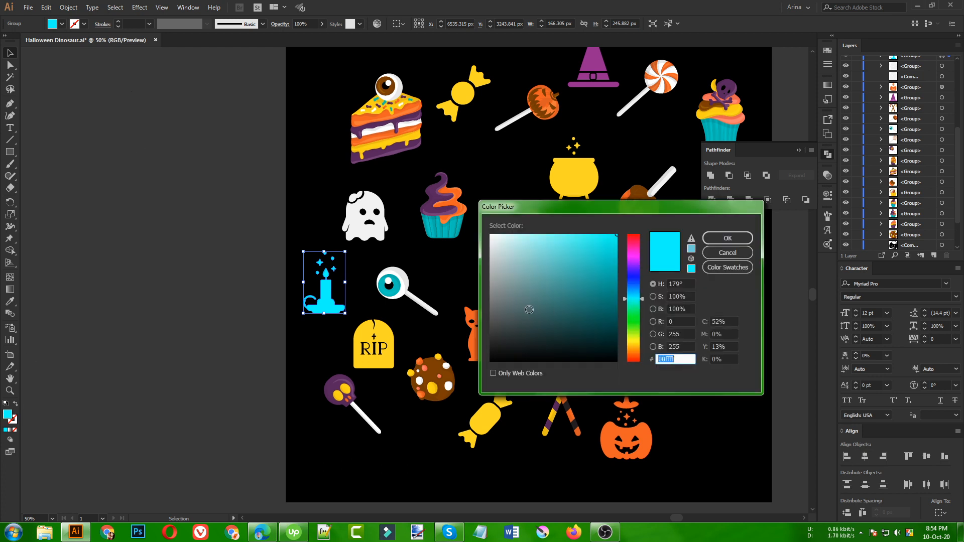
{"action": "left_click", "coordinate": [589, 296]}
{"action": "left_click", "coordinate": [728, 238]}
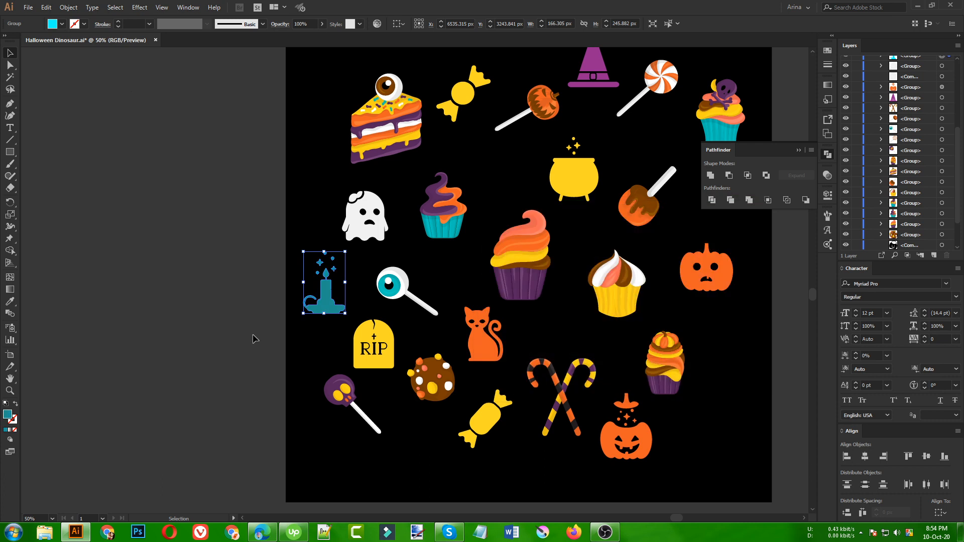
{"action": "left_click", "coordinate": [238, 336]}
{"action": "scroll", "coordinate": [176, 383], "scroll_direction": "down", "scroll_amount": 1}
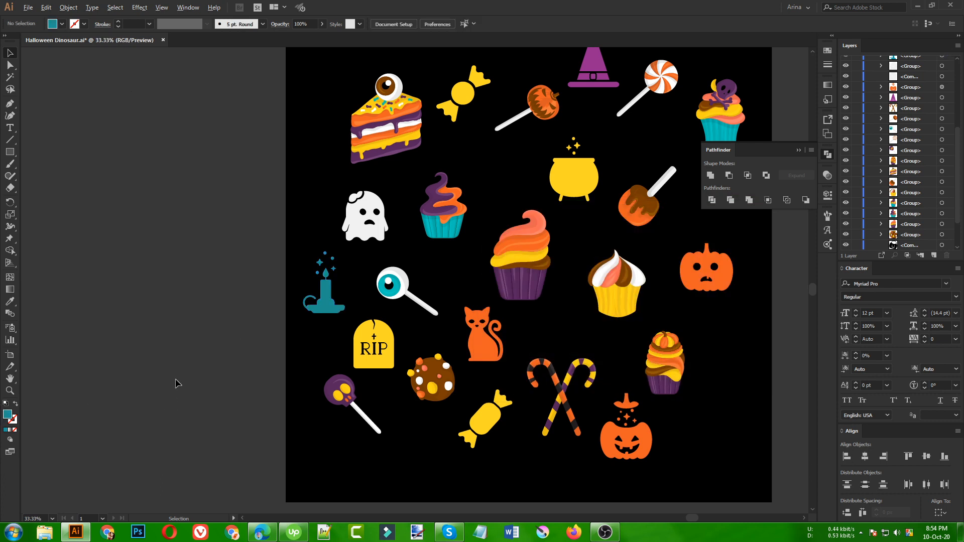
- Place the yellow stick candy, sparkling ghost, skull, tilted bat and plain smiling ghost in the remaining gaps on the black square
{"action": "left_click_drag", "start_coordinate": [199, 145], "coordinate": [395, 250]}
{"action": "left_click_drag", "start_coordinate": [146, 93], "coordinate": [433, 346]}
{"action": "left_click_drag", "start_coordinate": [35, 188], "coordinate": [285, 181]}
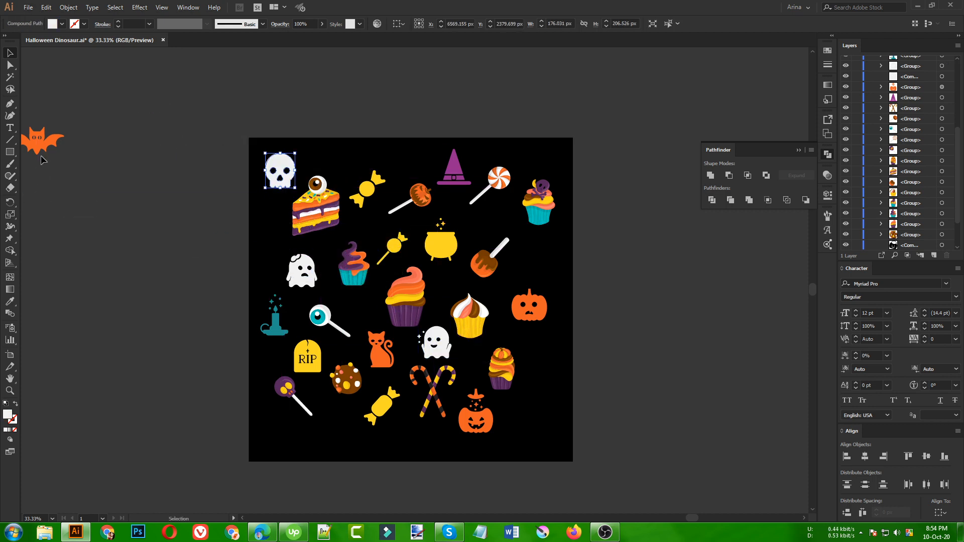
{"action": "left_click_drag", "start_coordinate": [64, 143], "coordinate": [549, 314]}
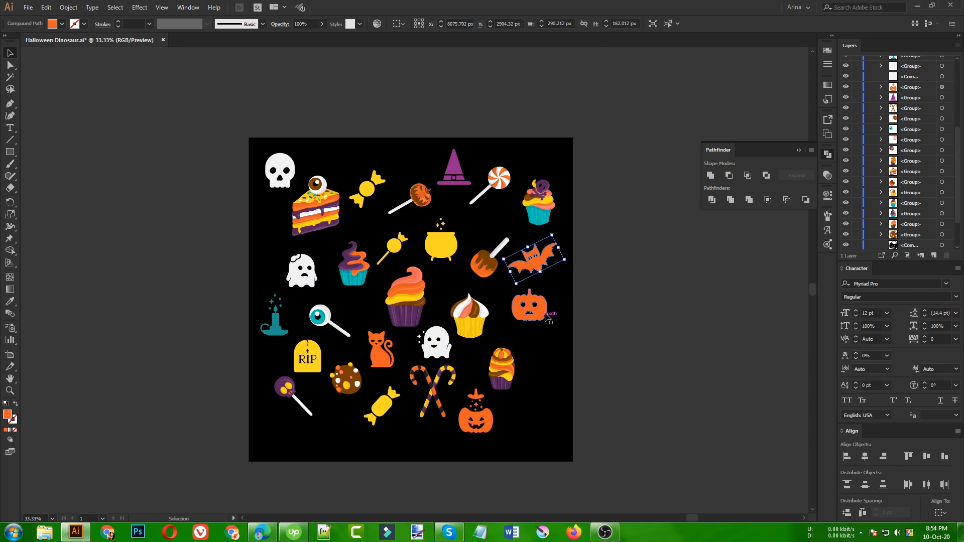
{"action": "left_click", "coordinate": [257, 289]}
{"action": "key", "text": "ctrl+minus"}
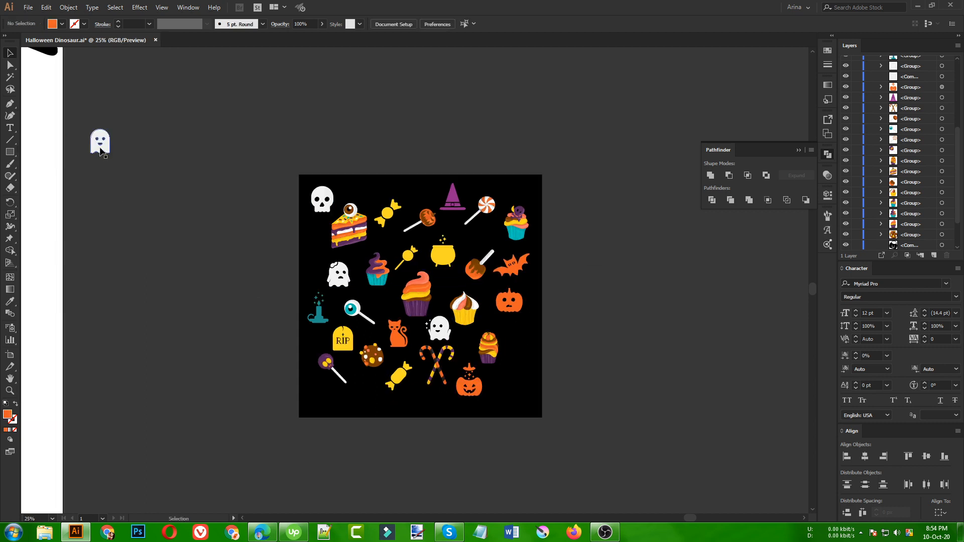
{"action": "left_click_drag", "start_coordinate": [100, 142], "coordinate": [518, 350]}
{"action": "left_click_drag", "start_coordinate": [573, 384], "coordinate": [573, 385]}
{"action": "left_click", "coordinate": [186, 280]}
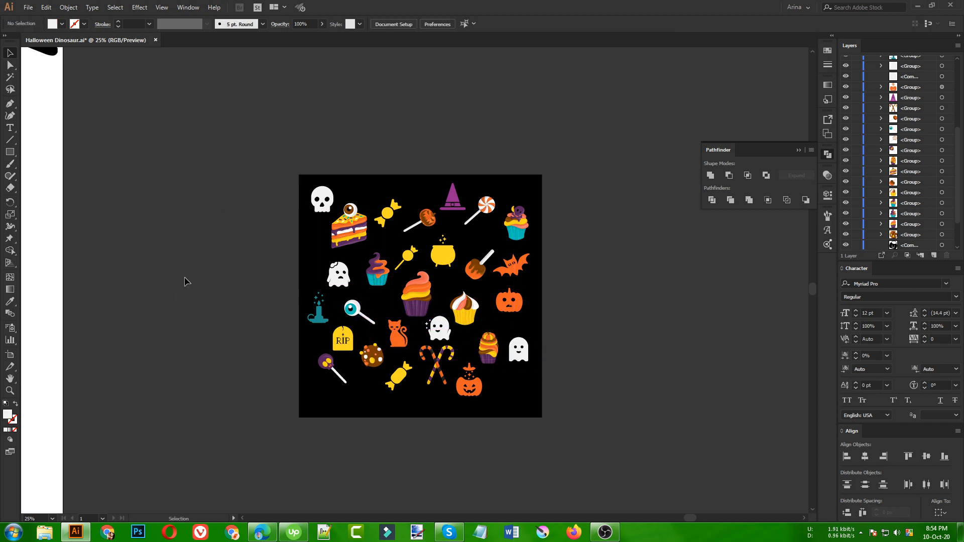
- Select all the icons on the black square and make a pattern from them
{"action": "key", "text": "ctrl+plus"}
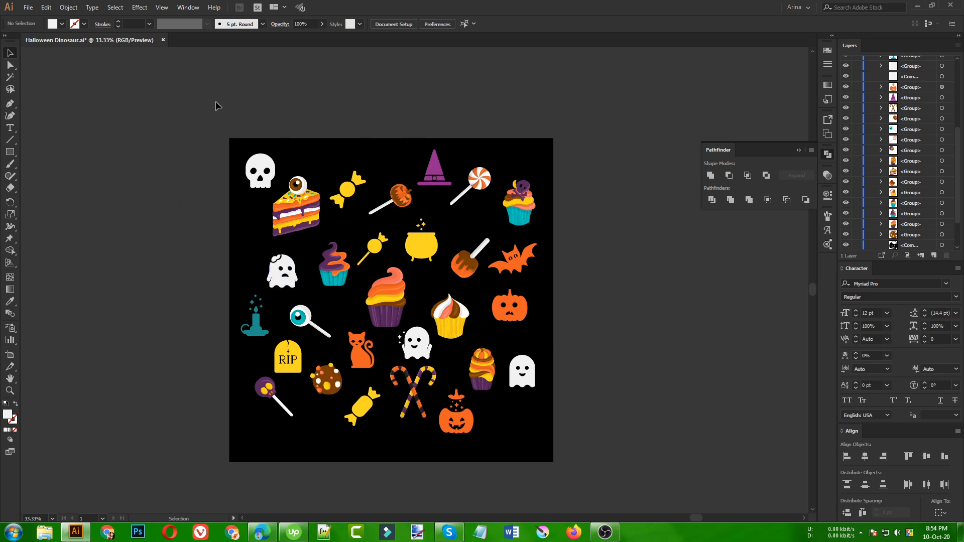
{"action": "left_click_drag", "start_coordinate": [216, 106], "coordinate": [608, 438]}
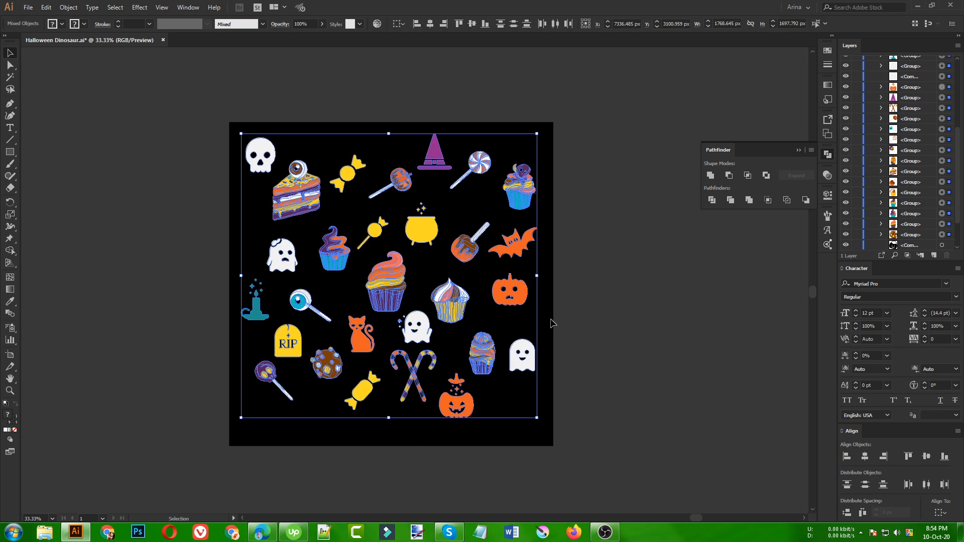
{"action": "left_click_drag", "start_coordinate": [197, 92], "coordinate": [618, 487]}
{"action": "left_click", "coordinate": [69, 7]}
{"action": "mouse_move", "coordinate": [85, 263]}
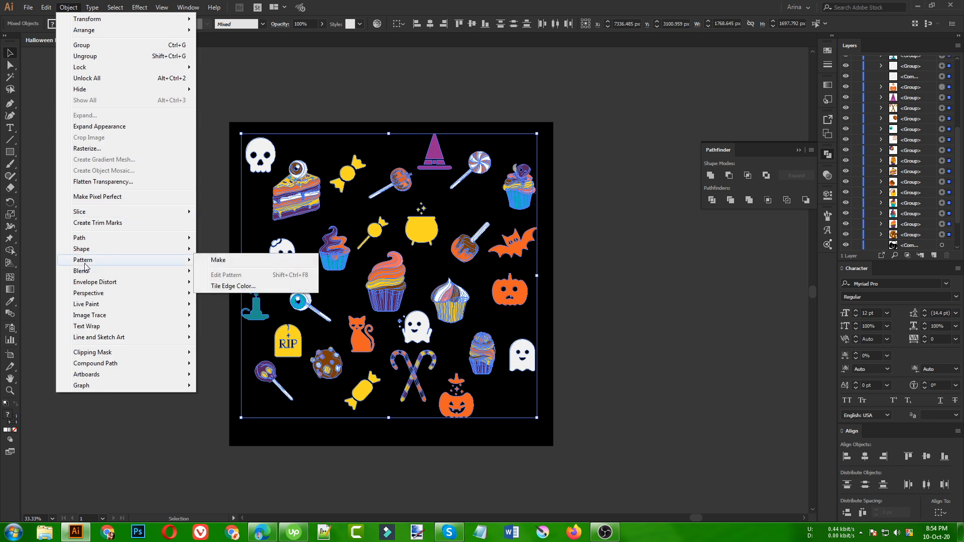
{"action": "left_click", "coordinate": [218, 260]}
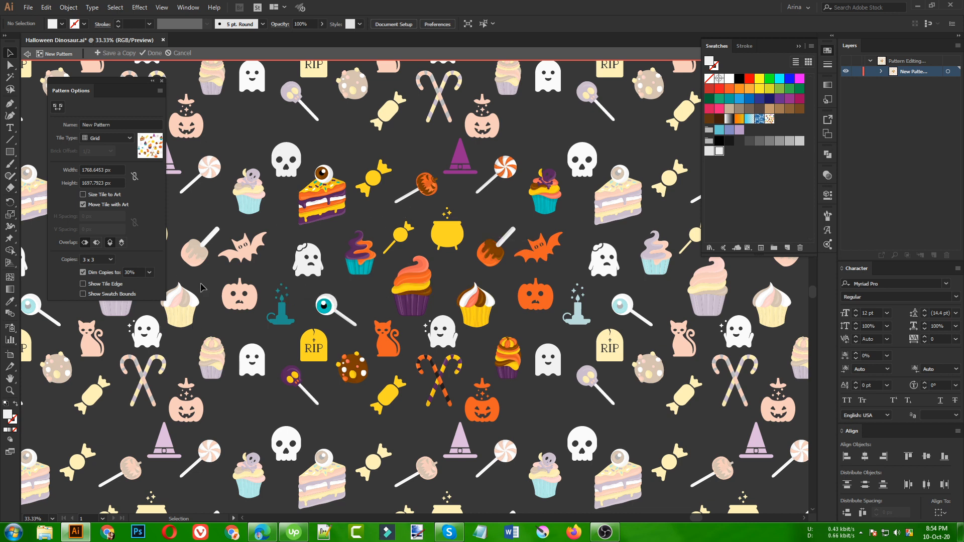
- Dim the pattern copies to 60%, and change the dimming to 40%
{"action": "left_click", "coordinate": [149, 272]}
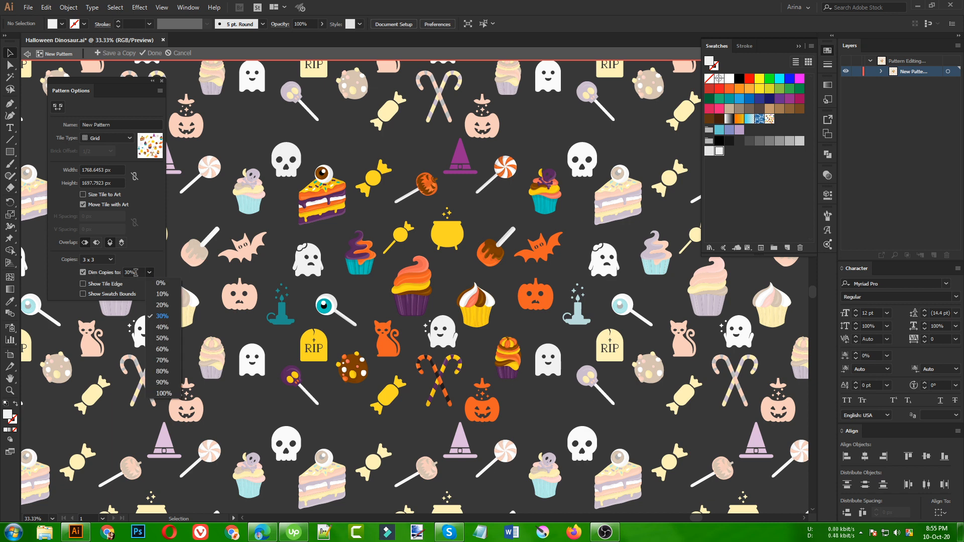
{"action": "left_click", "coordinate": [162, 352]}
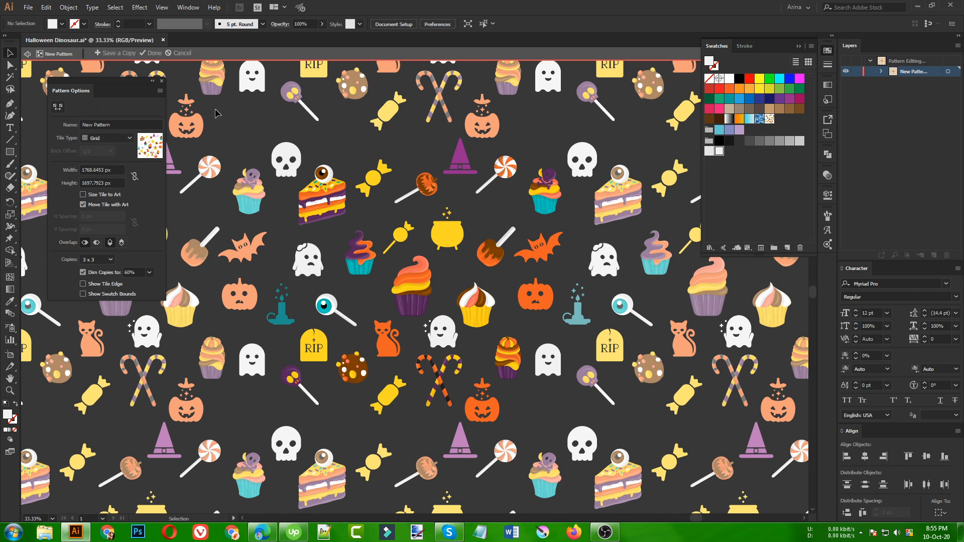
{"action": "left_click_drag", "start_coordinate": [216, 112], "coordinate": [611, 489]}
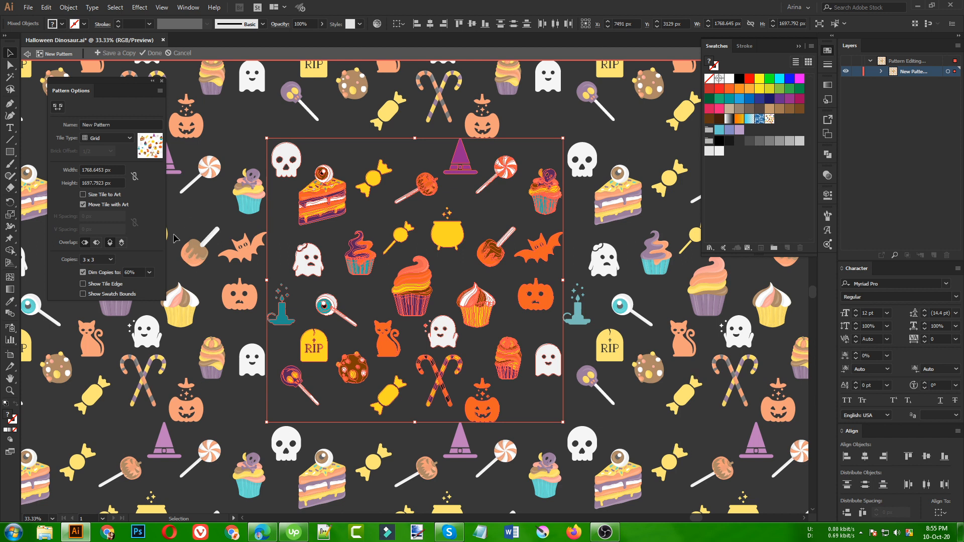
{"action": "left_click", "coordinate": [147, 274]}
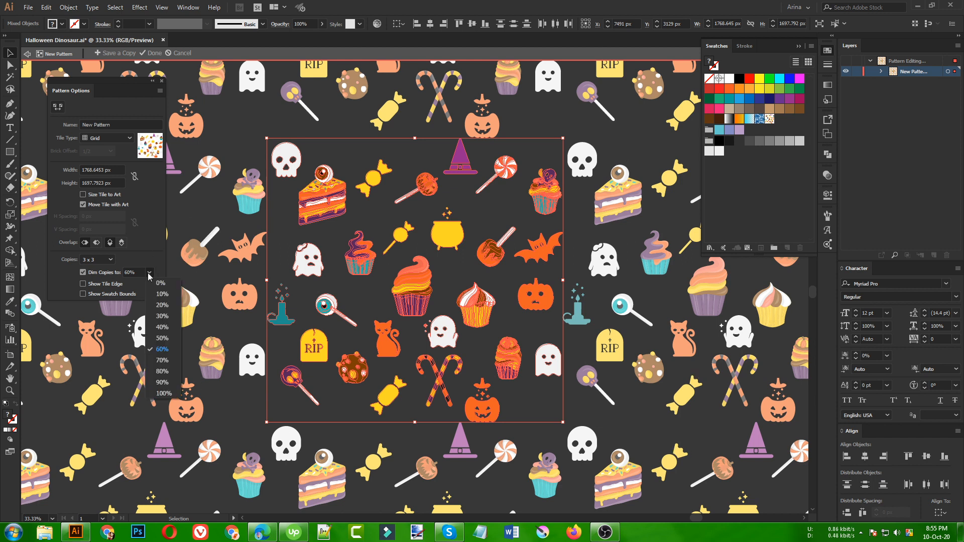
{"action": "left_click", "coordinate": [169, 332]}
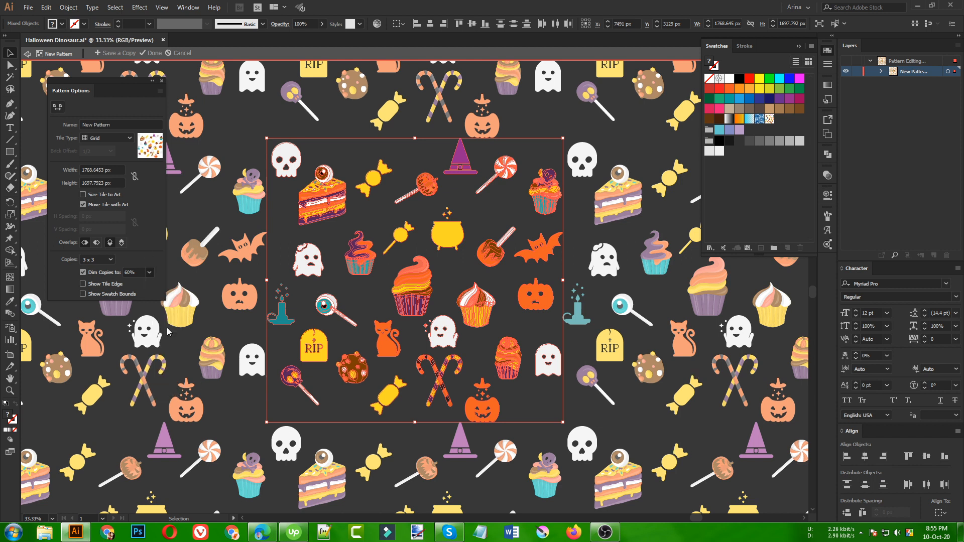
{"action": "left_click", "coordinate": [291, 354]}
- Examine the repeated pattern tiles for empty gaps between the icons
{"action": "key", "text": "ctrl+minus"}
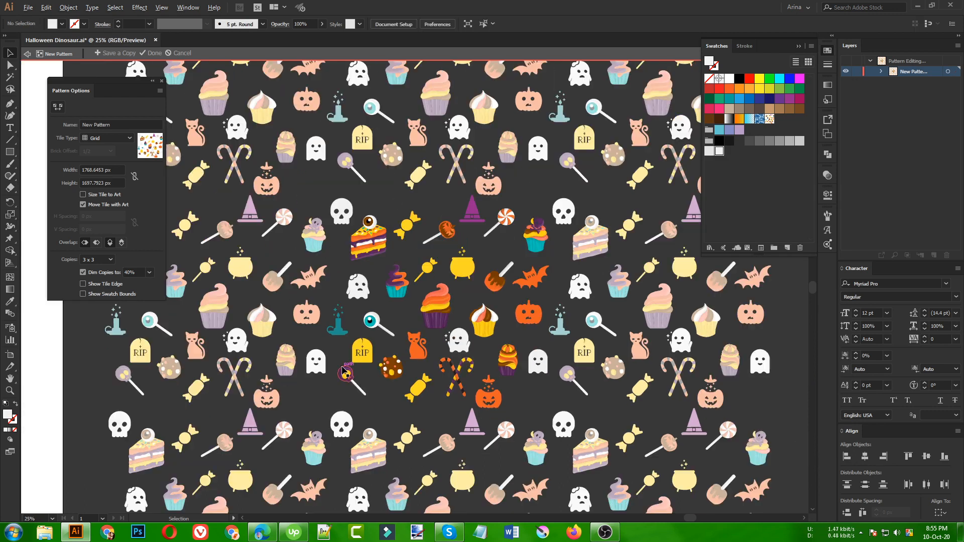
{"action": "key", "text": "ctrl+minus"}
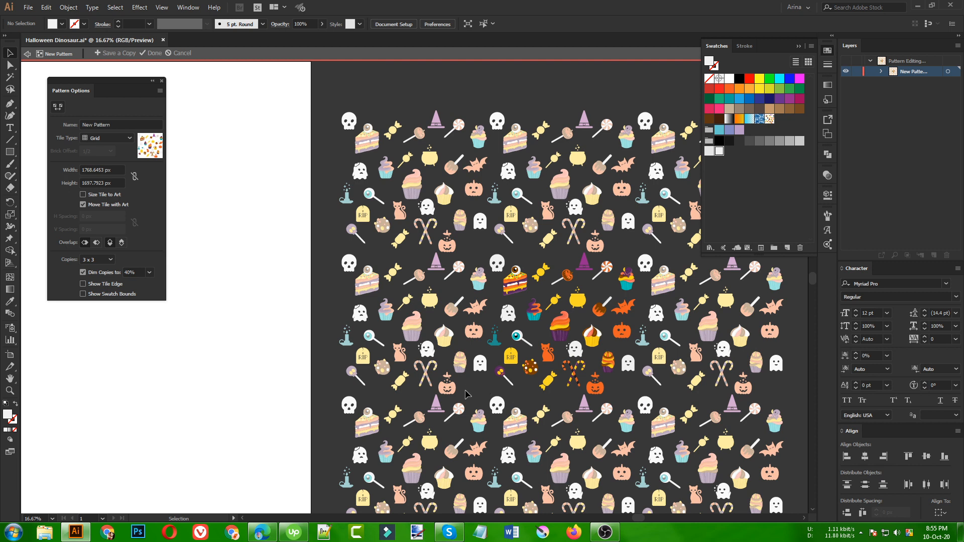
{"action": "scroll", "coordinate": [699, 336], "scroll_direction": "up", "scroll_amount": 2}
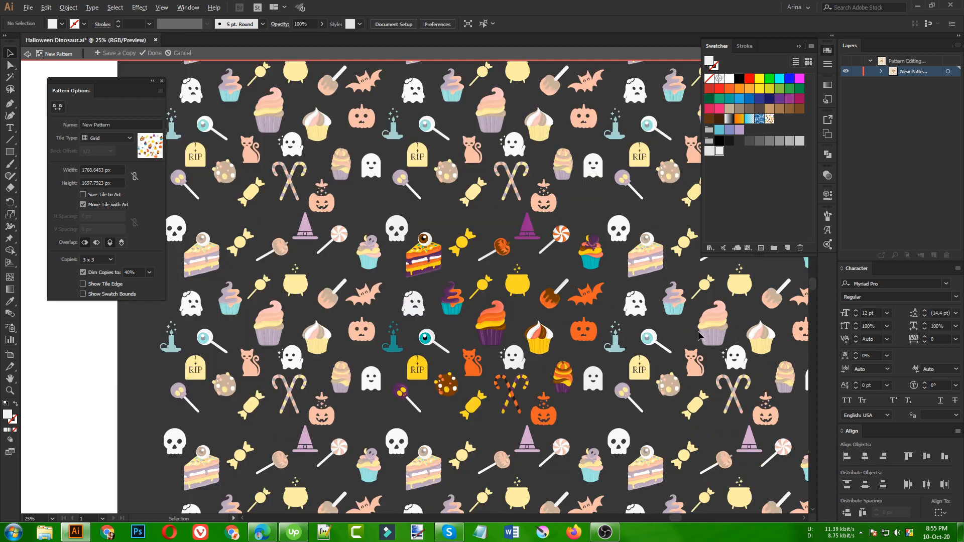
{"action": "scroll", "coordinate": [480, 194], "scroll_direction": "down", "scroll_amount": 1}
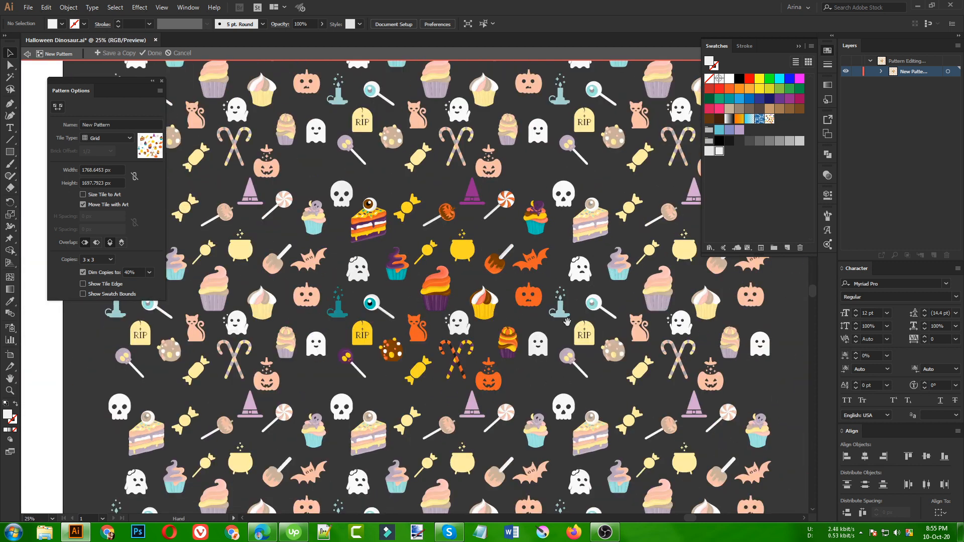
{"action": "left_click_drag", "start_coordinate": [566, 323], "coordinate": [528, 324]}
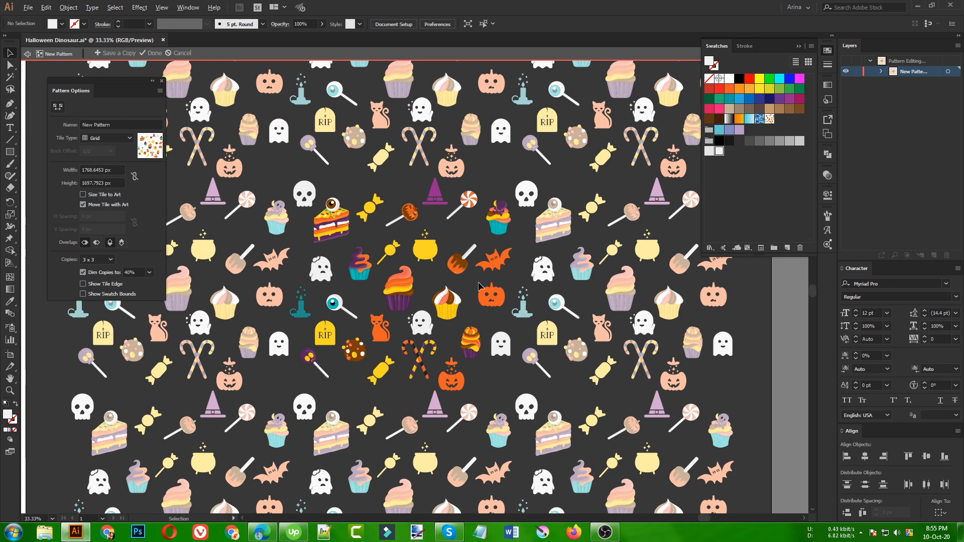
{"action": "scroll", "coordinate": [477, 279], "scroll_direction": "up", "scroll_amount": 1}
{"action": "scroll", "coordinate": [411, 326], "scroll_direction": "up", "scroll_amount": 1}
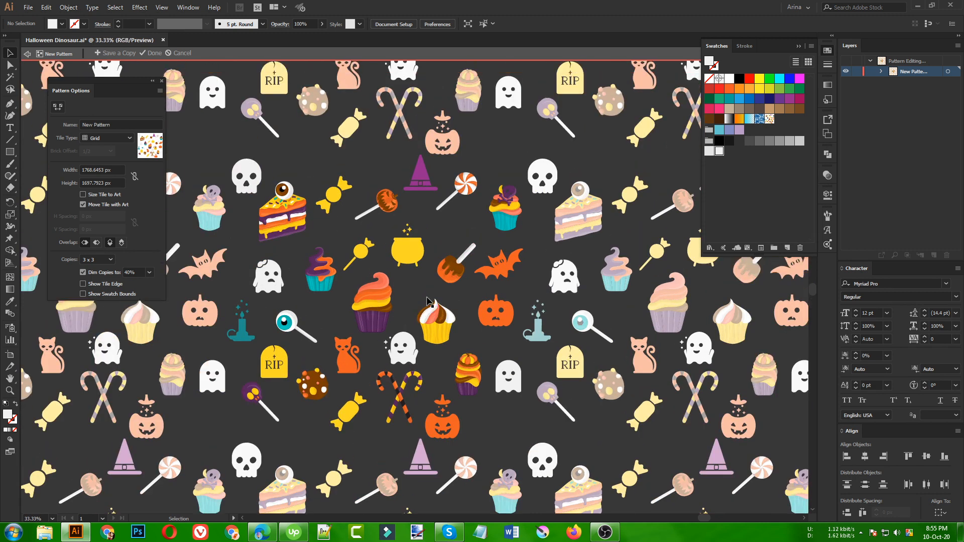
- Fill the pattern's gaps with copies of the jack-o'-lantern below the cookie, the cookie above the skull-topped cupcake and the sparkling ghost beside the witch hat
{"action": "left_click", "coordinate": [447, 426]}
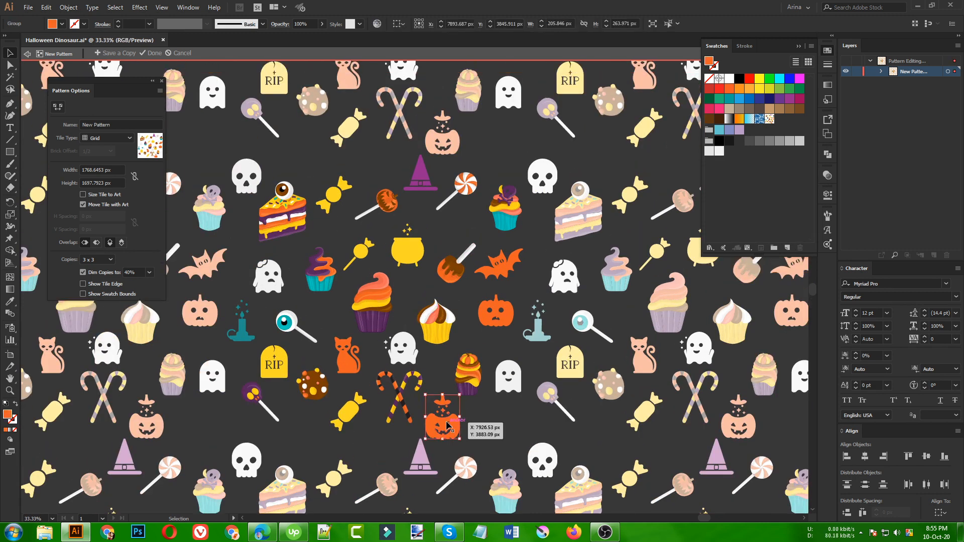
{"action": "left_click_drag", "start_coordinate": [388, 433], "coordinate": [296, 442]}
{"action": "left_click_drag", "start_coordinate": [386, 430], "coordinate": [386, 429]}
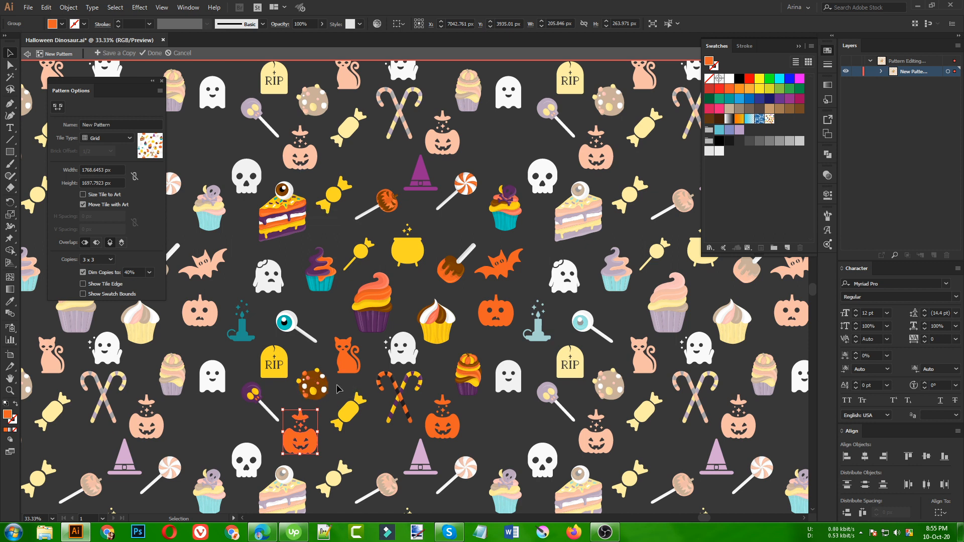
{"action": "left_click_drag", "start_coordinate": [320, 387], "coordinate": [510, 144]}
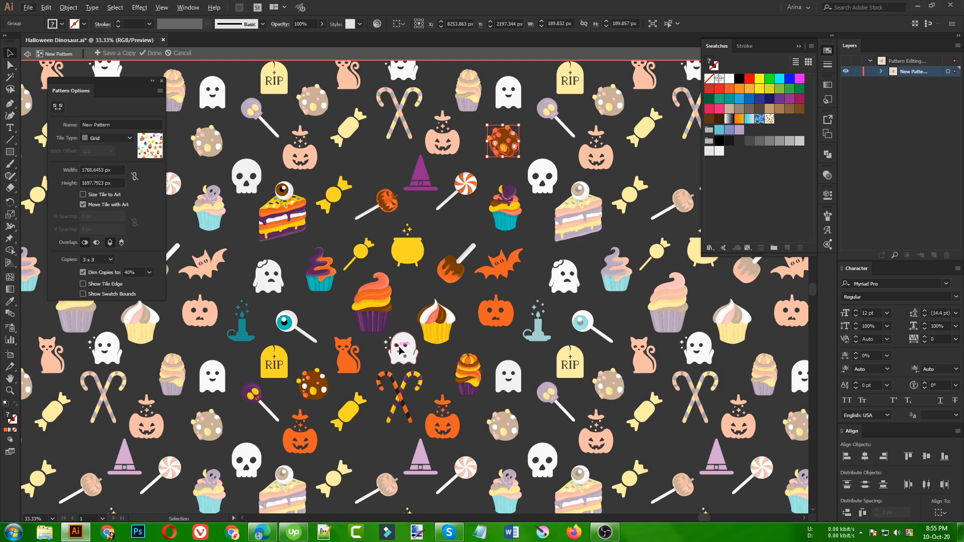
{"action": "left_click_drag", "start_coordinate": [402, 350], "coordinate": [370, 166]}
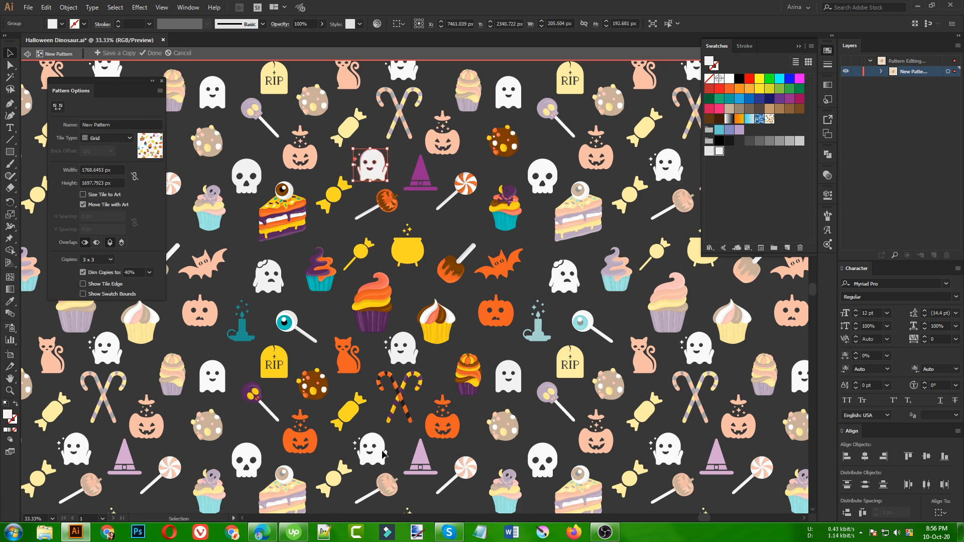
{"action": "key", "text": "ctrl+minus"}
{"action": "key", "text": "ctrl+minus"}
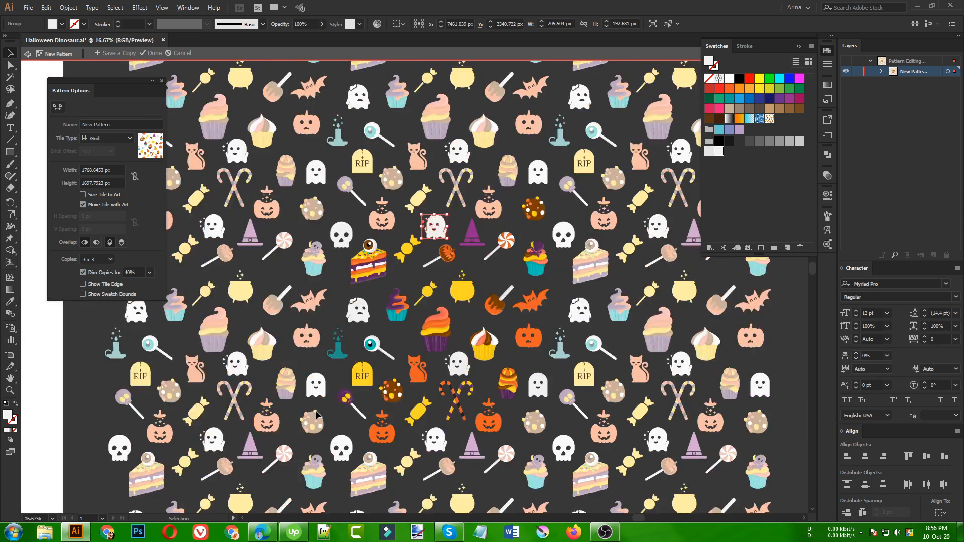
- Fill the gaps around the cauldron with small copies of the pumpkin-topped cupcake, tilted above the caramel apple, and the yellow cupcake above the lollipop-shaped candy
{"action": "left_click_drag", "start_coordinate": [619, 366], "coordinate": [496, 346]}
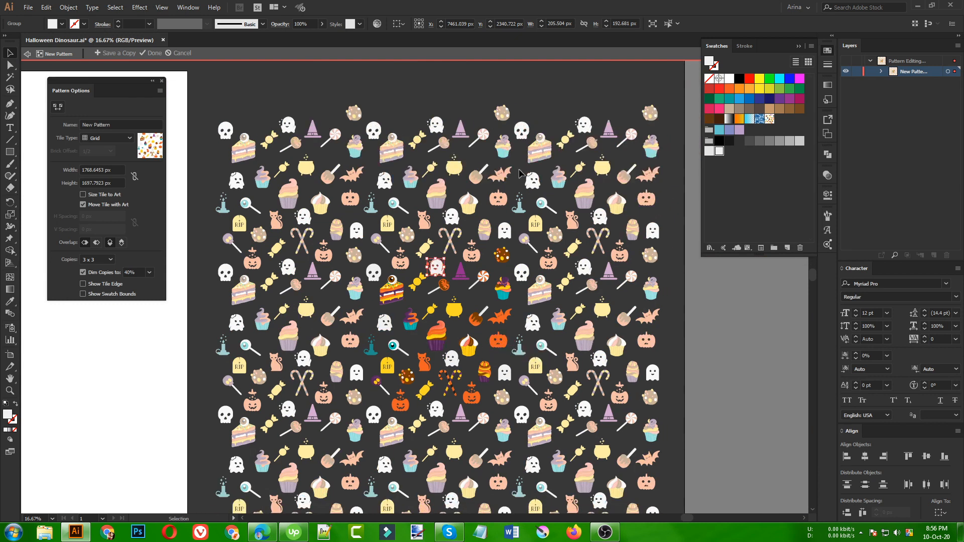
{"action": "key", "text": "ctrl+plus"}
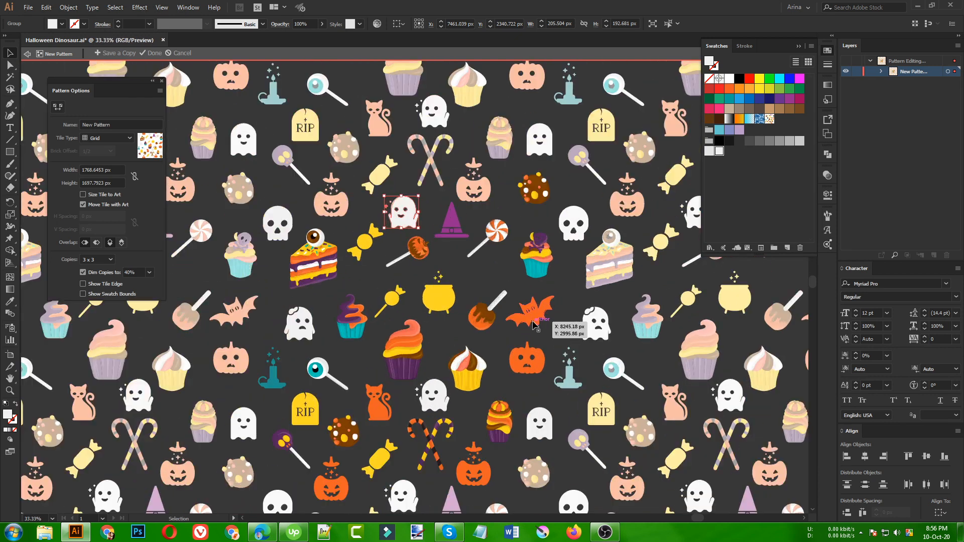
{"action": "key", "text": "ctrl+plus"}
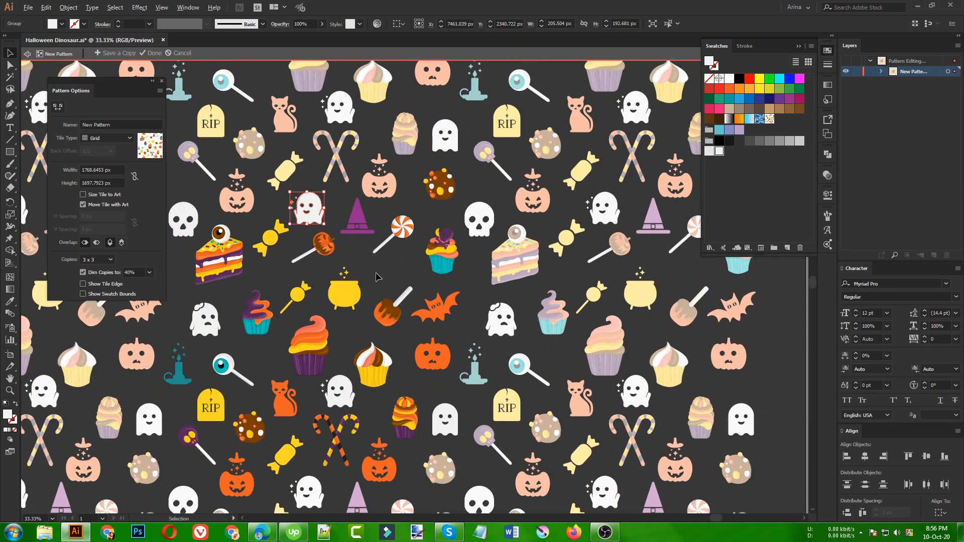
{"action": "scroll", "coordinate": [376, 275], "scroll_direction": "up", "scroll_amount": 1}
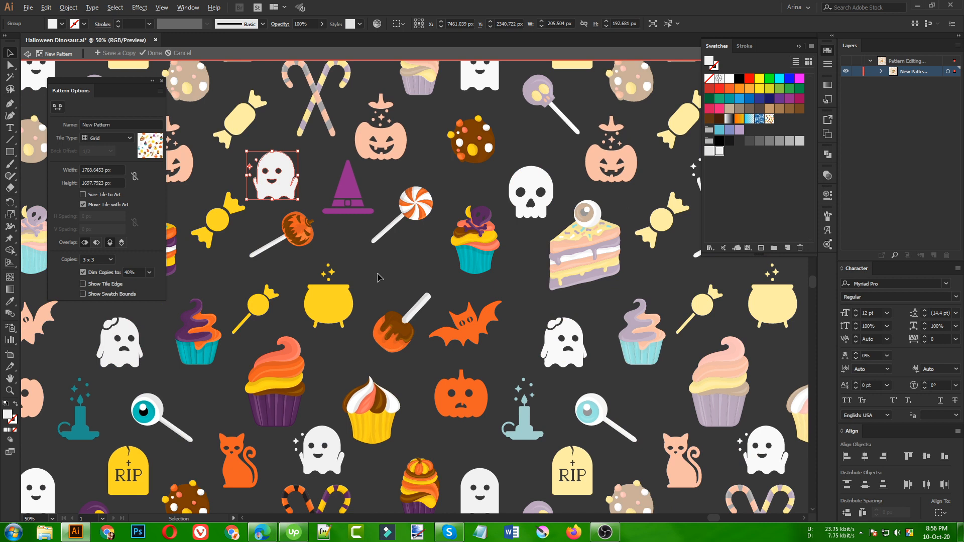
{"action": "scroll", "coordinate": [379, 277], "scroll_direction": "down", "scroll_amount": 1}
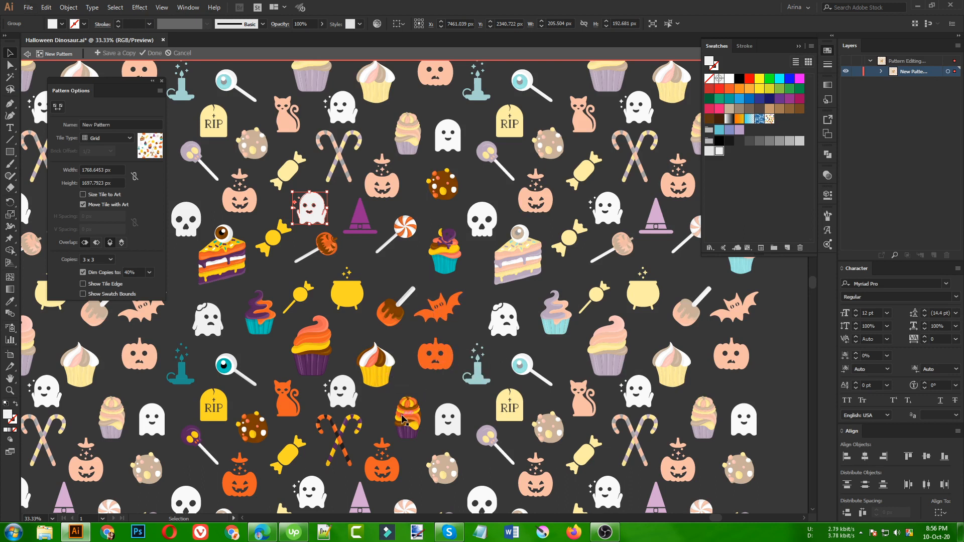
{"action": "left_click_drag", "start_coordinate": [409, 413], "coordinate": [407, 289]}
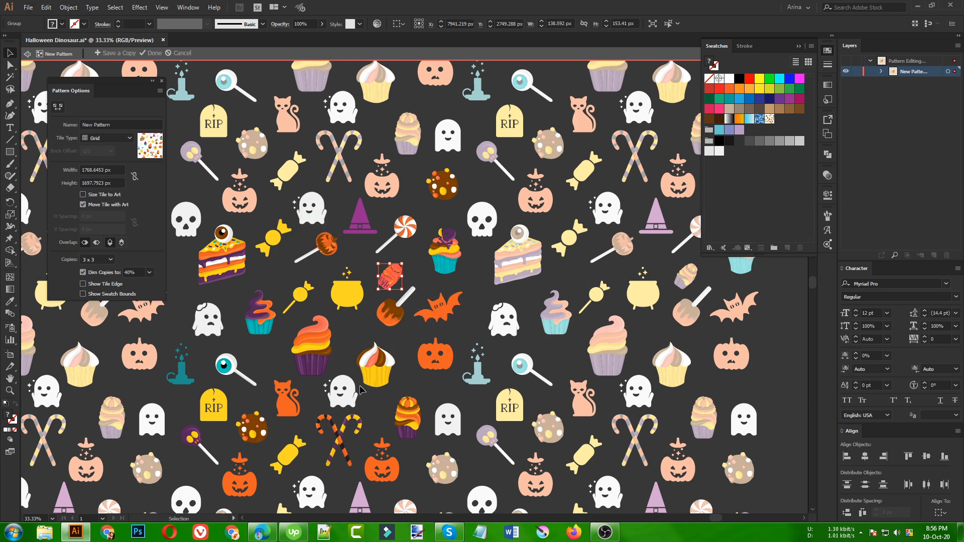
{"action": "left_click_drag", "start_coordinate": [378, 376], "coordinate": [326, 275]}
{"action": "left_click", "coordinate": [355, 299]}
{"action": "left_click", "coordinate": [475, 380]}
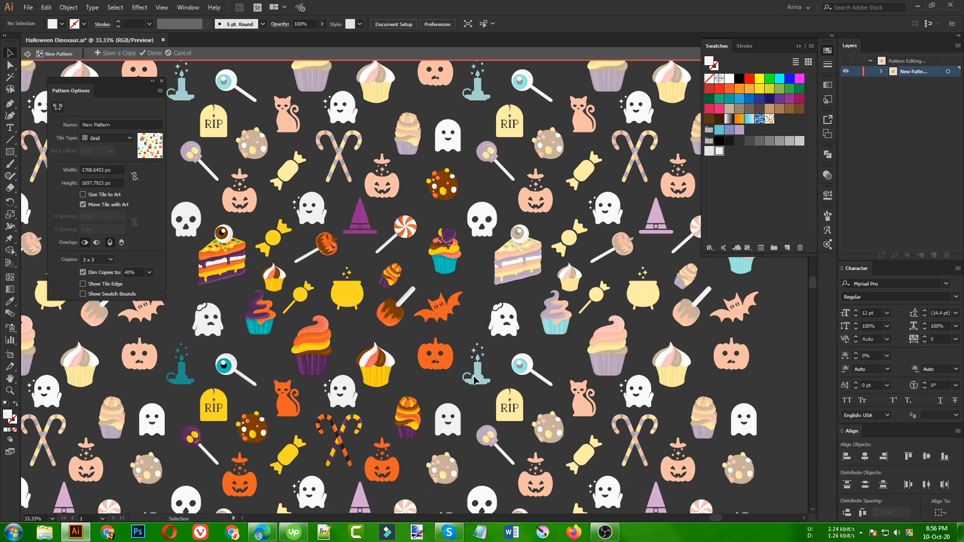
- Place a smaller copy of the orange cat, about 112 × 158 px, beside the skull-topped cupcake and recolour it with the skull's white
{"action": "key", "text": "ctrl+minus"}
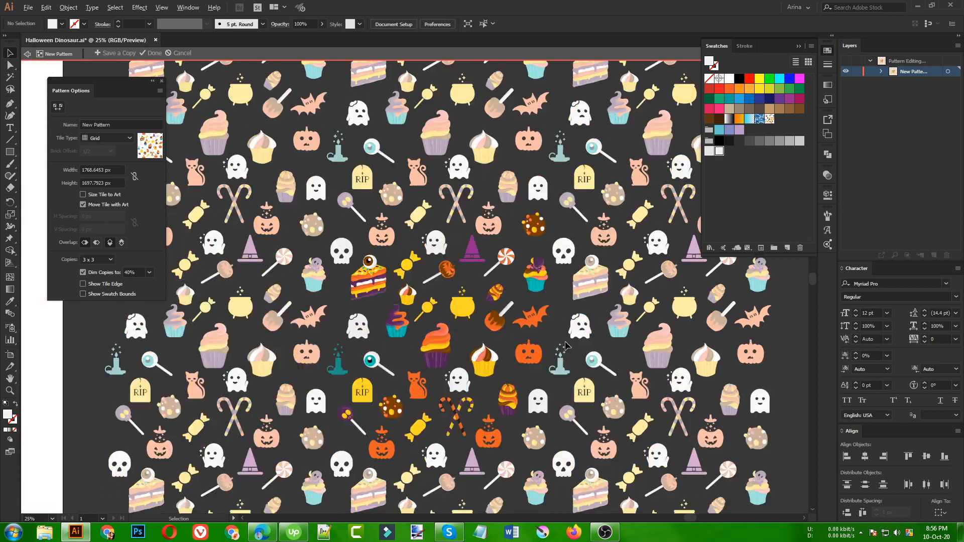
{"action": "key", "text": "ctrl+plus"}
{"action": "key", "text": "ctrl+plus"}
{"action": "key", "text": "ctrl+plus"}
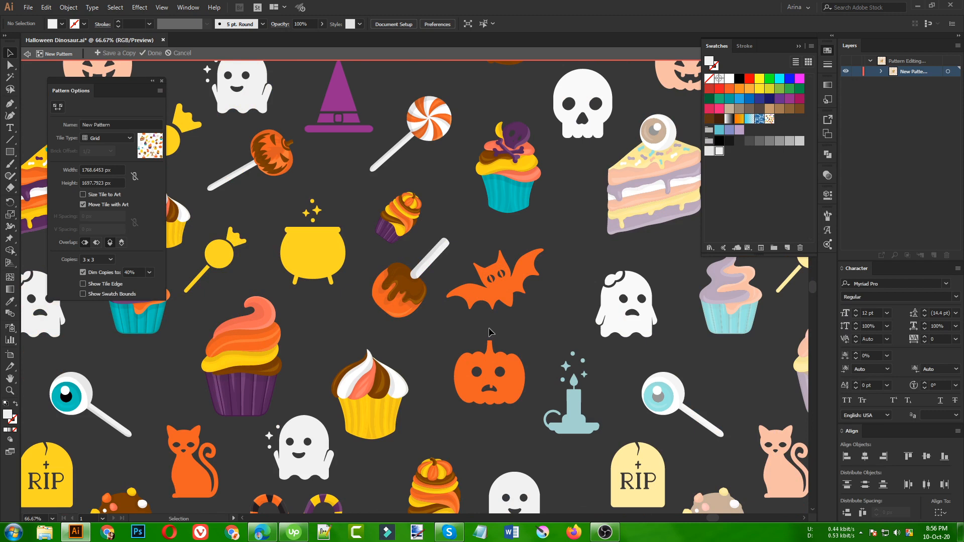
{"action": "key", "text": "ctrl+minus"}
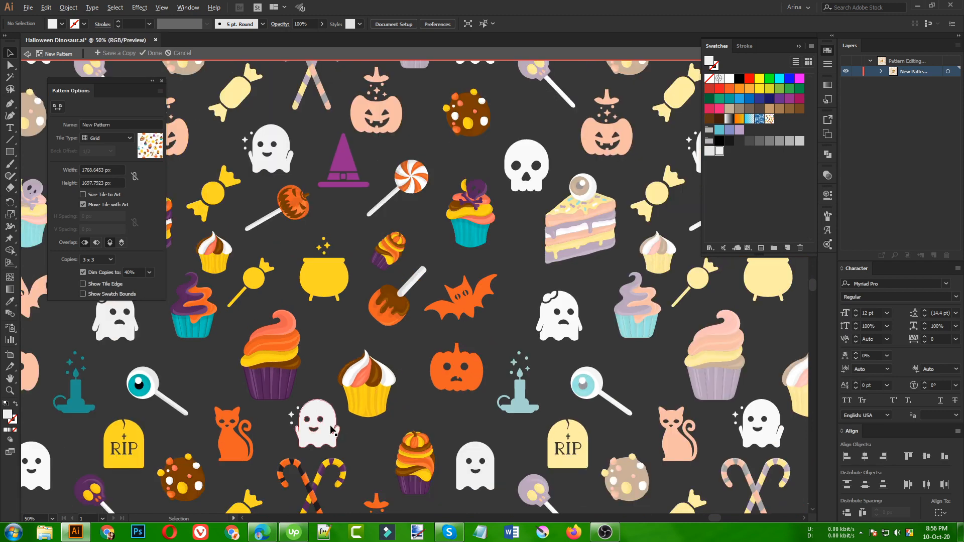
{"action": "left_click_drag", "start_coordinate": [241, 439], "coordinate": [534, 272]}
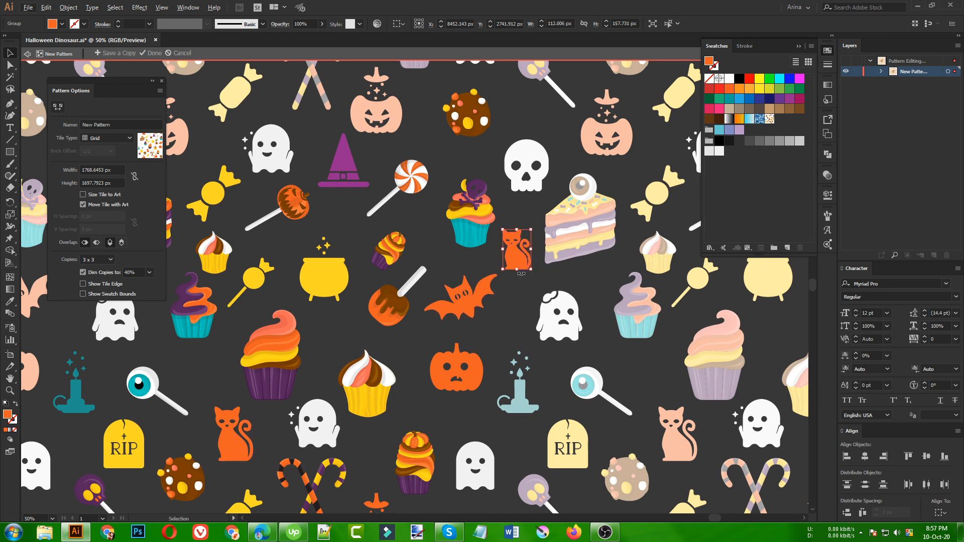
{"action": "key", "text": "i"}
{"action": "left_click", "coordinate": [537, 182]}
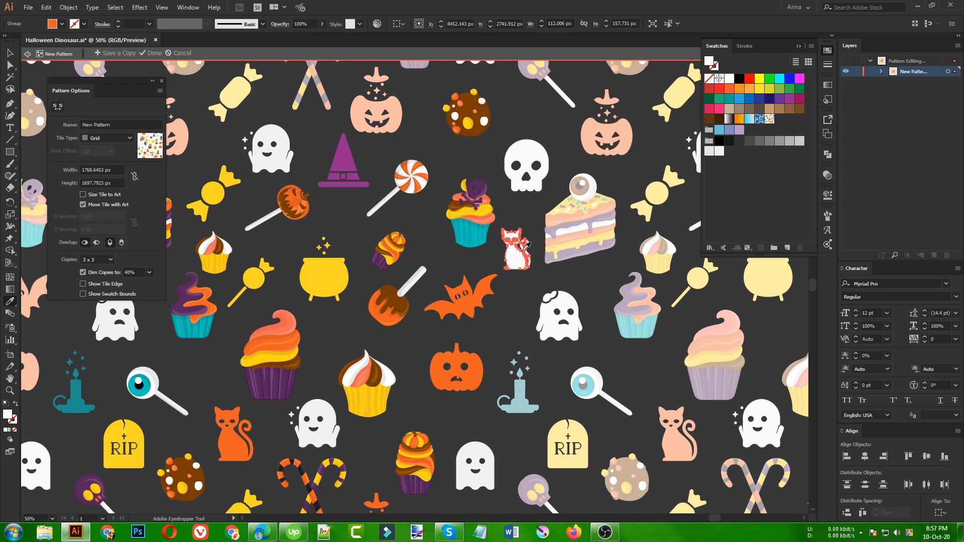
{"action": "key", "text": "v"}
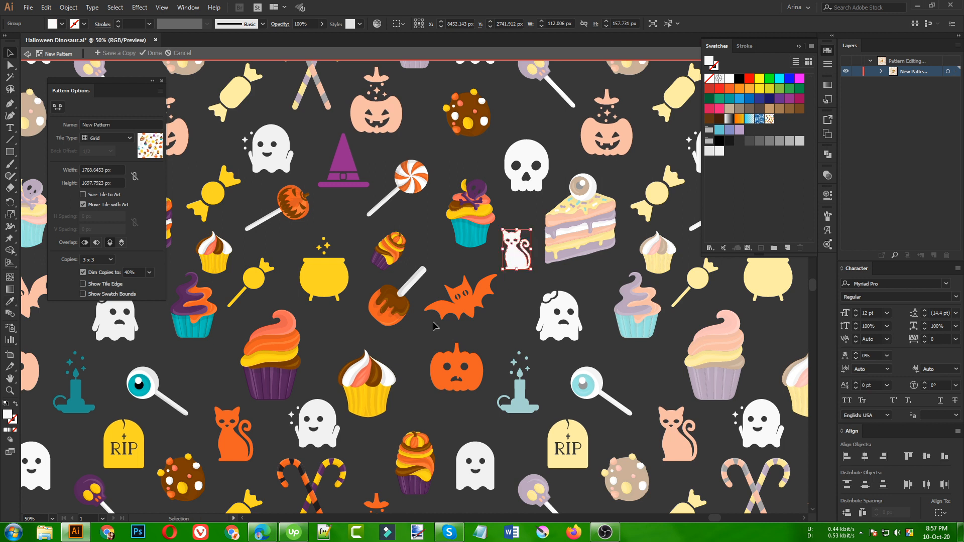
{"action": "left_click", "coordinate": [342, 395]}
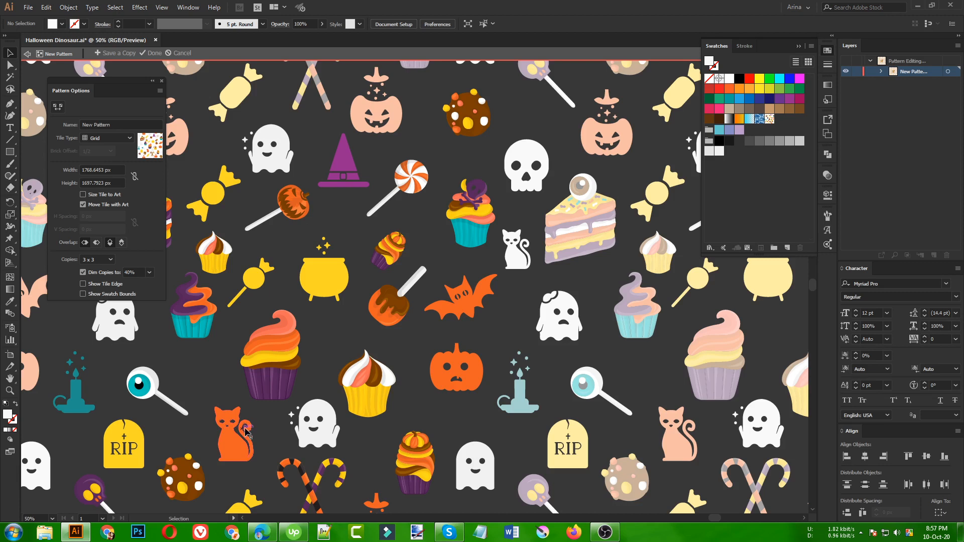
- Place a small level copy of the orange bat, about 196 × 102 px, above the yellow cupcake and recolour it yellow
{"action": "left_click", "coordinate": [482, 302]}
{"action": "left_click_drag", "start_coordinate": [482, 303], "coordinate": [362, 343]}
{"action": "key", "text": "i"}
{"action": "left_click", "coordinate": [347, 161]}
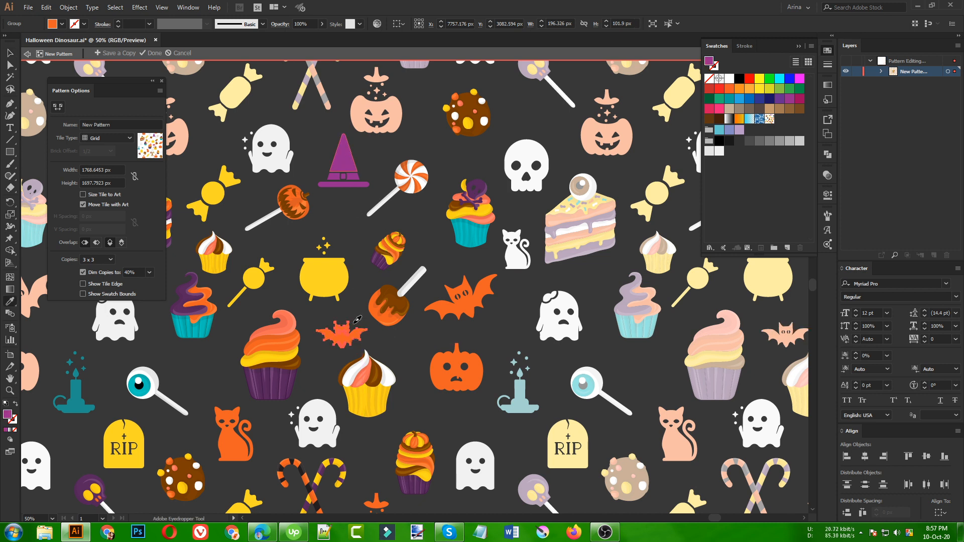
{"action": "left_click", "coordinate": [405, 352]}
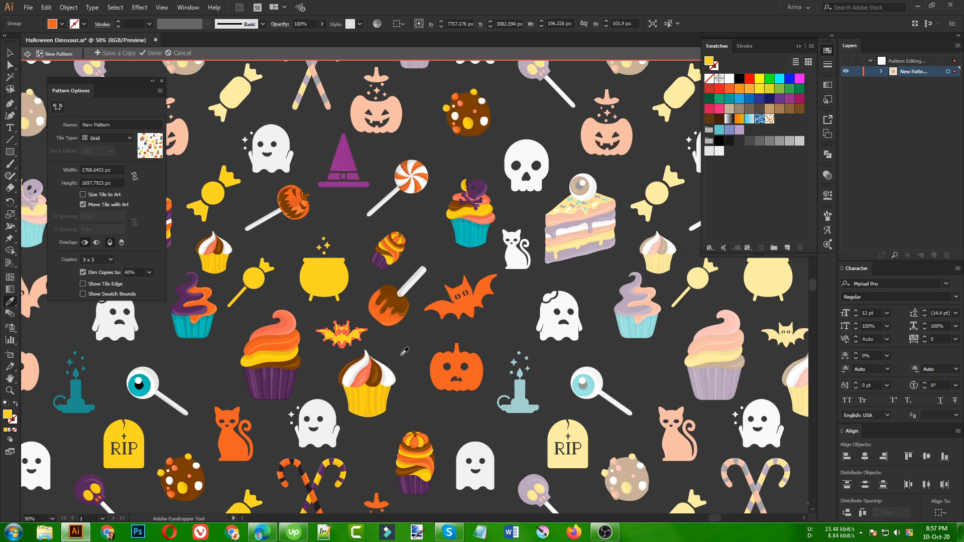
{"action": "key", "text": "v"}
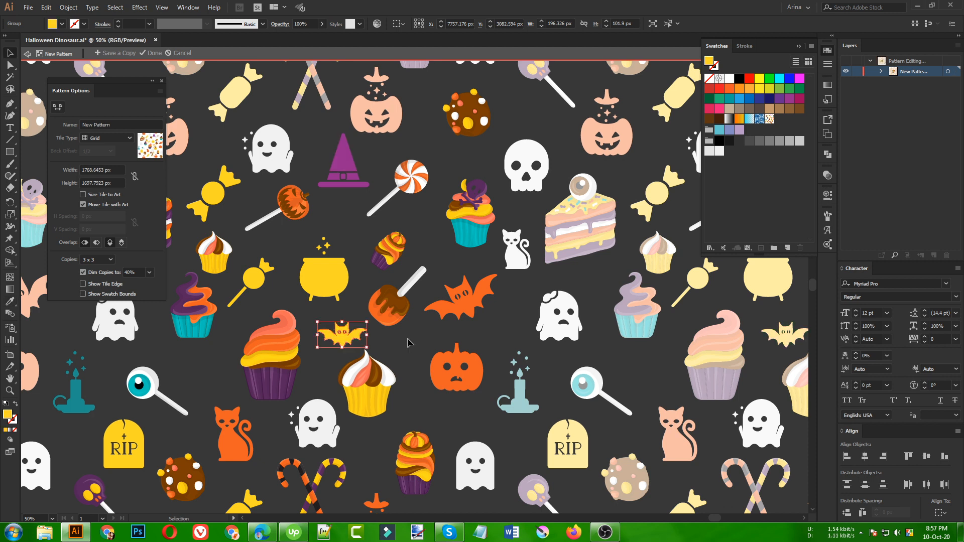
{"action": "left_click", "coordinate": [393, 348]}
- Duplicate the yellow bat into the gap beside the eyeball lollipop and the white cat beside the upper cookie
{"action": "scroll", "coordinate": [394, 348], "scroll_direction": "down", "scroll_amount": 1}
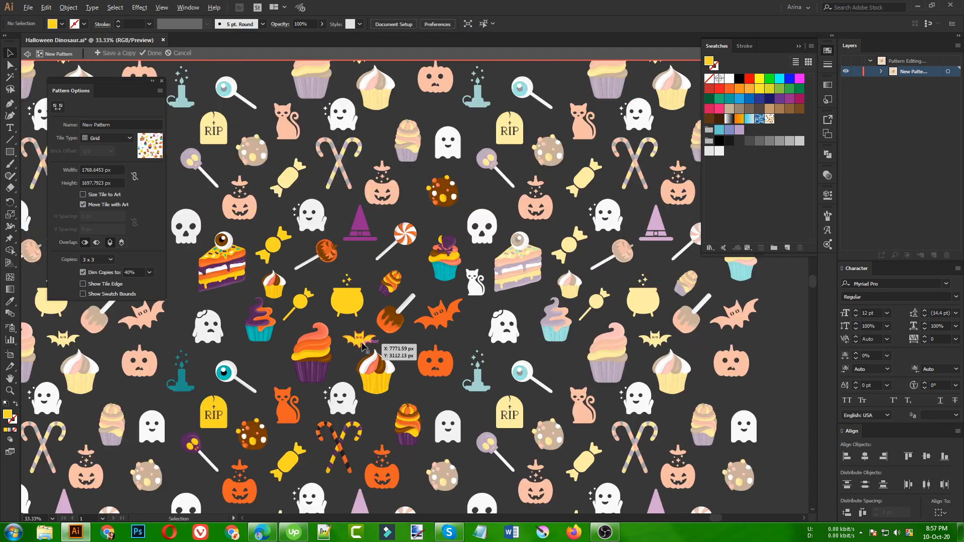
{"action": "left_click_drag", "start_coordinate": [363, 346], "coordinate": [268, 371]}
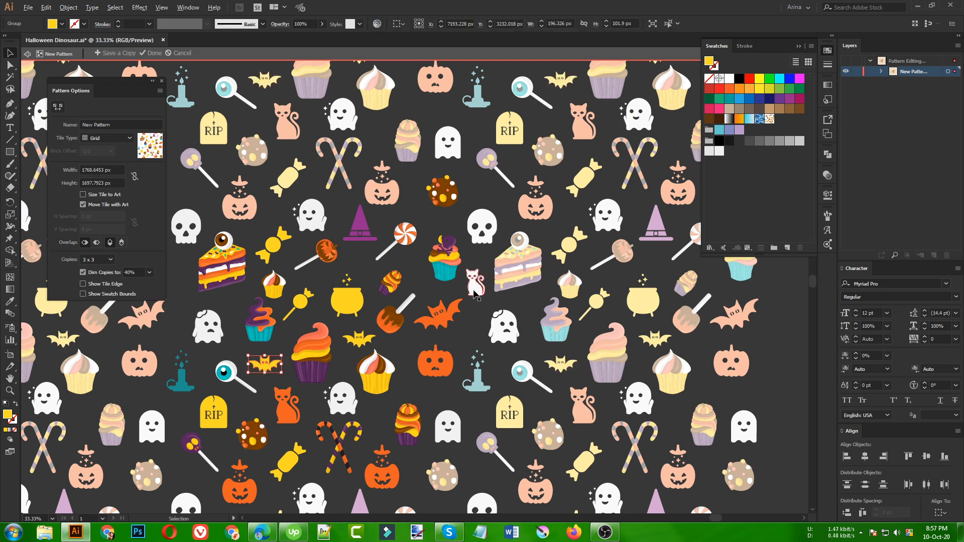
{"action": "left_click_drag", "start_coordinate": [474, 293], "coordinate": [476, 198]}
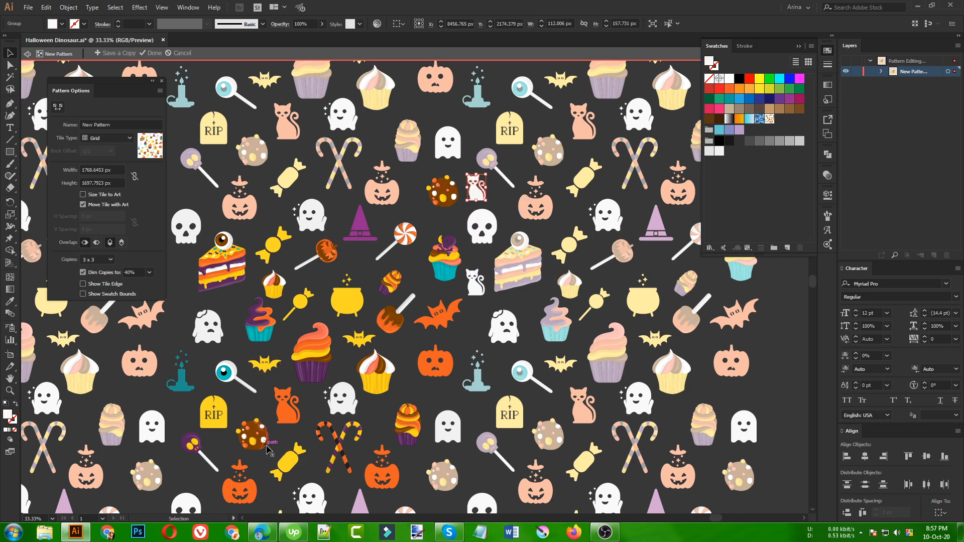
- Add a cookie copy shrunk to about 133 × 133 px below the witch hat and a small rotated orange bat above the skull-topped cupcake
{"action": "left_click_drag", "start_coordinate": [270, 451], "coordinate": [368, 268]}
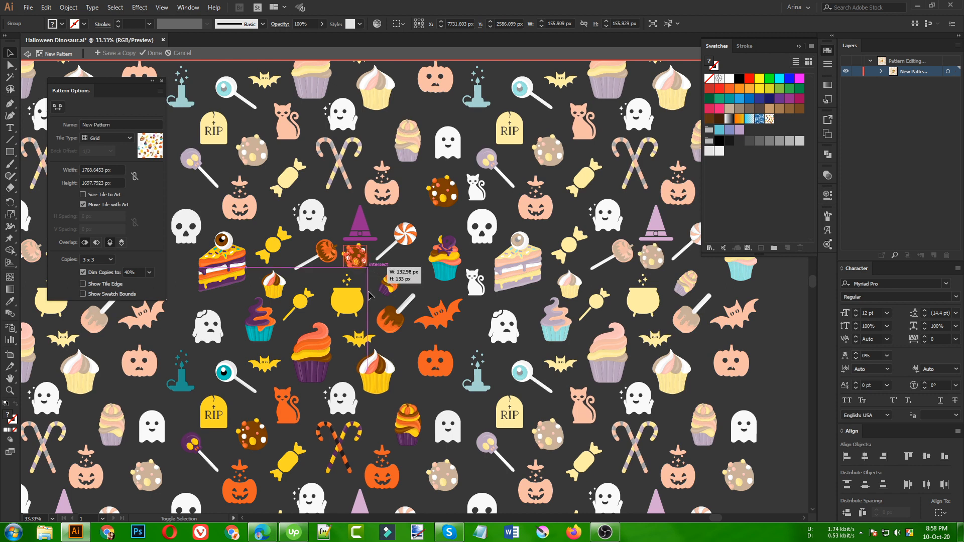
{"action": "left_click", "coordinate": [369, 295]}
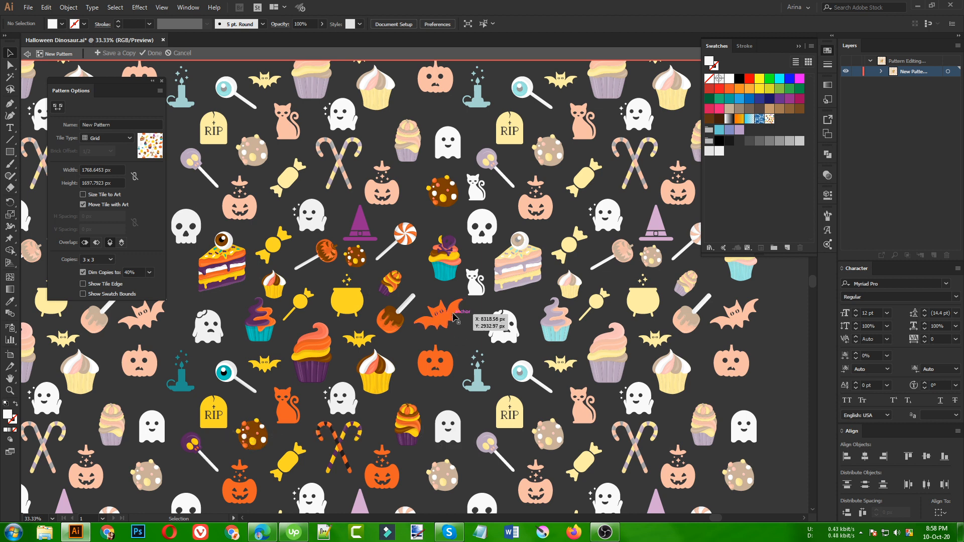
{"action": "left_click_drag", "start_coordinate": [444, 317], "coordinate": [459, 224]}
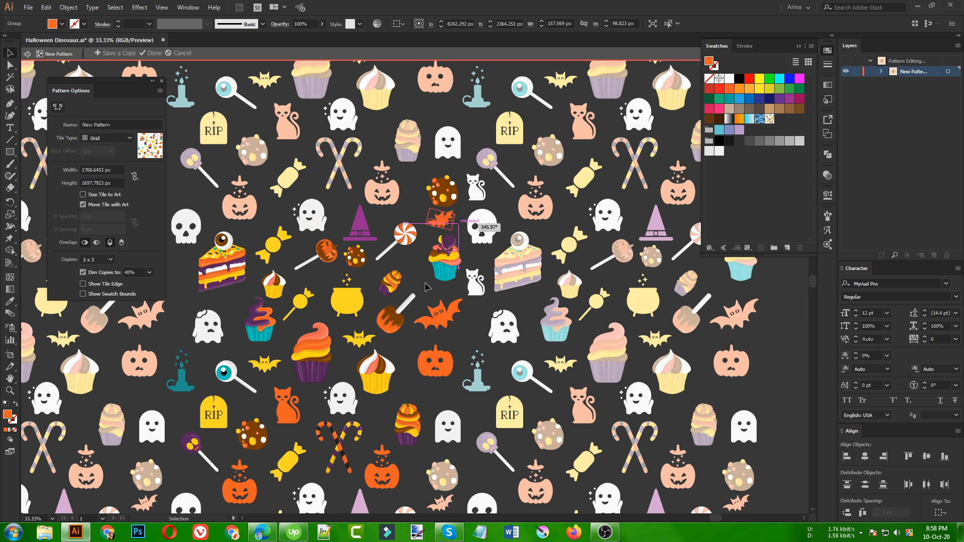
{"action": "left_click", "coordinate": [360, 266]}
- Duplicate the yellow cauldron with its sparkles next to the small pumpkin-topped cupcake
{"action": "scroll", "coordinate": [361, 268], "scroll_direction": "up", "scroll_amount": 1}
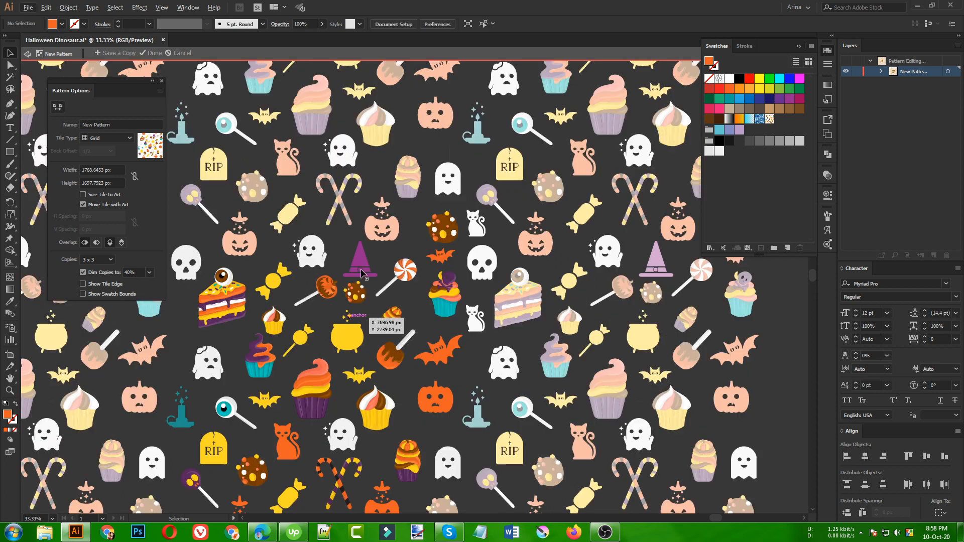
{"action": "scroll", "coordinate": [351, 316], "scroll_direction": "up", "scroll_amount": 1}
{"action": "scroll", "coordinate": [350, 319], "scroll_direction": "up", "scroll_amount": 3}
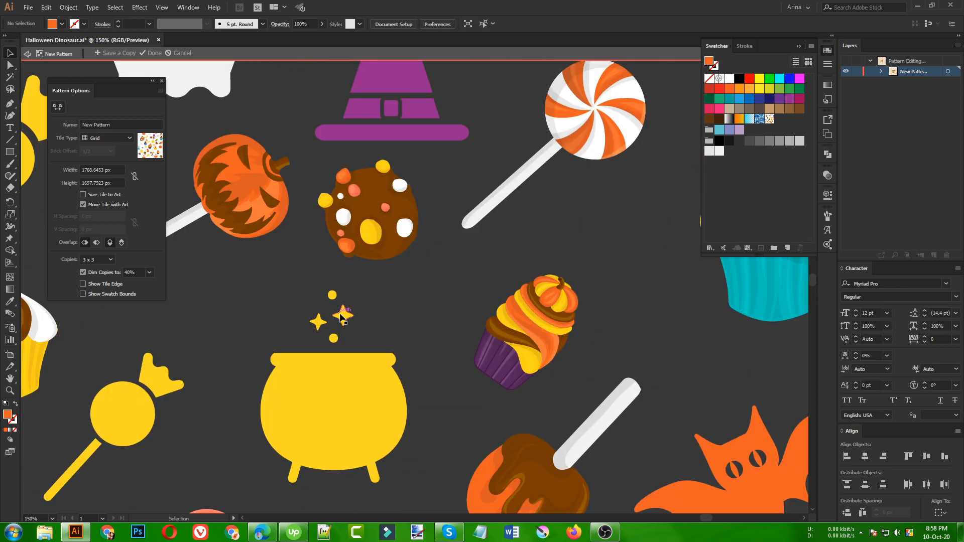
{"action": "left_click", "coordinate": [346, 317]}
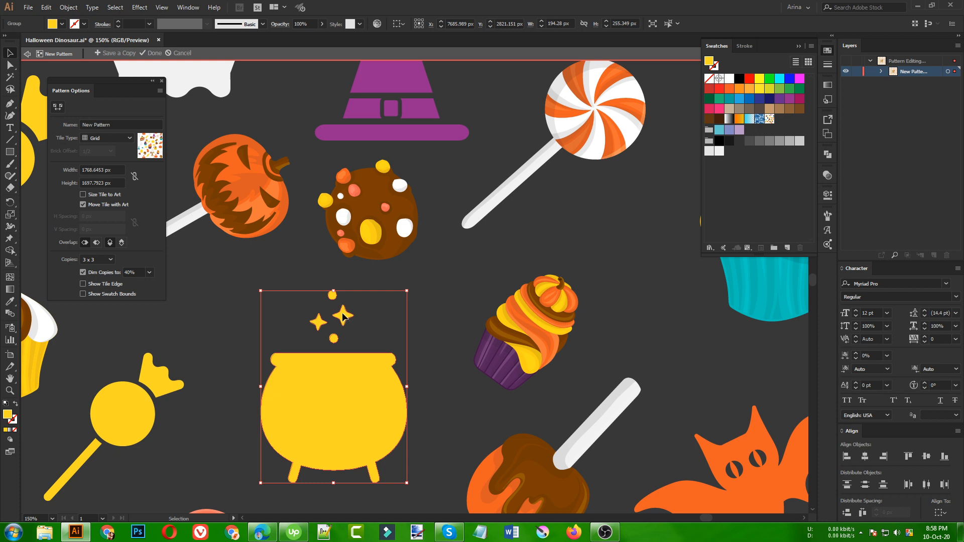
{"action": "left_click_drag", "start_coordinate": [354, 323], "coordinate": [682, 333]}
{"action": "key", "text": "shift+e"}
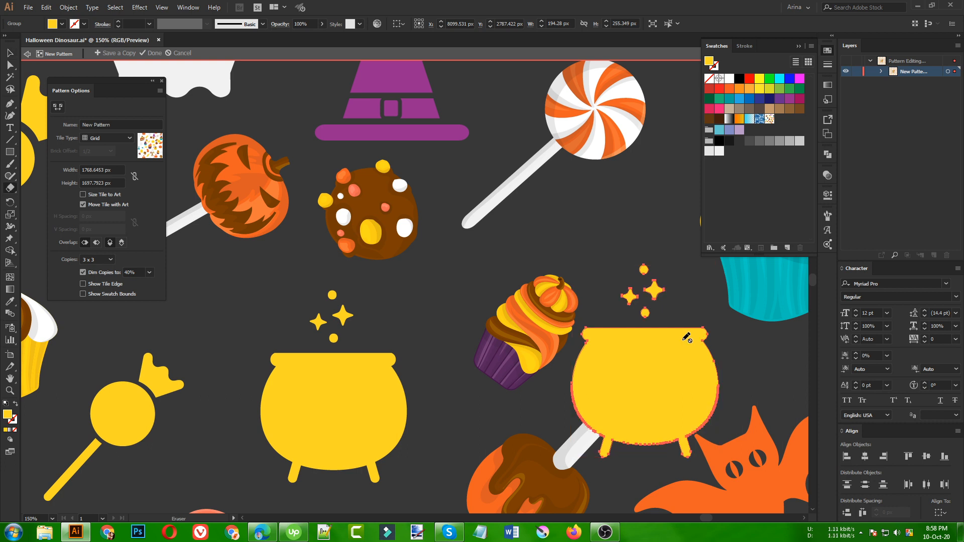
{"action": "key", "text": "v"}
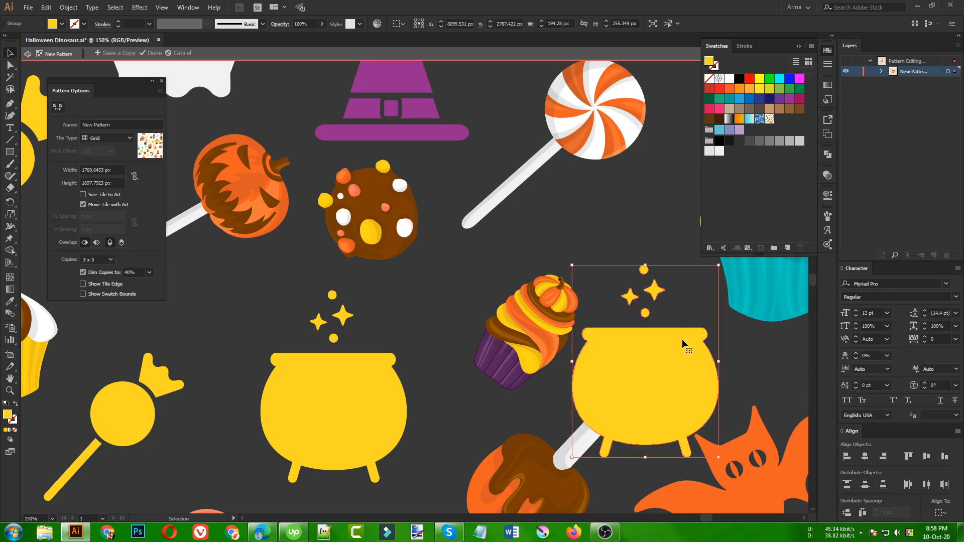
- Ungroup the cauldron copy and delete its pot, keeping only the sparkles
{"action": "right_click", "coordinate": [682, 339]}
{"action": "left_click", "coordinate": [711, 436]}
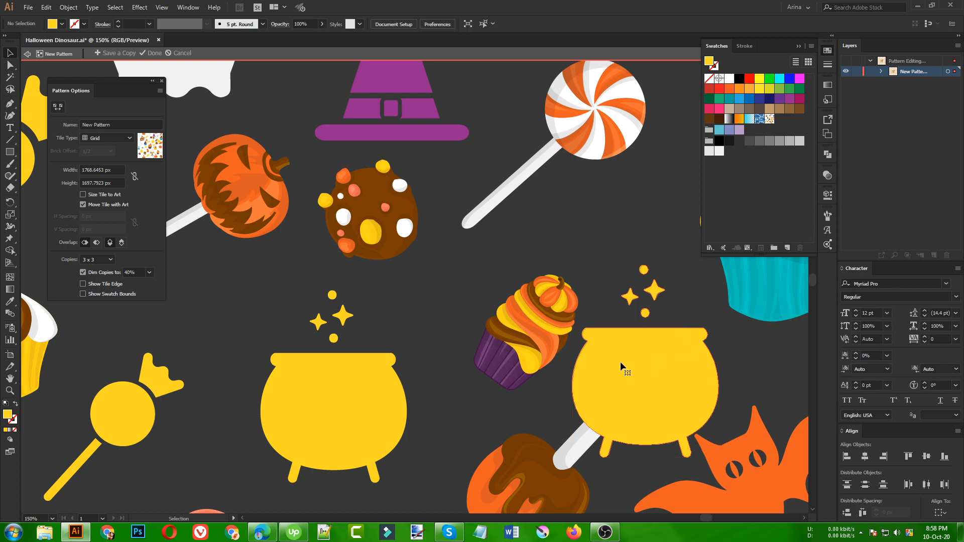
{"action": "right_click", "coordinate": [653, 351]}
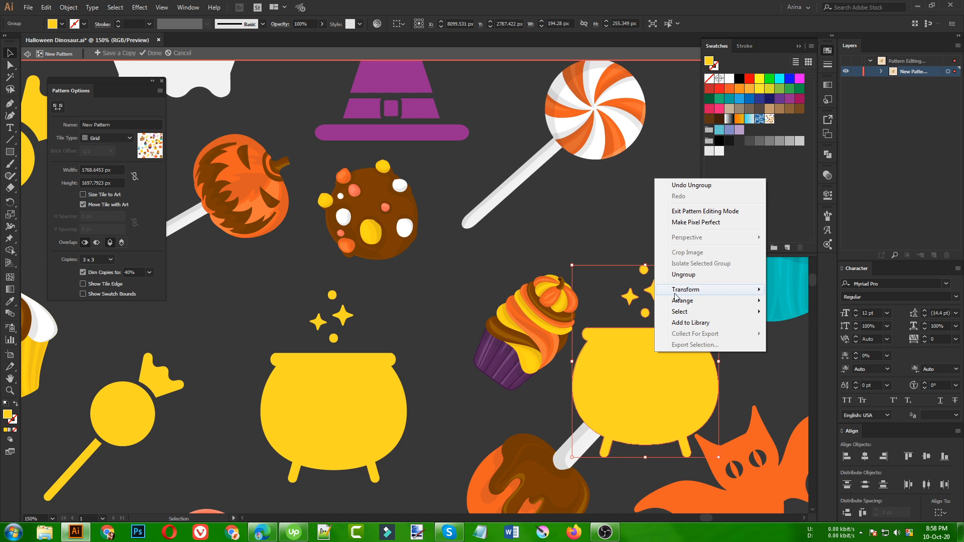
{"action": "left_click", "coordinate": [684, 275]}
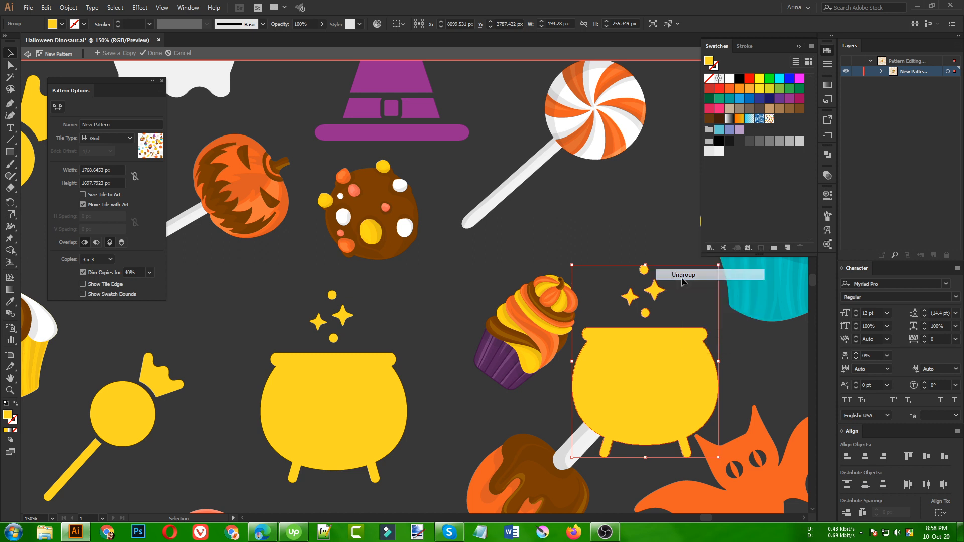
{"action": "left_click", "coordinate": [678, 315]}
{"action": "left_click", "coordinate": [676, 333]}
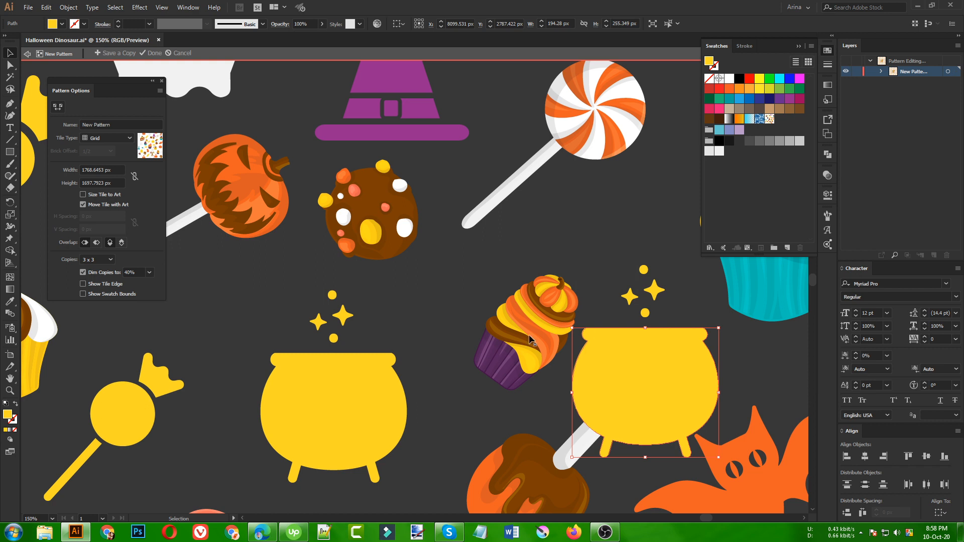
{"action": "key", "text": "Delete"}
- Group the loose sparkles beside the small pumpkin-topped cupcake and enlarge them to about 84 × 100 px
{"action": "scroll", "coordinate": [244, 322], "scroll_direction": "down", "scroll_amount": 1}
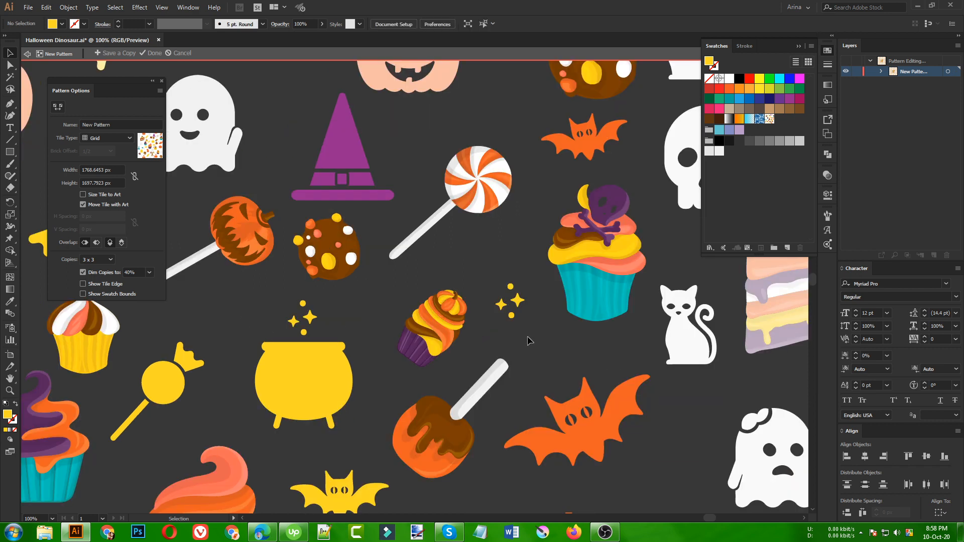
{"action": "left_click_drag", "start_coordinate": [530, 335], "coordinate": [491, 261]}
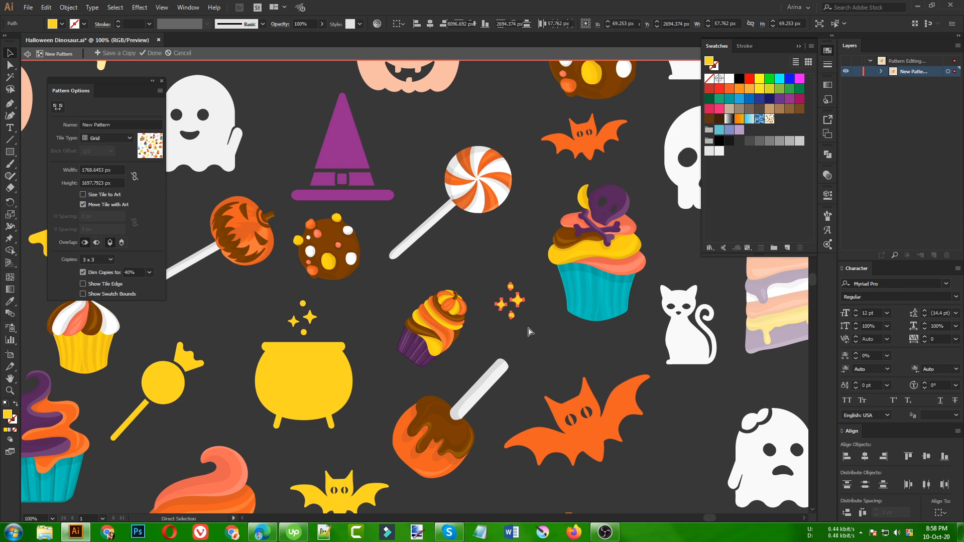
{"action": "key", "text": "v"}
{"action": "left_click_drag", "start_coordinate": [526, 318], "coordinate": [533, 327]}
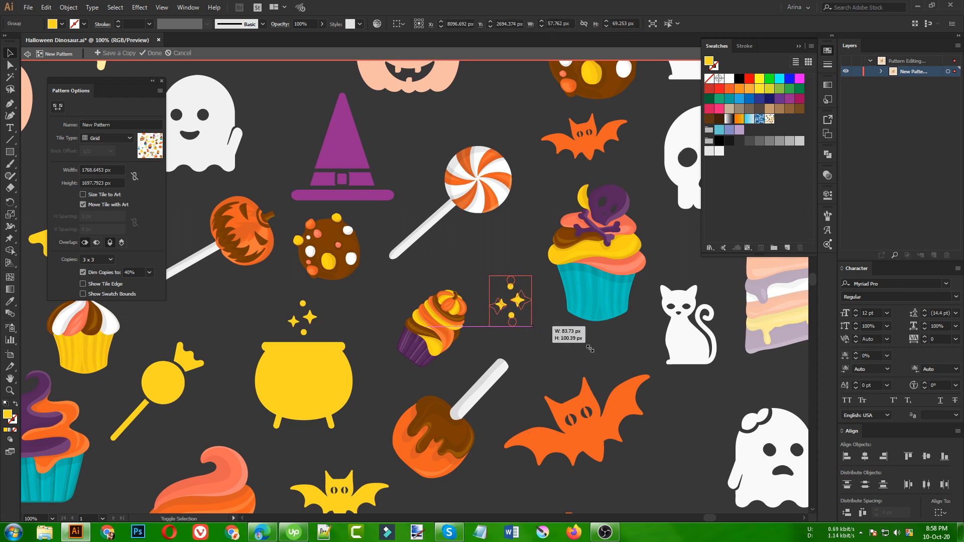
- Match the colour of the sparkle group beside the small pumpkin-topped cupcake to the white cat
{"action": "key", "text": "i"}
{"action": "left_click", "coordinate": [676, 344]}
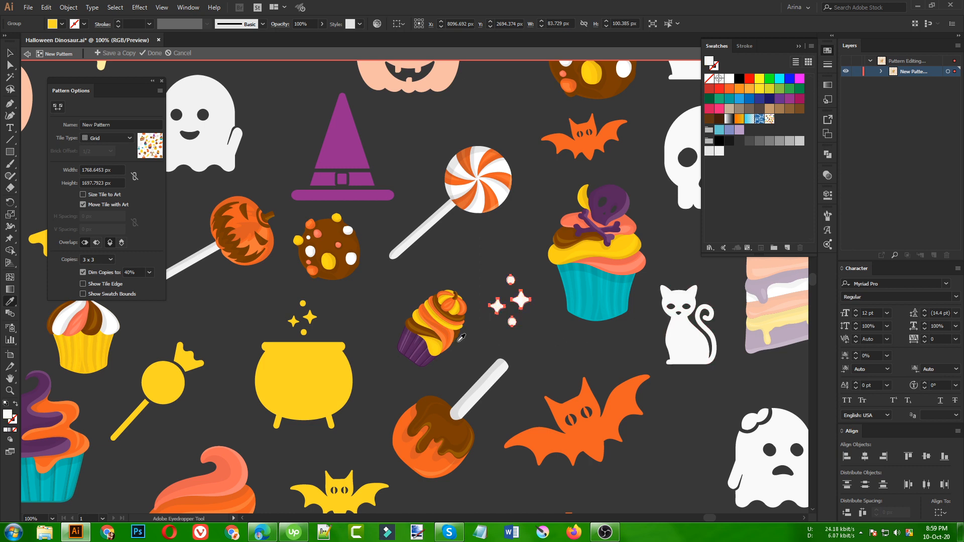
{"action": "key", "text": "v"}
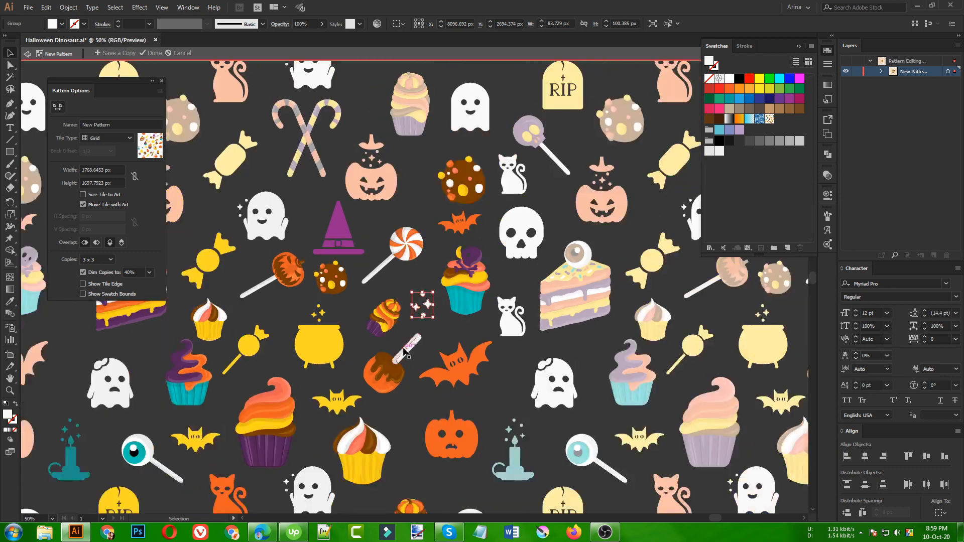
- Copy the white sparkles into the gaps below the cake slice, beside the candy canes and above the skull, and finish editing the pattern
{"action": "scroll", "coordinate": [402, 346], "scroll_direction": "down", "scroll_amount": 1}
{"action": "left_click_drag", "start_coordinate": [418, 323], "coordinate": [229, 349]}
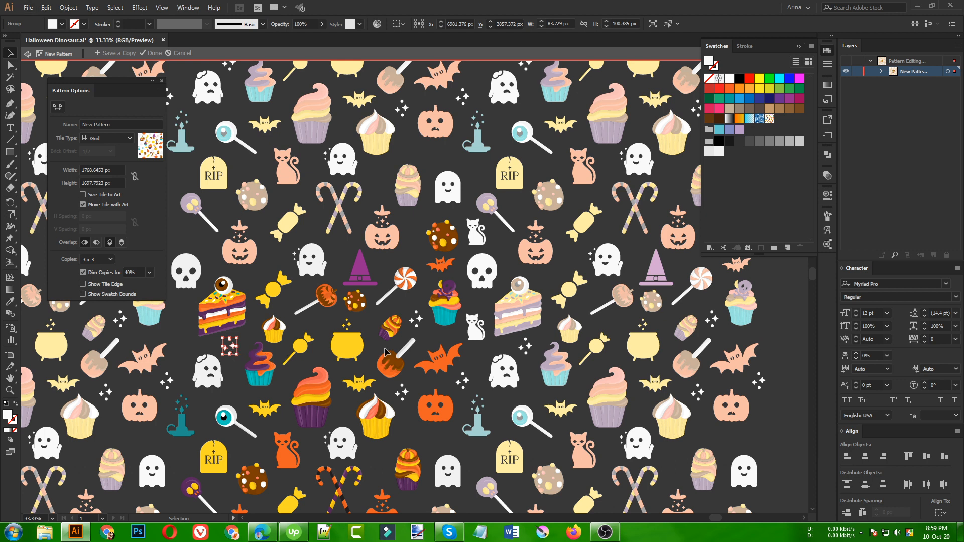
{"action": "left_click_drag", "start_coordinate": [233, 346], "coordinate": [377, 185]}
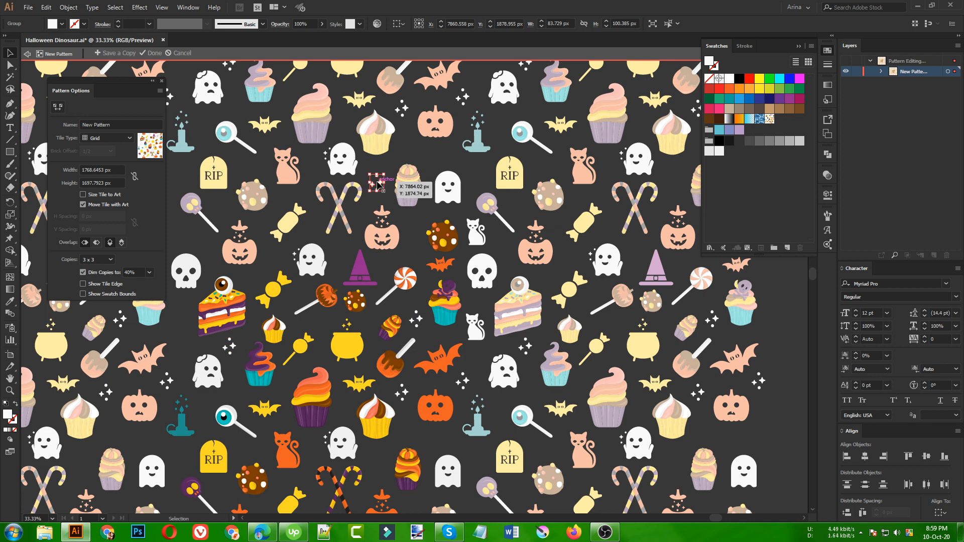
{"action": "key", "text": "ctrl+minus"}
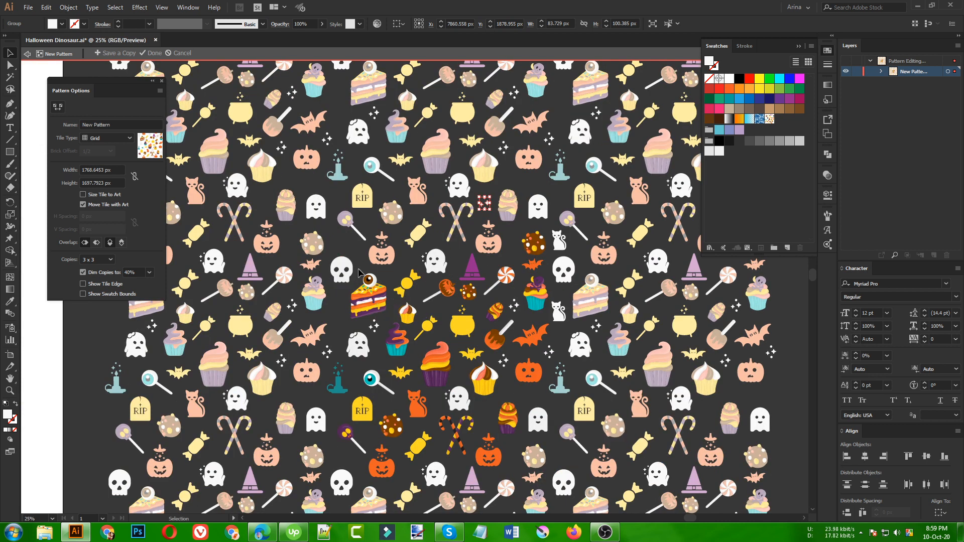
{"action": "scroll", "coordinate": [465, 230], "scroll_direction": "up", "scroll_amount": 1}
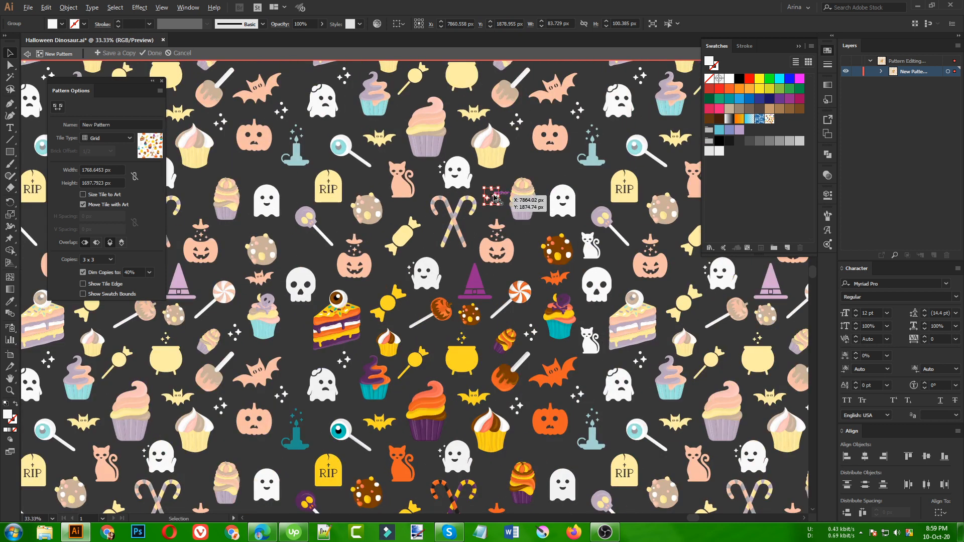
{"action": "left_click_drag", "start_coordinate": [494, 197], "coordinate": [303, 249]}
{"action": "key", "text": "ctrl+minus"}
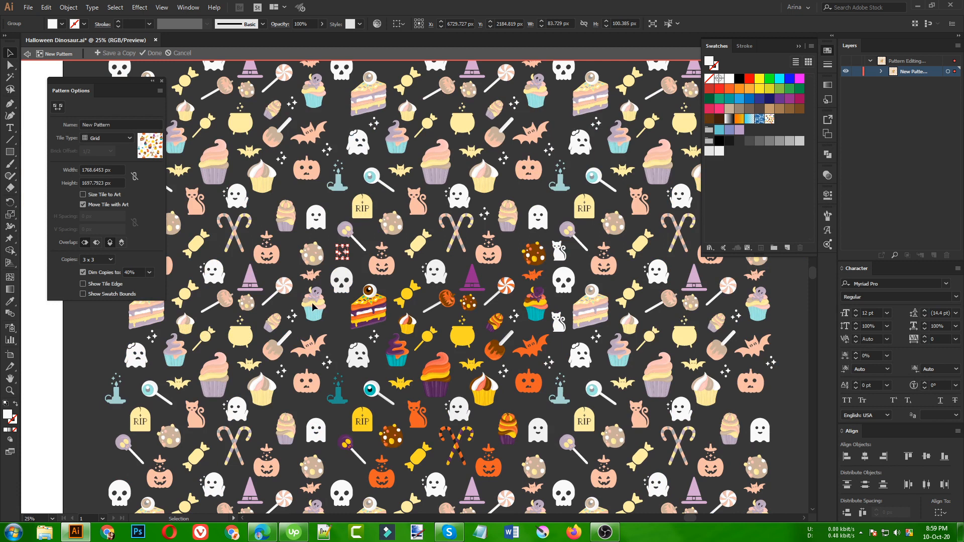
{"action": "left_click", "coordinate": [152, 54]}
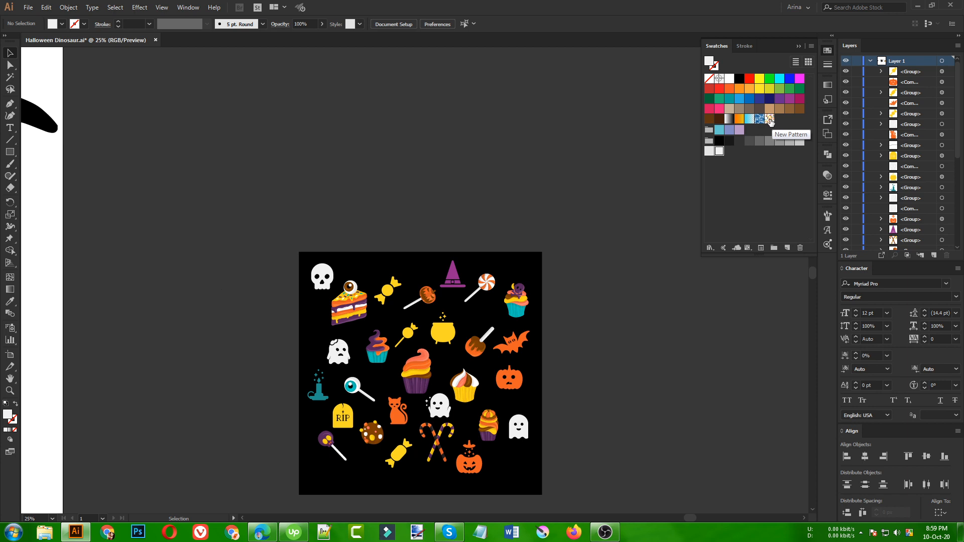
- Try a dark blue fill of #12125b on the dinosaur silhouette
{"action": "scroll", "coordinate": [588, 262], "scroll_direction": "down", "scroll_amount": 2}
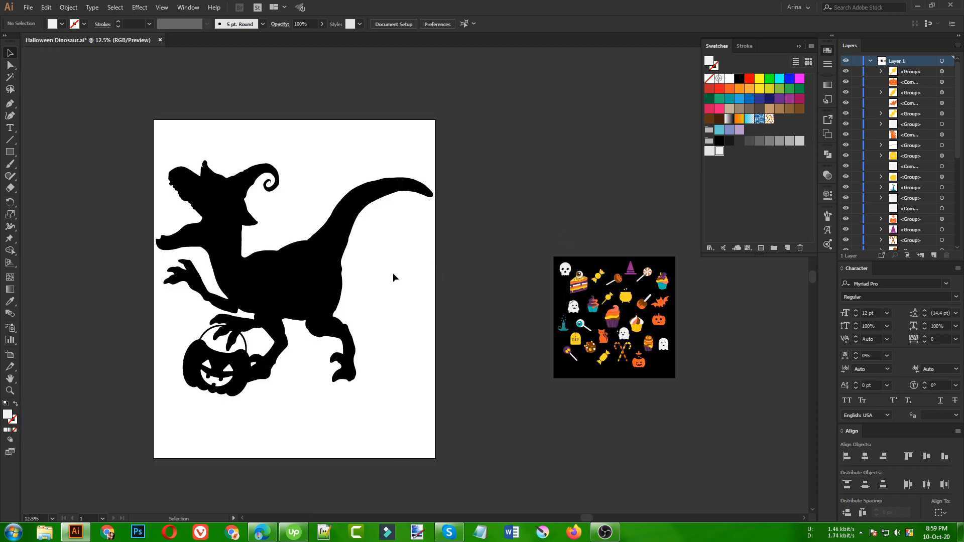
{"action": "scroll", "coordinate": [163, 200], "scroll_direction": "up", "scroll_amount": 1}
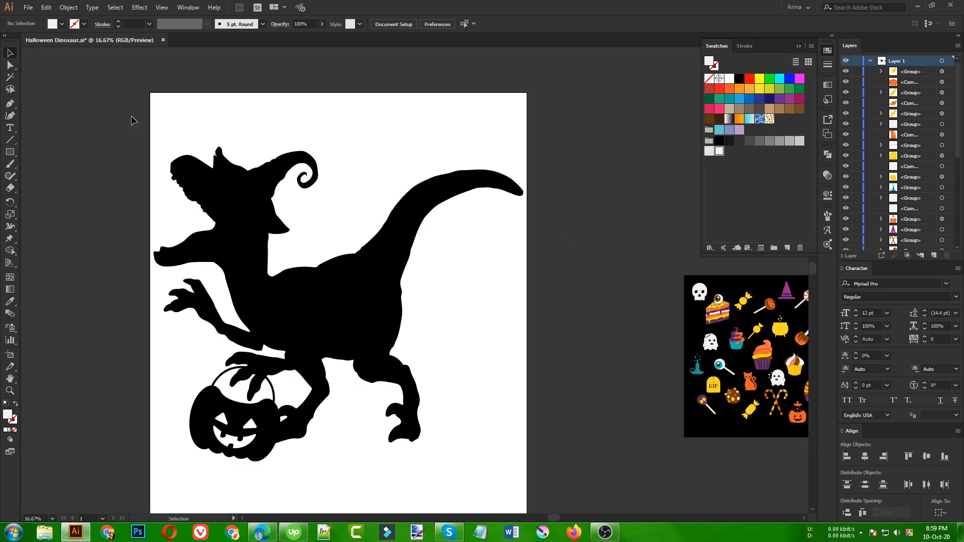
{"action": "left_click_drag", "start_coordinate": [131, 116], "coordinate": [534, 402]}
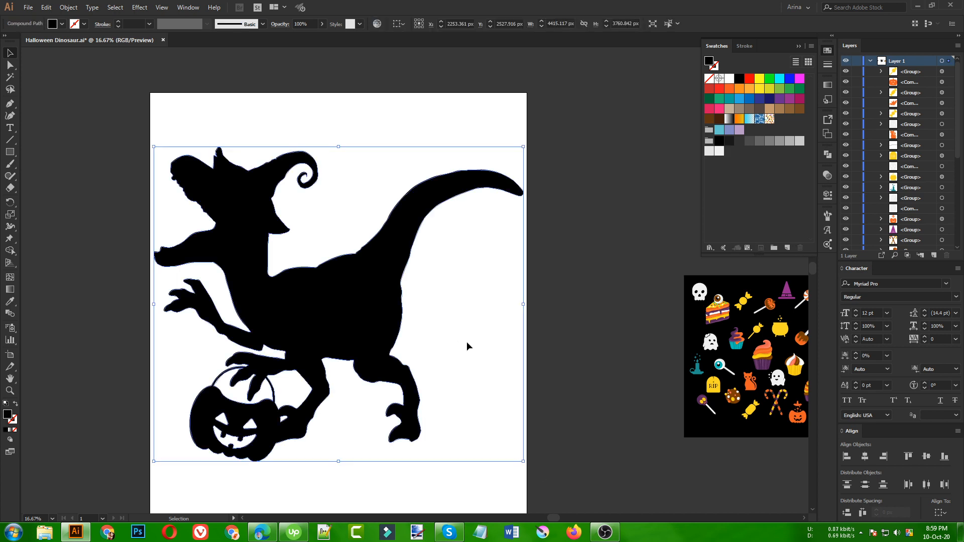
{"action": "double_click", "coordinate": [11, 417]}
{"action": "left_click", "coordinate": [636, 277]}
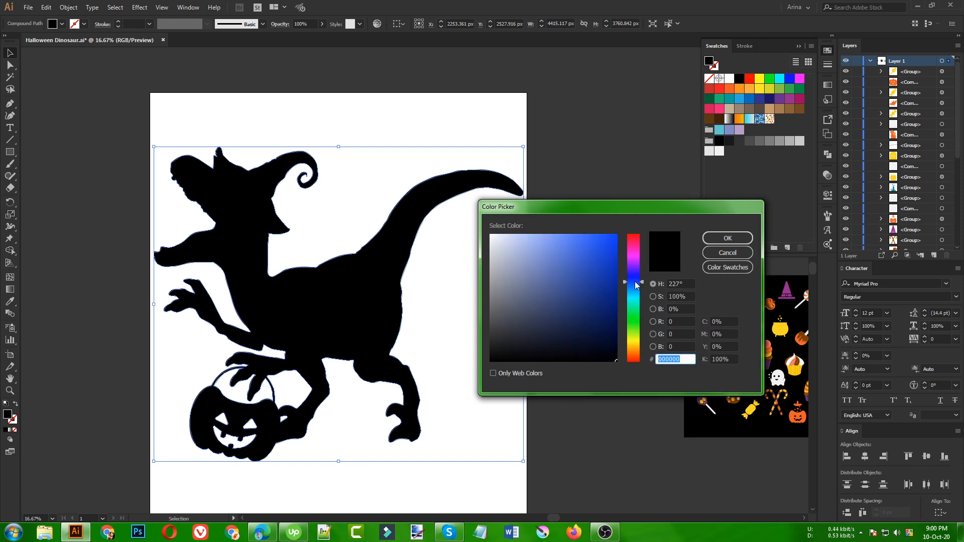
{"action": "left_click", "coordinate": [603, 320]}
{"action": "left_click_drag", "start_coordinate": [603, 320], "coordinate": [594, 314]}
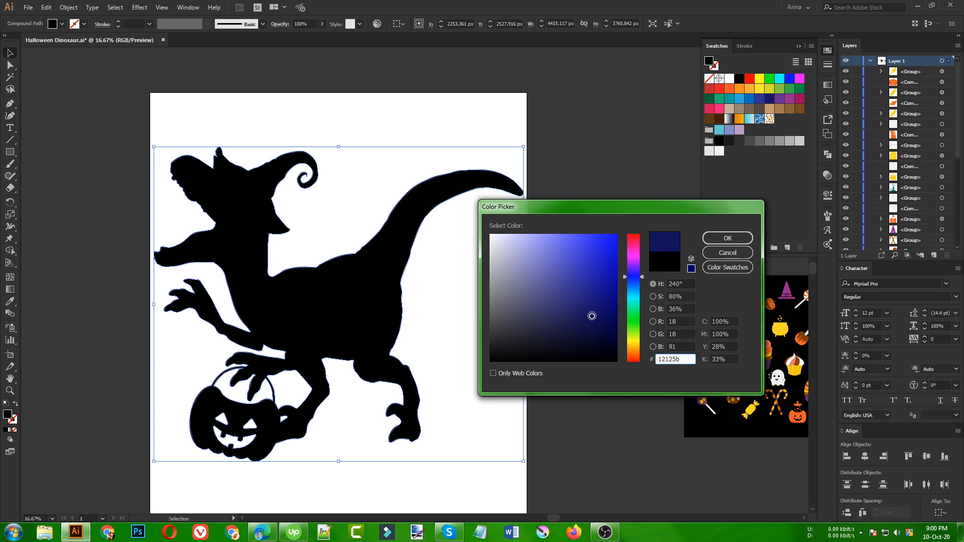
{"action": "left_click", "coordinate": [728, 239]}
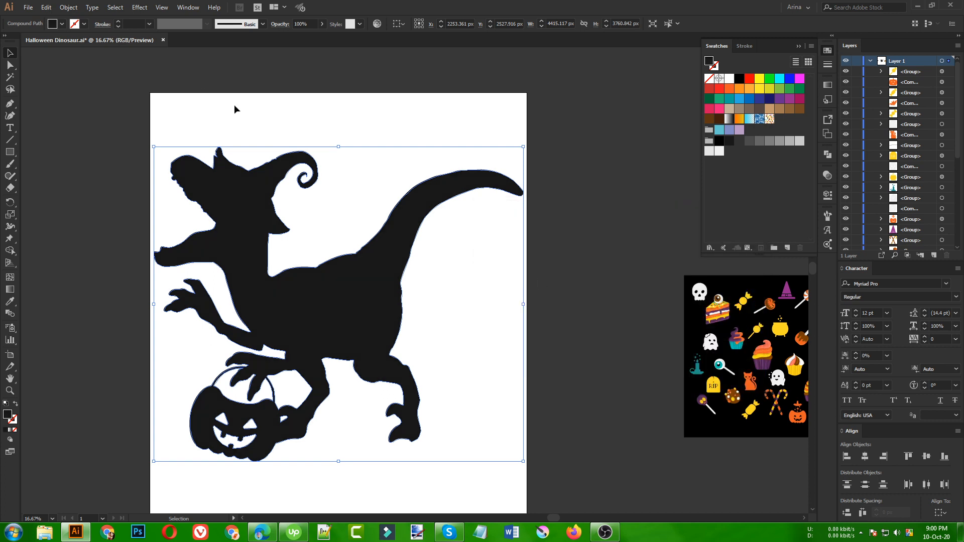
- Try a lighter blue fill of #18187a on the dinosaur silhouette
{"action": "double_click", "coordinate": [8, 415]}
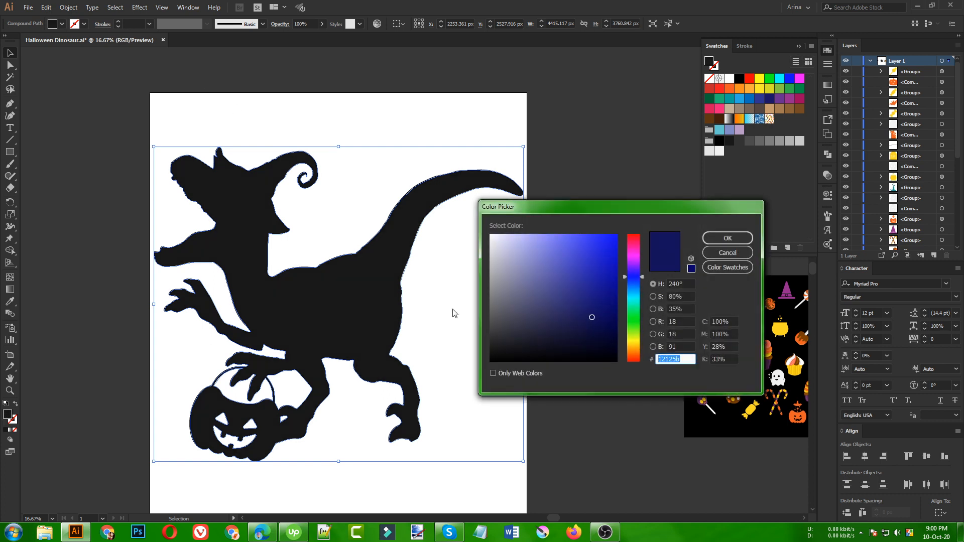
{"action": "left_click_drag", "start_coordinate": [595, 313], "coordinate": [592, 301]}
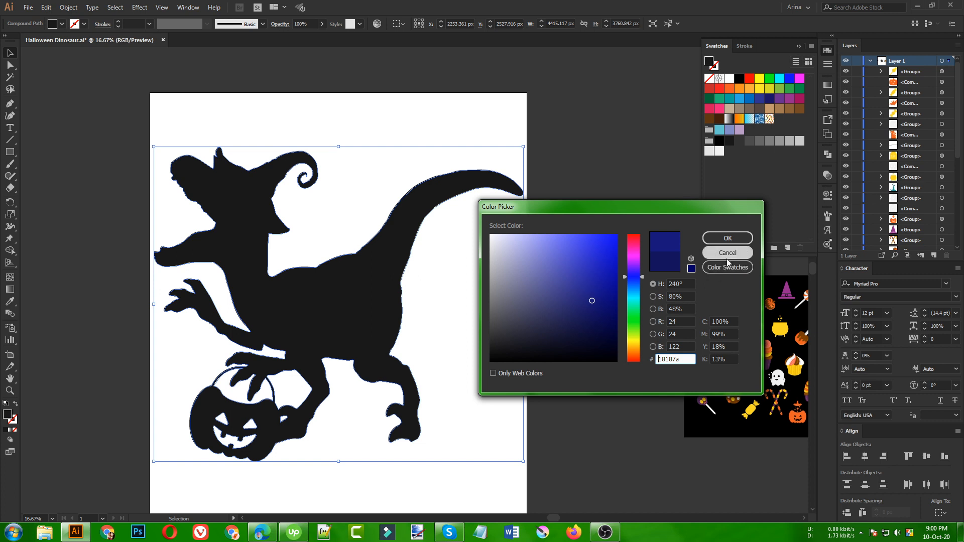
{"action": "left_click", "coordinate": [731, 241]}
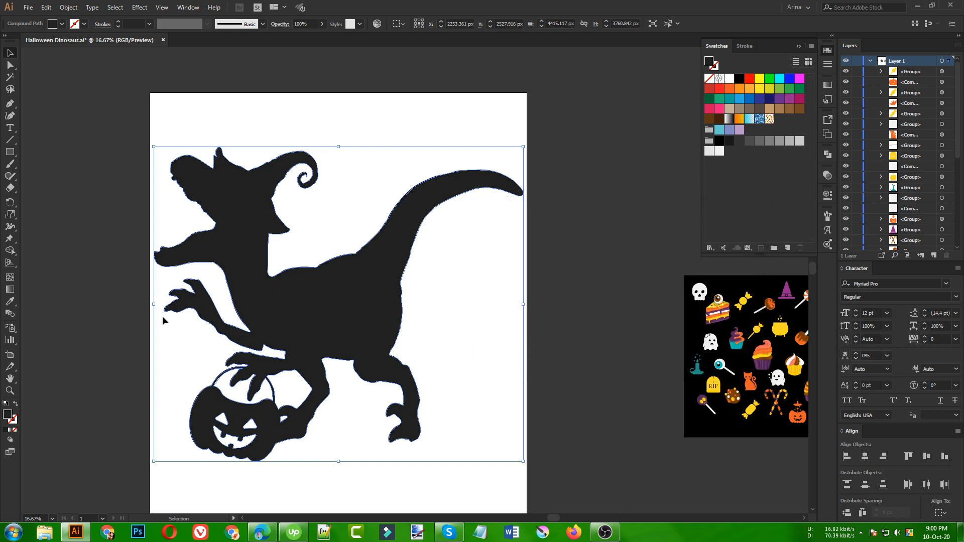
- Try the navy, blue and purple swatches as the dinosaur silhouette's fill, and restore its black fill
{"action": "left_click", "coordinate": [760, 100]}
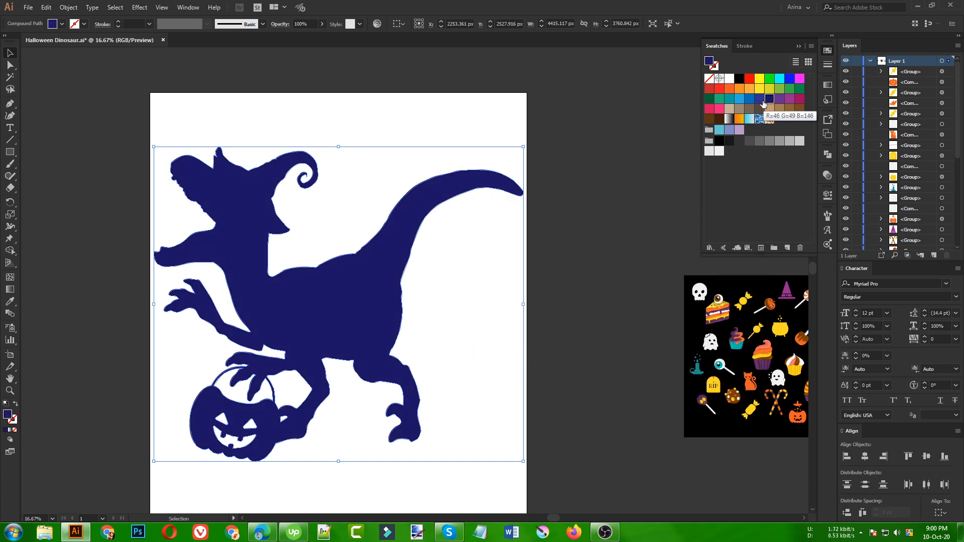
{"action": "left_click", "coordinate": [790, 98]}
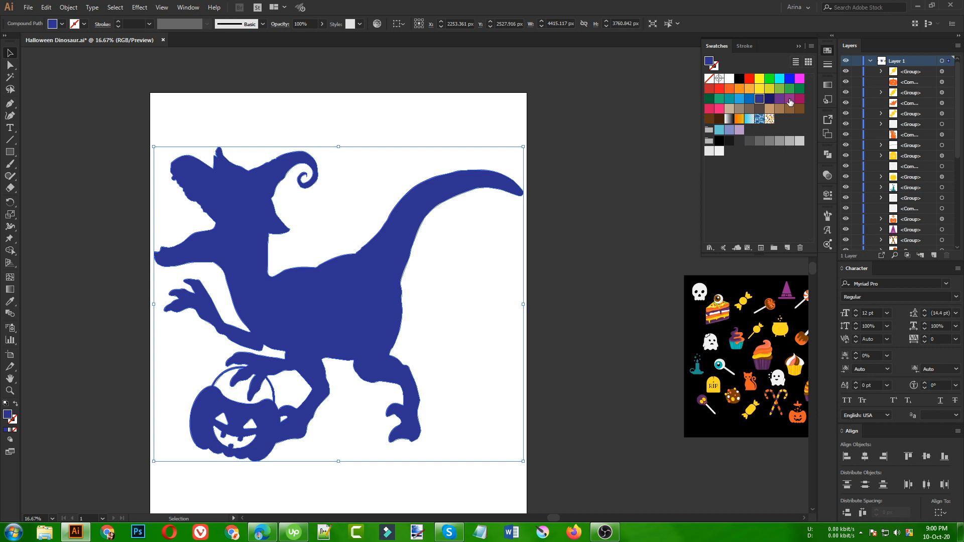
{"action": "left_click", "coordinate": [488, 302]}
{"action": "scroll", "coordinate": [190, 296], "scroll_direction": "down", "scroll_amount": 1}
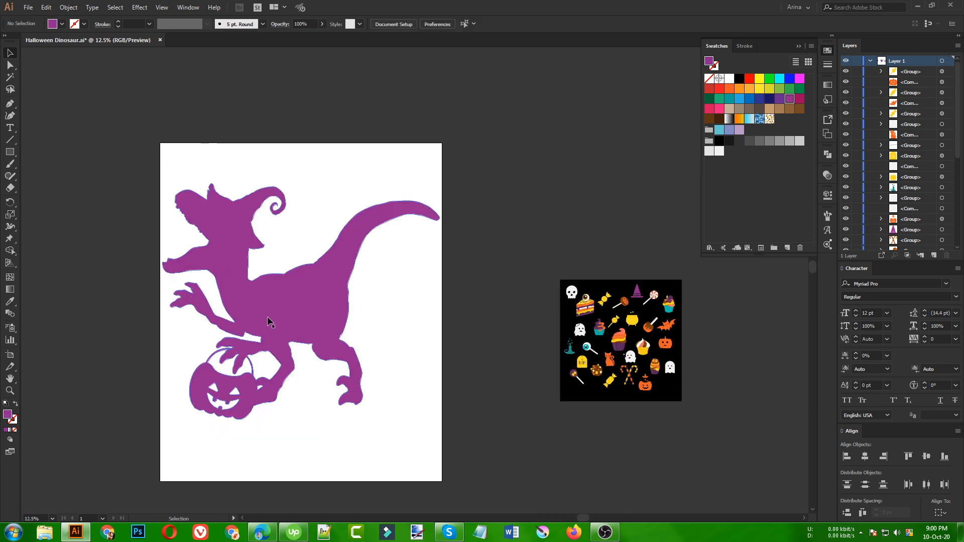
{"action": "left_click", "coordinate": [738, 78]}
{"action": "left_click", "coordinate": [393, 308]}
- Copy the black dinosaur silhouette and fill the original with the New Pattern swatch
{"action": "left_click", "coordinate": [303, 308]}
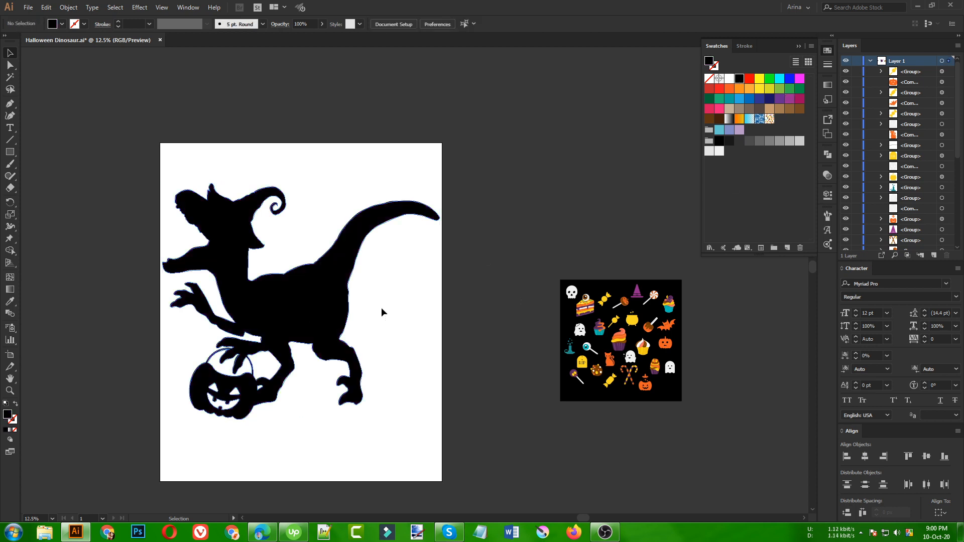
{"action": "left_click", "coordinate": [381, 307]}
{"action": "left_click", "coordinate": [303, 299]}
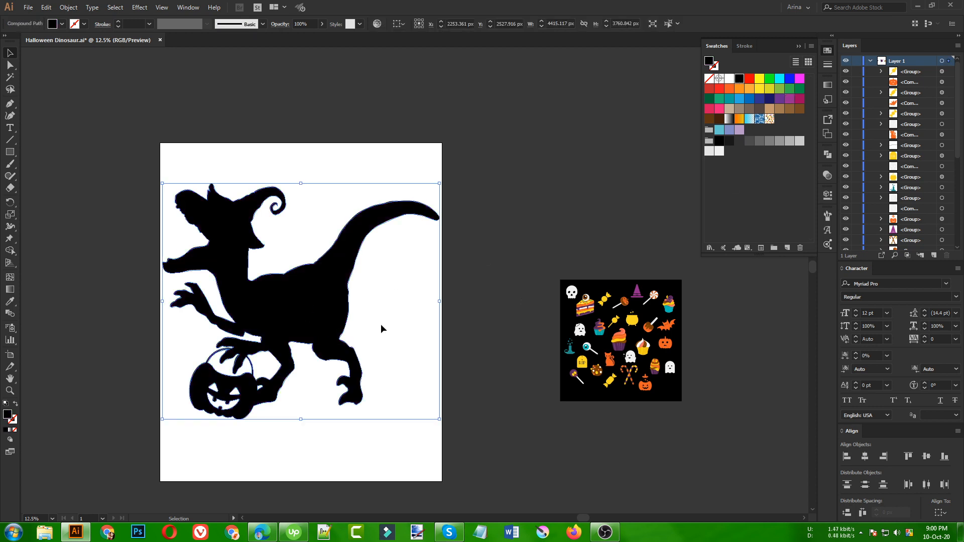
{"action": "key", "text": "a"}
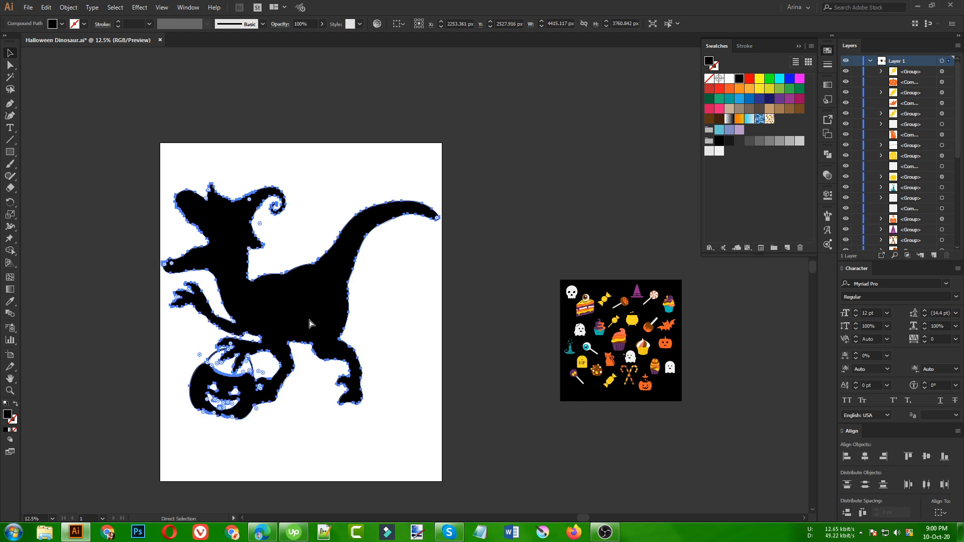
{"action": "key", "text": "v"}
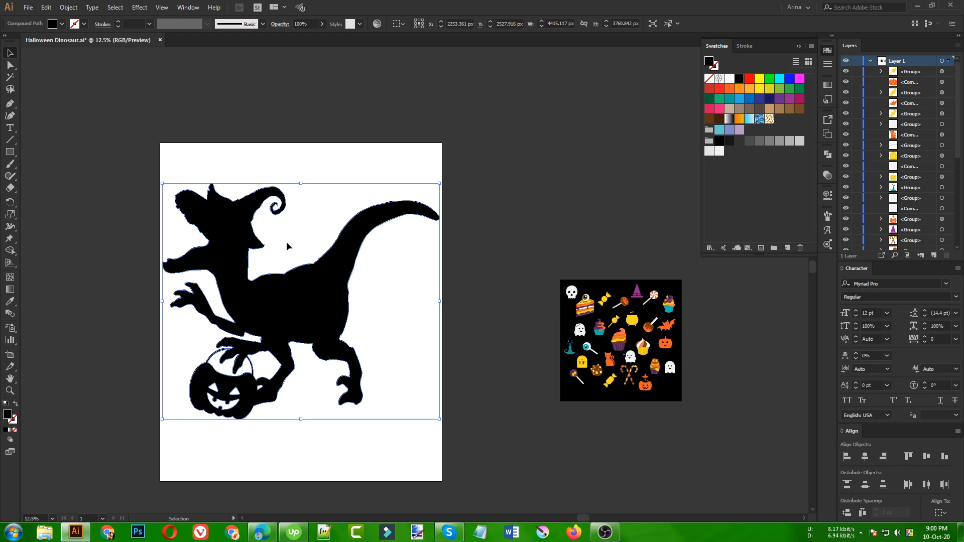
{"action": "scroll", "coordinate": [261, 283], "scroll_direction": "up", "scroll_amount": 1}
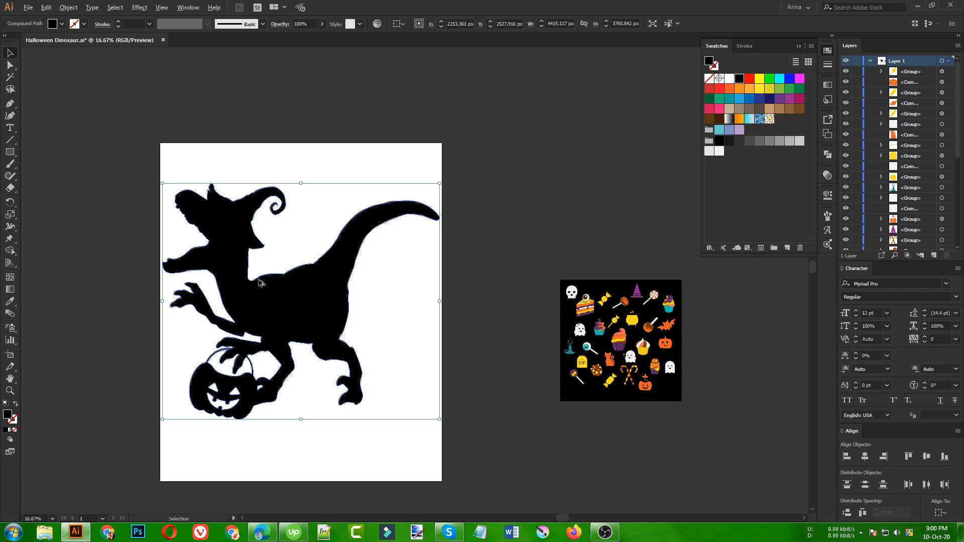
{"action": "left_click", "coordinate": [769, 119]}
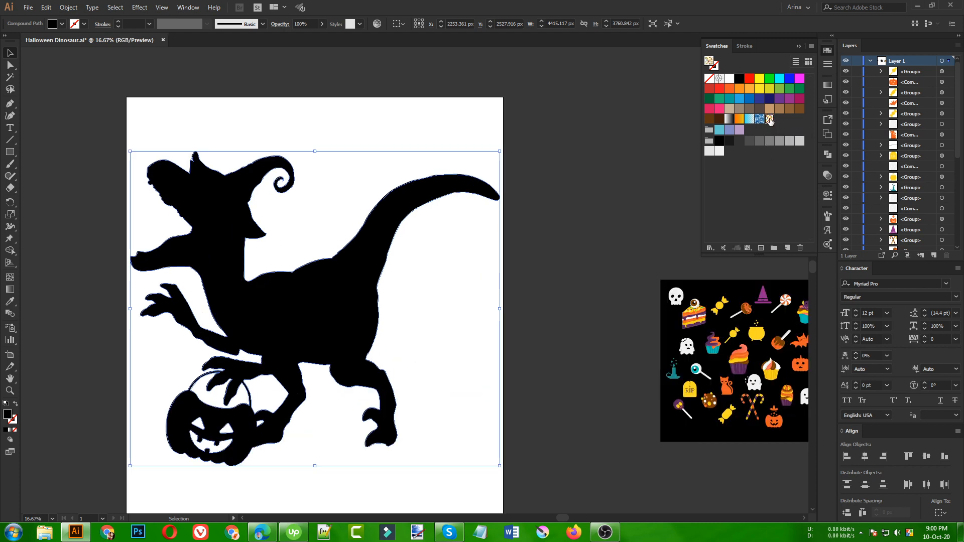
{"action": "left_click", "coordinate": [417, 328]}
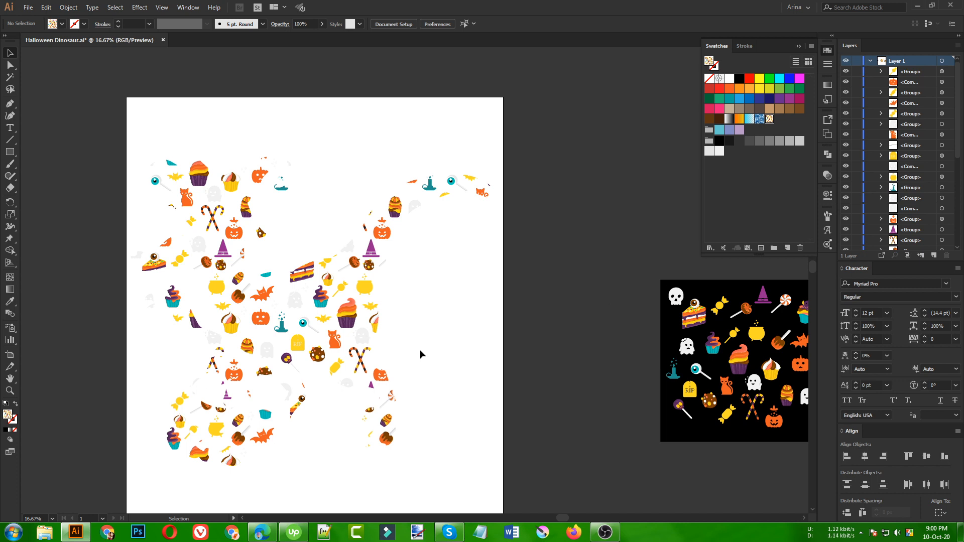
- Paste the copied black silhouette in place directly behind the pattern-filled dinosaur
{"action": "key", "text": "a"}
{"action": "key", "text": "ctrl+b"}
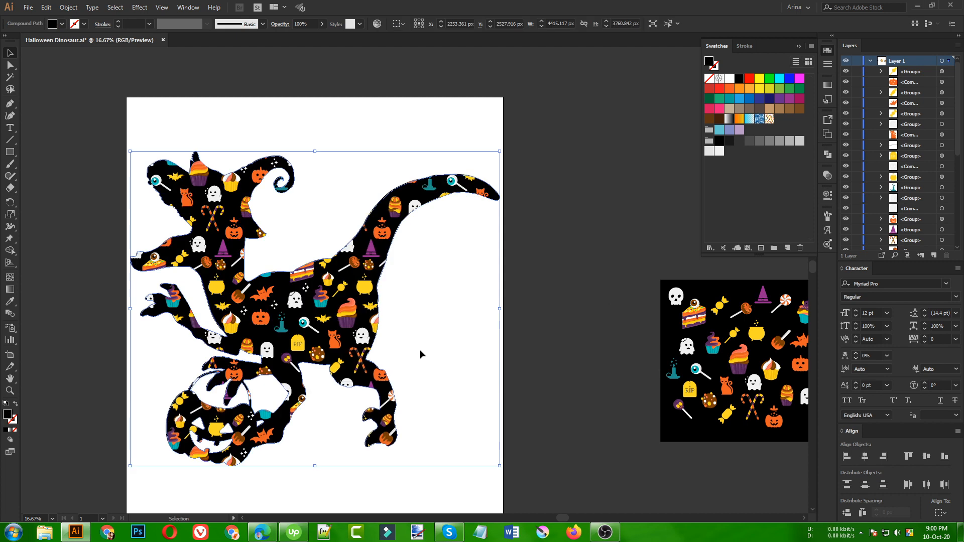
{"action": "key", "text": "ctrl+shift+a"}
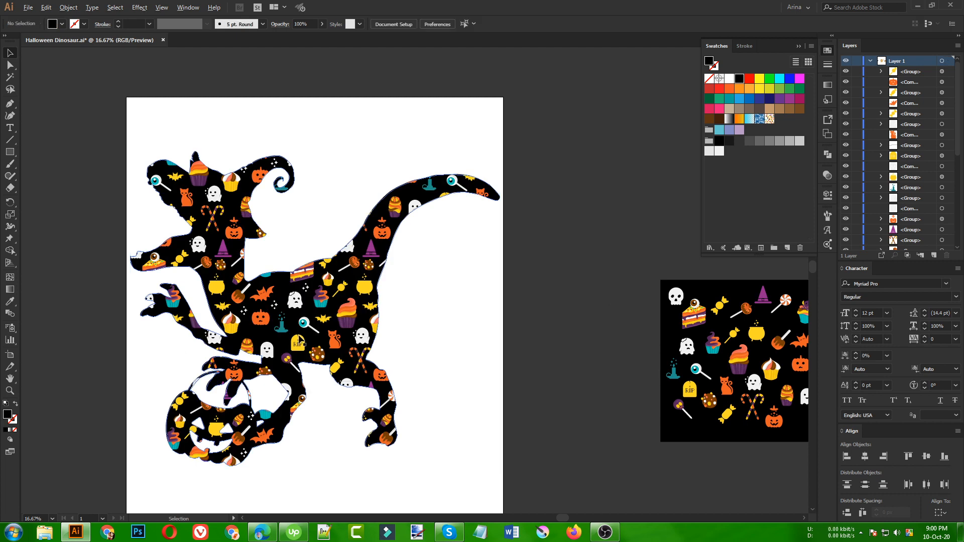
- Examine how the Halloween pattern fills the dinosaur, witch hat and pumpkin basket over the black backing
{"action": "scroll", "coordinate": [300, 336], "scroll_direction": "down", "scroll_amount": 1}
{"action": "scroll", "coordinate": [278, 358], "scroll_direction": "up", "scroll_amount": 1}
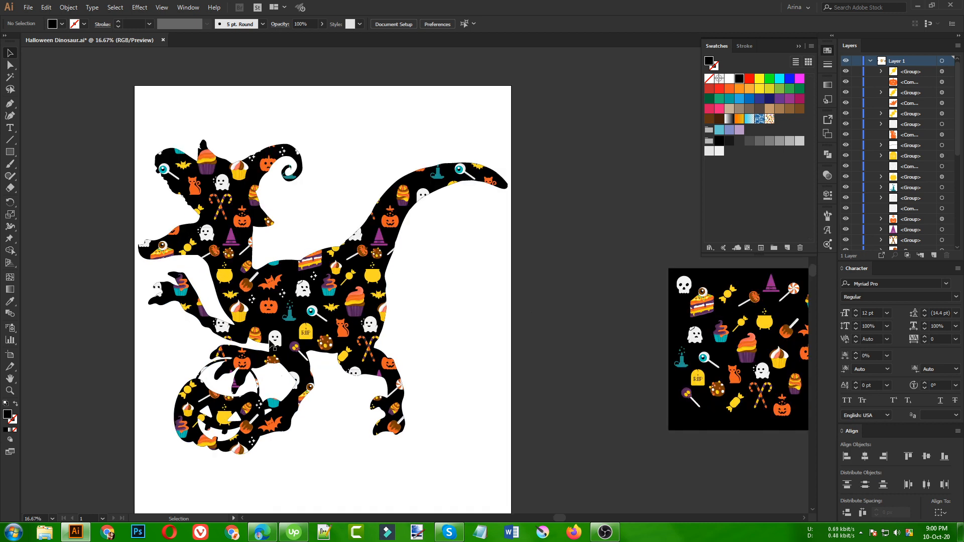
{"action": "scroll", "coordinate": [255, 343], "scroll_direction": "down", "scroll_amount": 1}
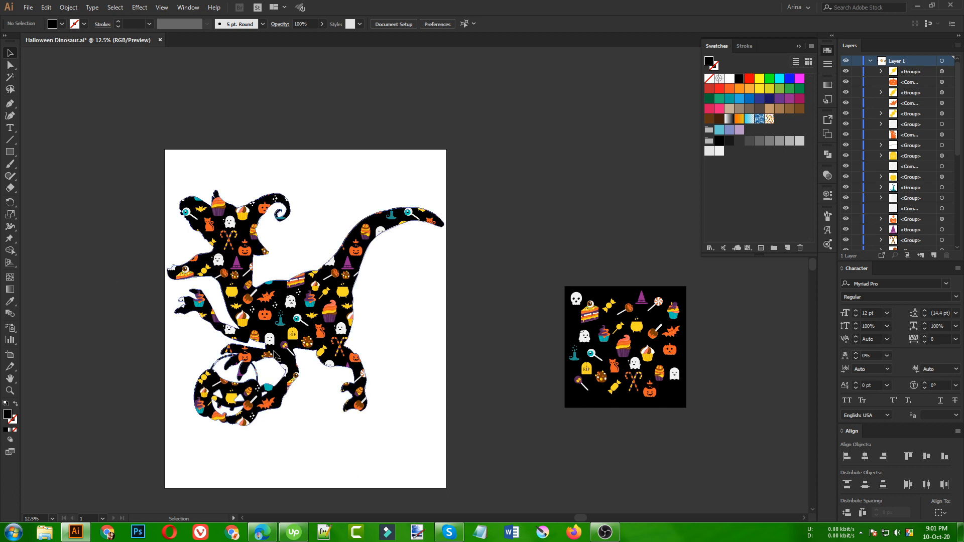
{"action": "scroll", "coordinate": [210, 374], "scroll_direction": "up", "scroll_amount": 1}
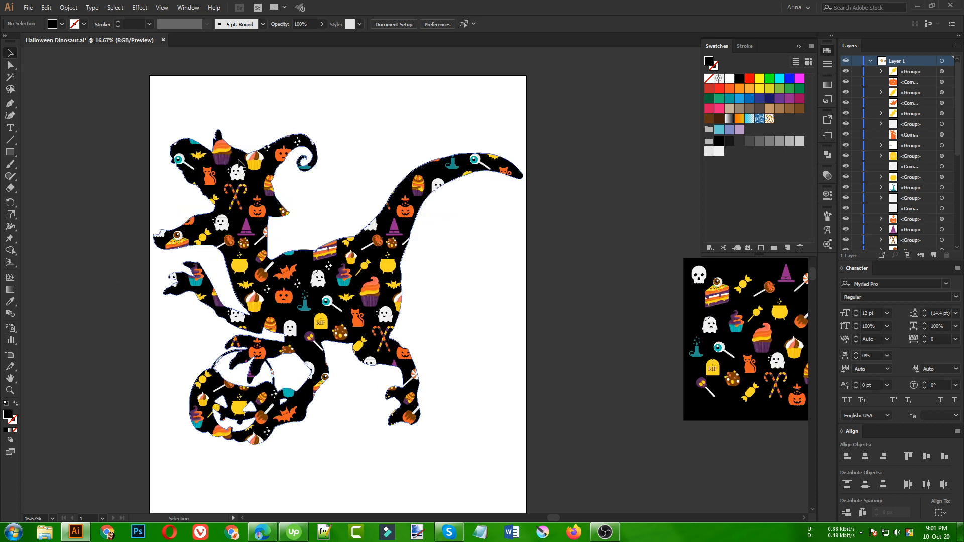
{"action": "scroll", "coordinate": [288, 268], "scroll_direction": "down", "scroll_amount": 1}
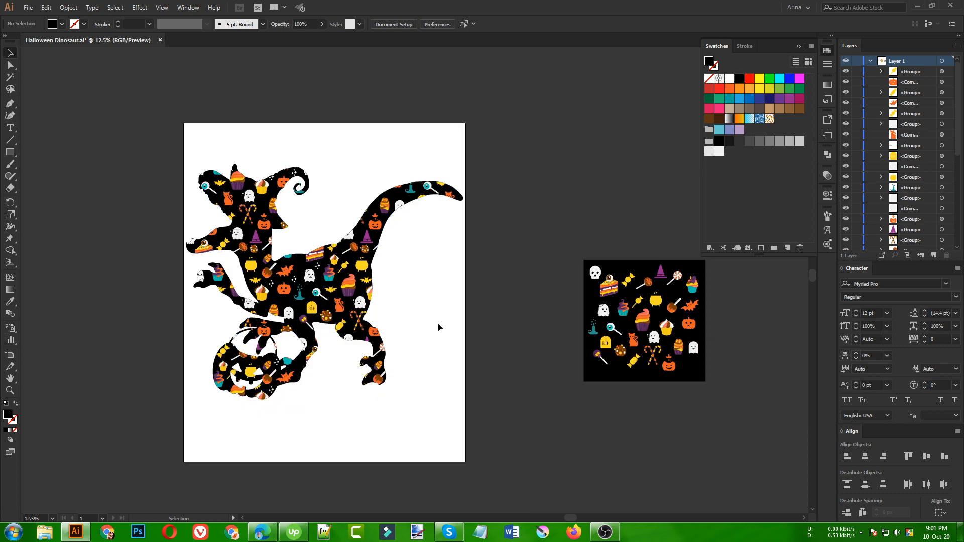
{"action": "left_click_drag", "start_coordinate": [159, 125], "coordinate": [468, 431]}
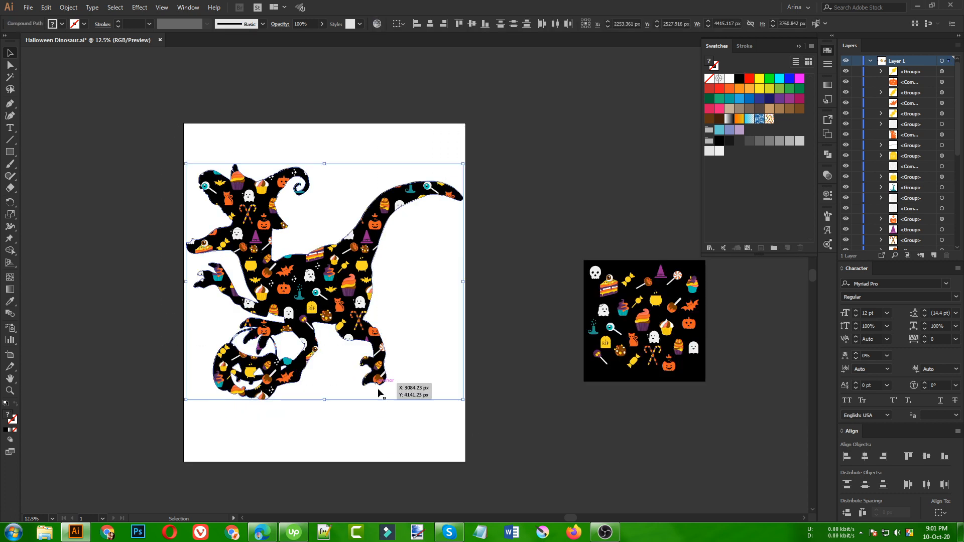
{"action": "left_click", "coordinate": [379, 429]}
{"action": "scroll", "coordinate": [264, 309], "scroll_direction": "up", "scroll_amount": 1}
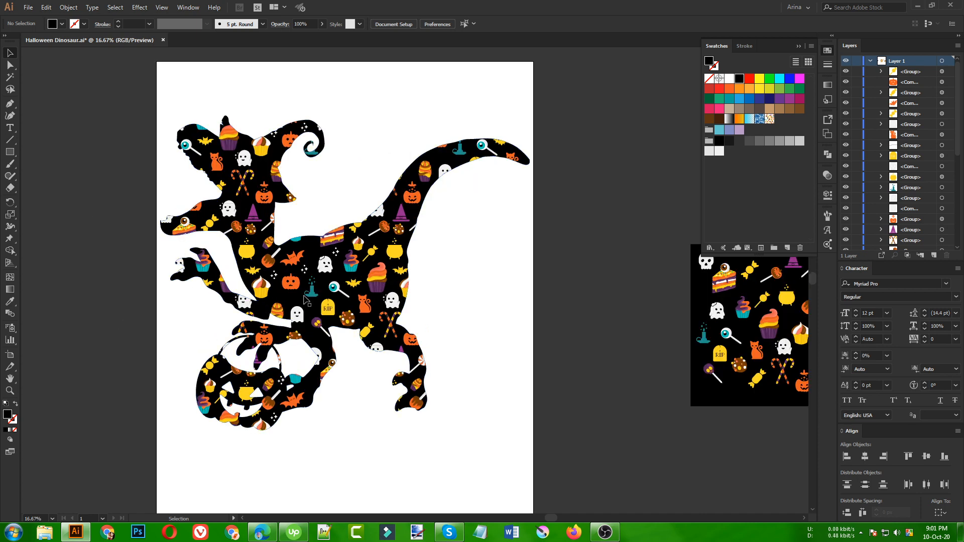
{"action": "scroll", "coordinate": [314, 284], "scroll_direction": "down", "scroll_amount": 1}
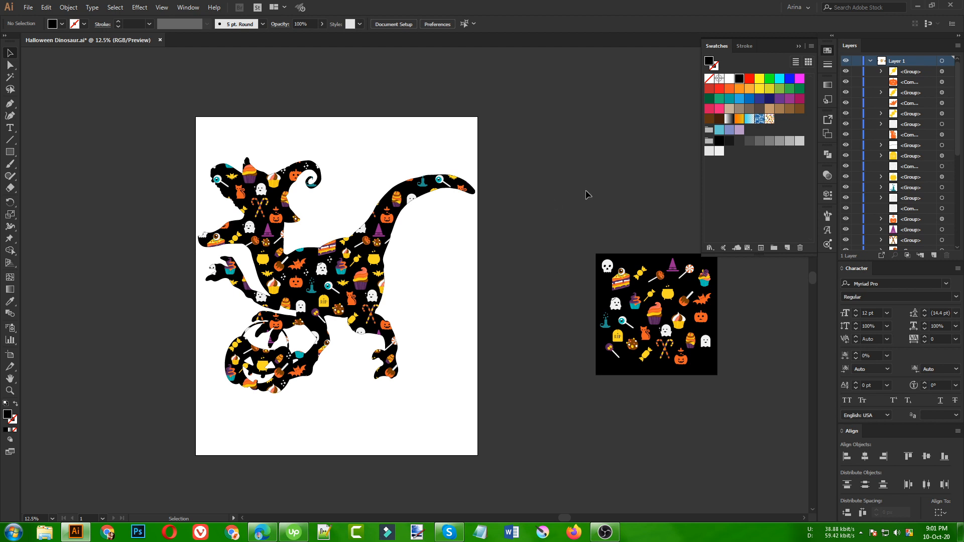
{"action": "scroll", "coordinate": [327, 288], "scroll_direction": "up", "scroll_amount": 1}
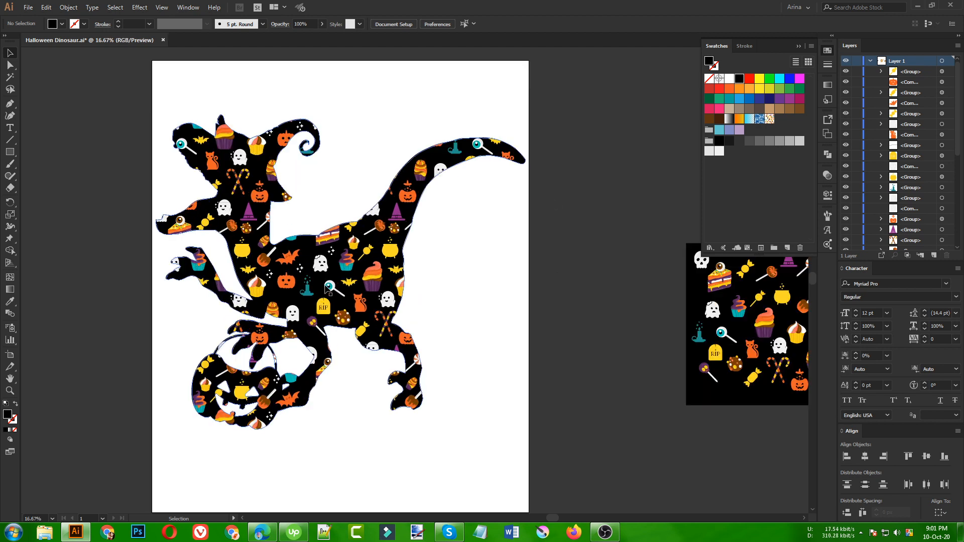
{"action": "scroll", "coordinate": [250, 285], "scroll_direction": "down", "scroll_amount": 1}
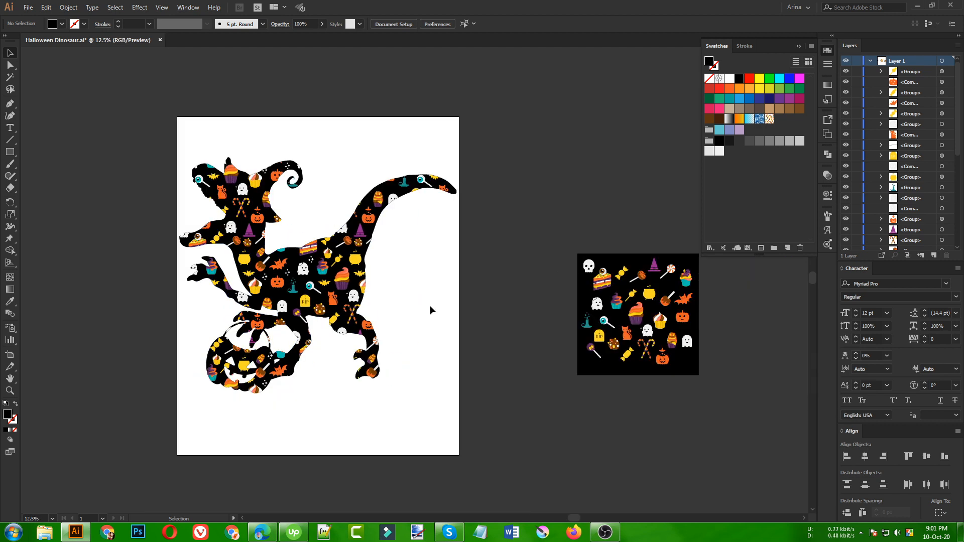
{"action": "left_click_drag", "start_coordinate": [153, 127], "coordinate": [485, 408]}
{"action": "left_click", "coordinate": [486, 408]}
- Create a black 4500 × 5400 px rectangle over the artboard
{"action": "left_click", "coordinate": [10, 152]}
{"action": "left_click", "coordinate": [212, 221]}
{"action": "type", "text": "4"}
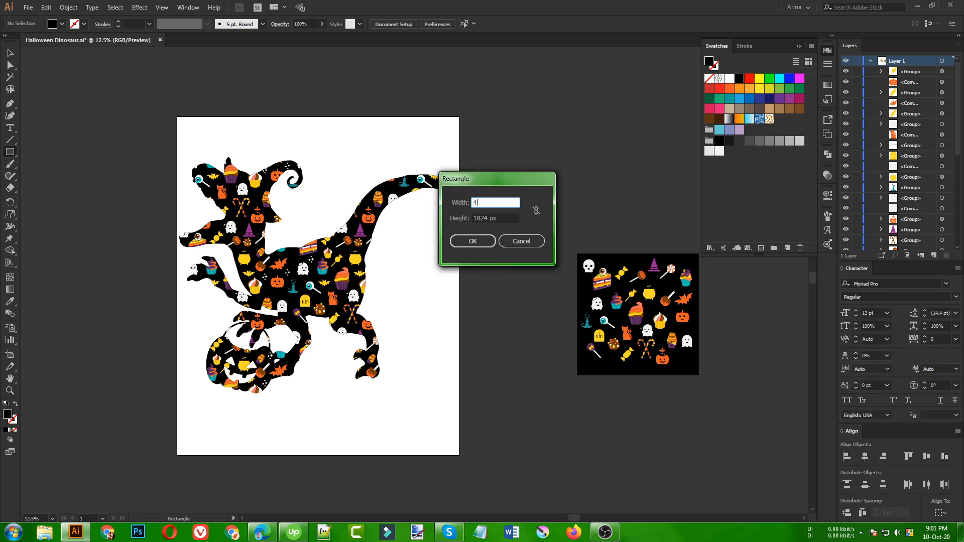
{"action": "type", "text": "500"}
{"action": "key", "text": "Tab"}
{"action": "type", "text": "5"}
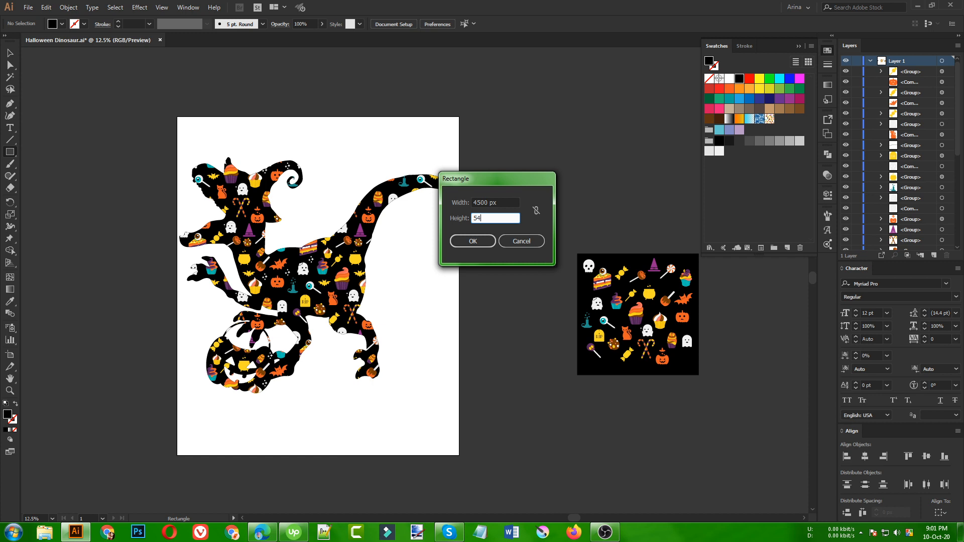
{"action": "type", "text": "400"}
{"action": "key", "text": "Return"}
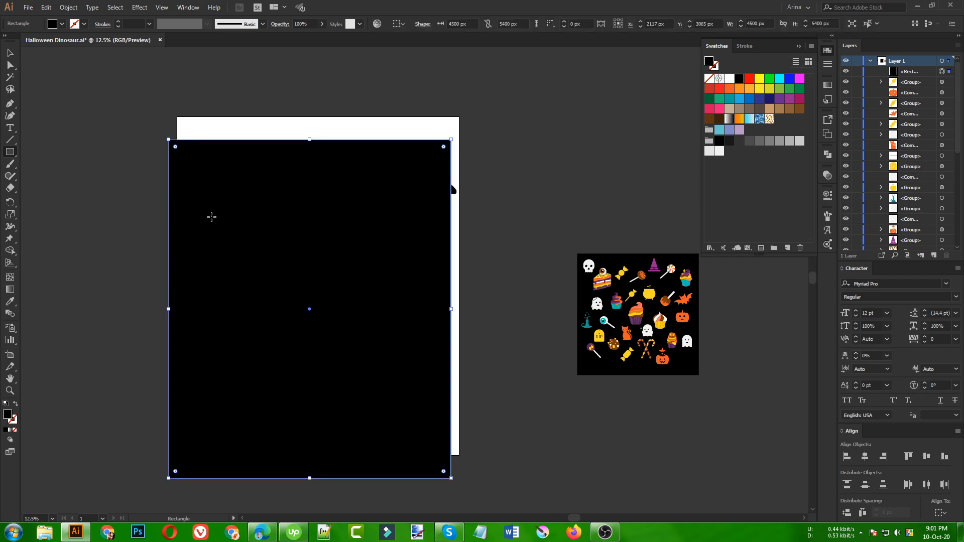
- Align the black rectangle to the artboard, centred both horizontally and vertically
{"action": "left_click", "coordinate": [399, 24]}
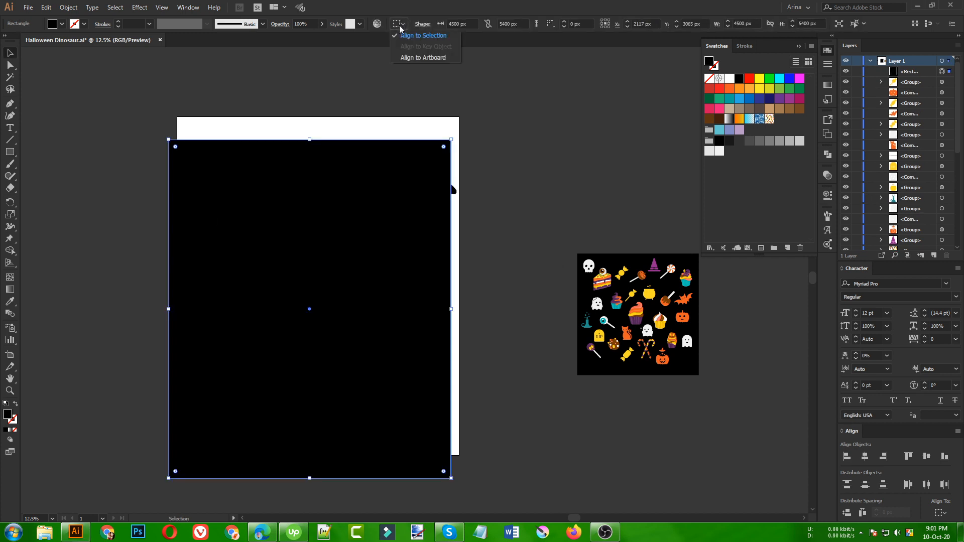
{"action": "left_click", "coordinate": [404, 56]}
{"action": "left_click", "coordinate": [430, 23]}
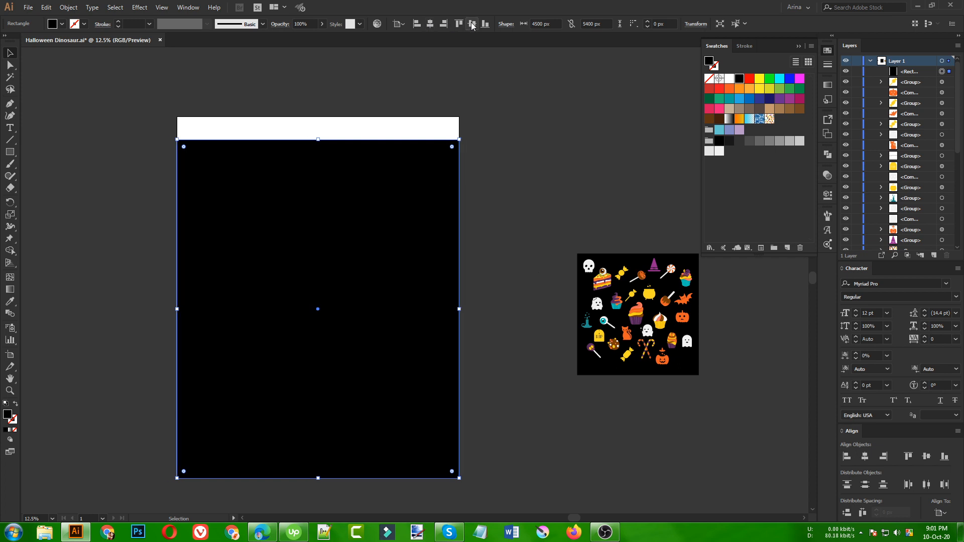
{"action": "left_click", "coordinate": [472, 24]}
- Send the black rectangle behind all the artwork and lock it
{"action": "key", "text": "ctrl+shift+bracketleft"}
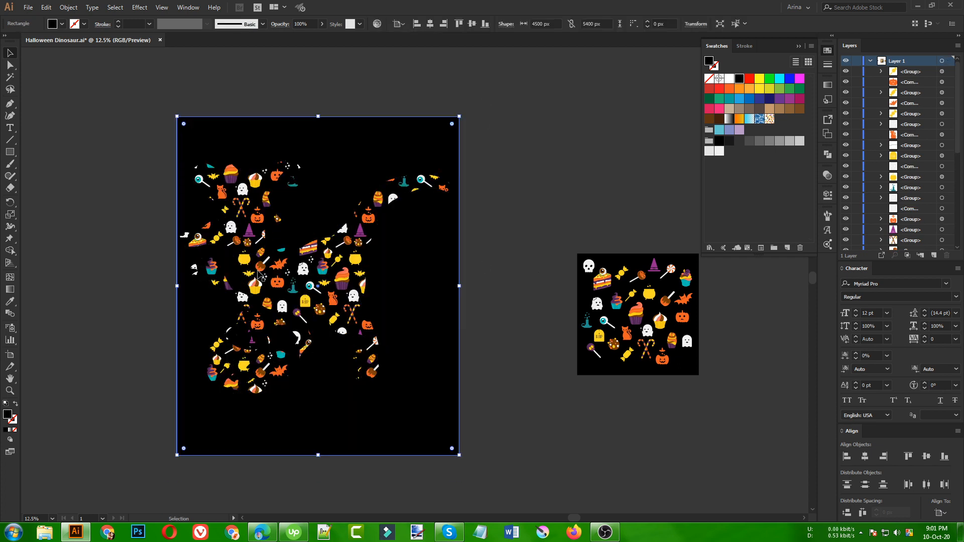
{"action": "key", "text": "ctrl+2"}
- Try white, pink and navy fills on the solid silhouette behind the patterned dinosaur, and settle on purple R=102 G=45 B=145
{"action": "scroll", "coordinate": [296, 254], "scroll_direction": "up", "scroll_amount": 1}
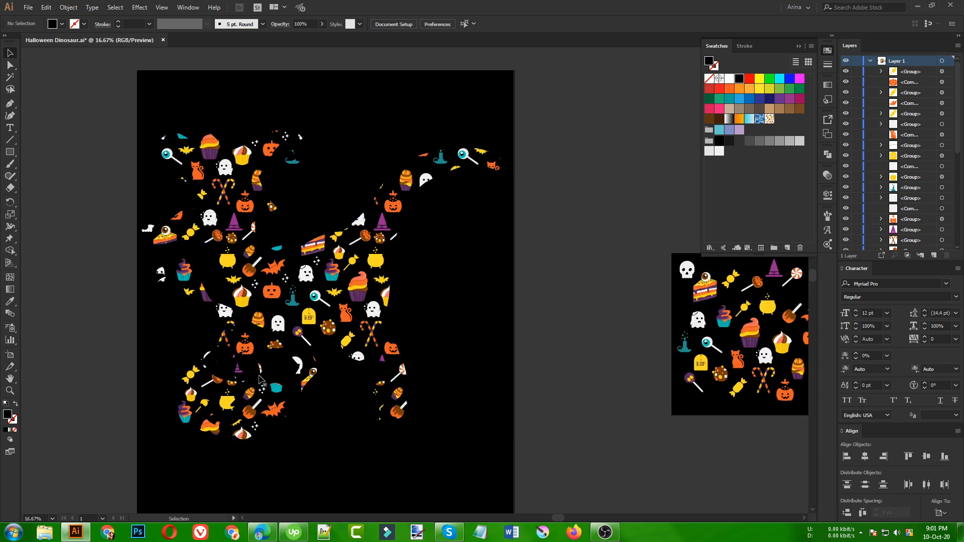
{"action": "scroll", "coordinate": [921, 210], "scroll_direction": "down", "scroll_amount": 1}
{"action": "scroll", "coordinate": [921, 207], "scroll_direction": "down", "scroll_amount": 5}
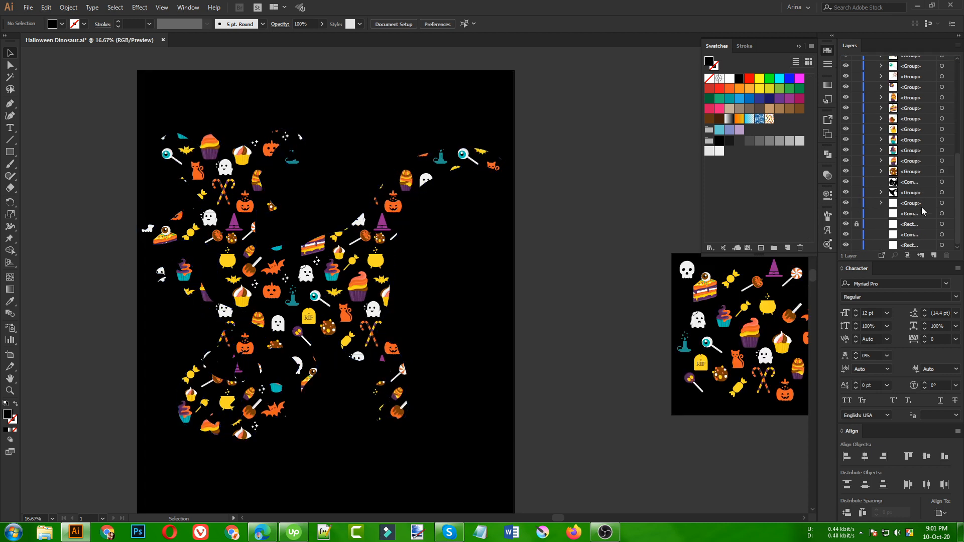
{"action": "left_click", "coordinate": [942, 235]}
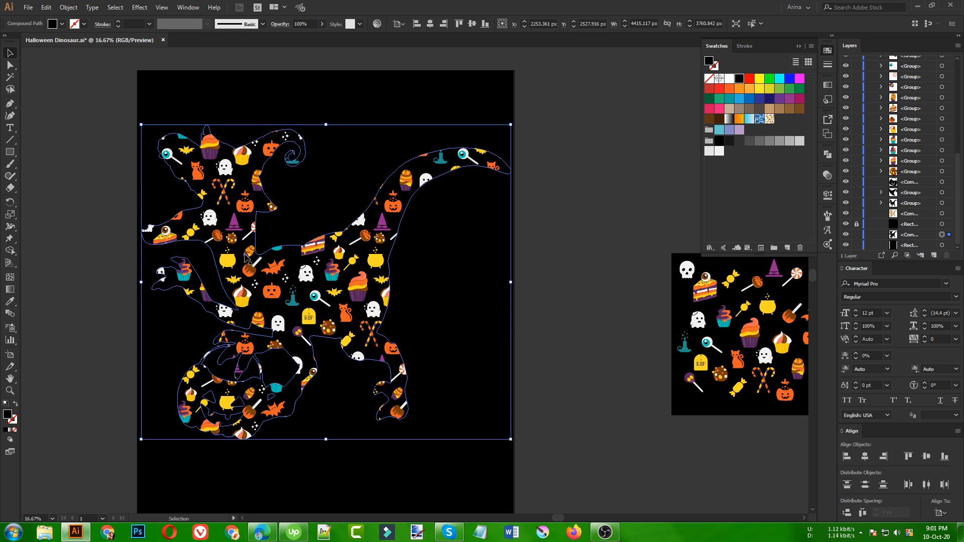
{"action": "left_click", "coordinate": [730, 78]}
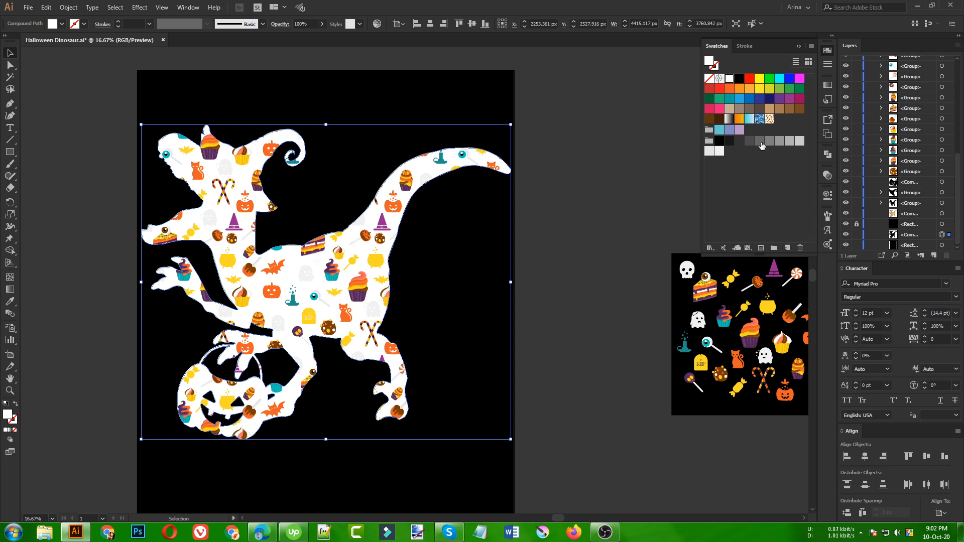
{"action": "left_click", "coordinate": [721, 110]}
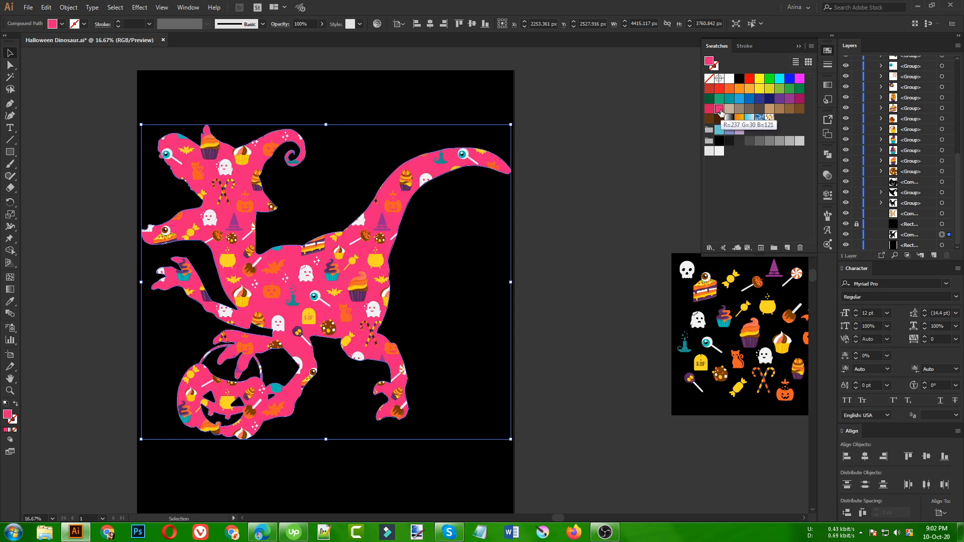
{"action": "left_click", "coordinate": [769, 99]}
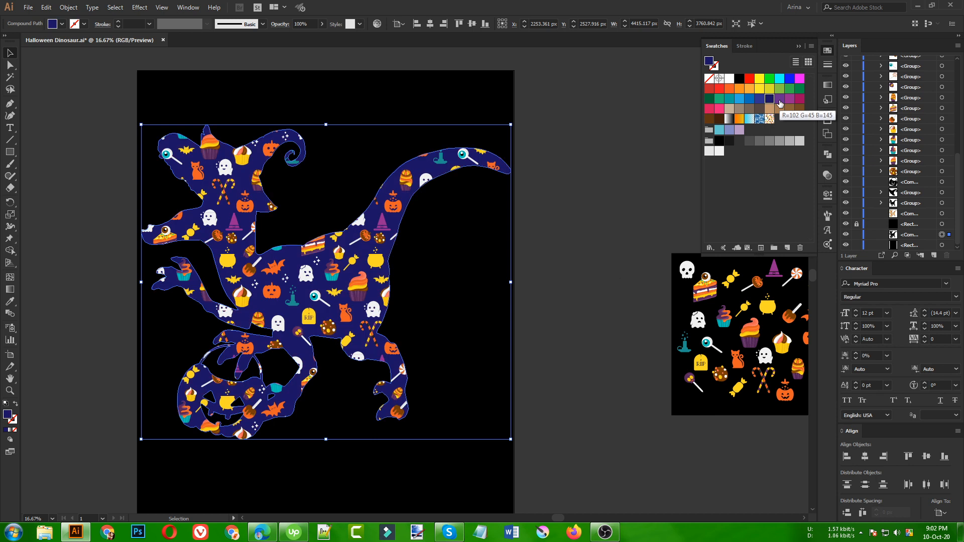
{"action": "left_click", "coordinate": [779, 103]}
{"action": "left_click", "coordinate": [584, 231]}
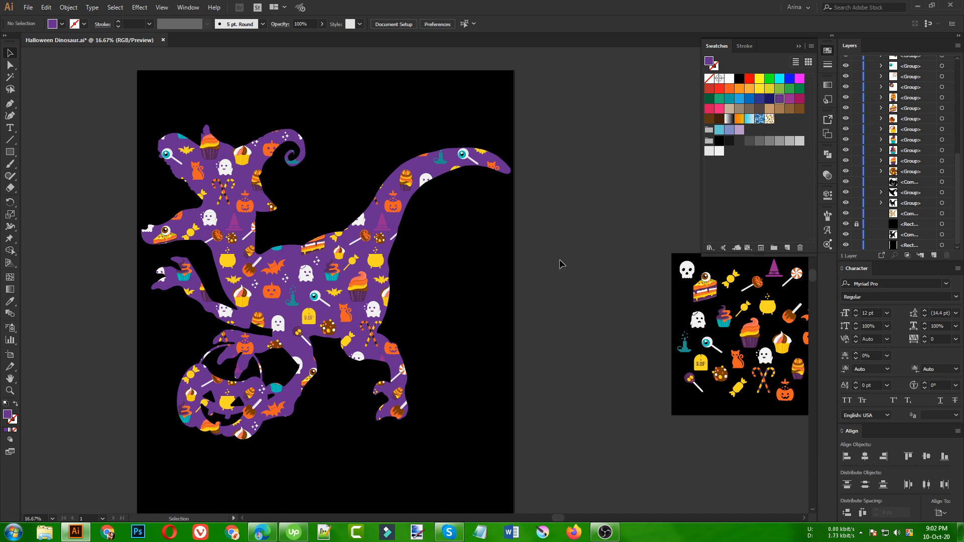
{"action": "scroll", "coordinate": [315, 279], "scroll_direction": "down", "scroll_amount": 1}
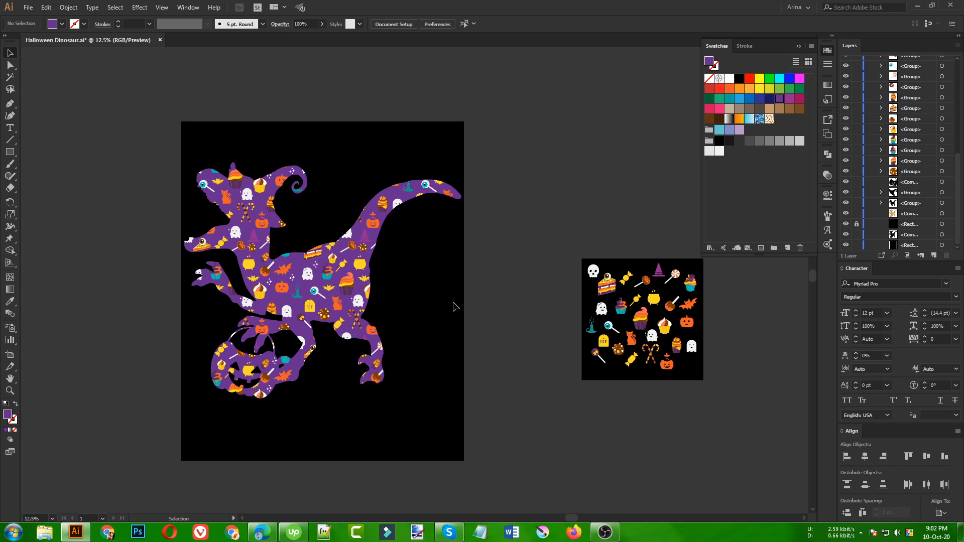
{"action": "scroll", "coordinate": [307, 283], "scroll_direction": "up", "scroll_amount": 1}
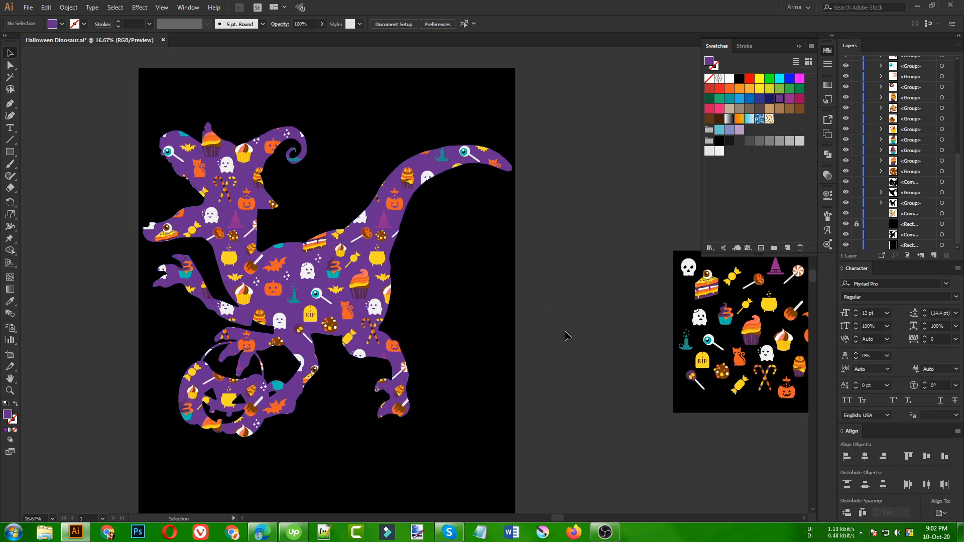